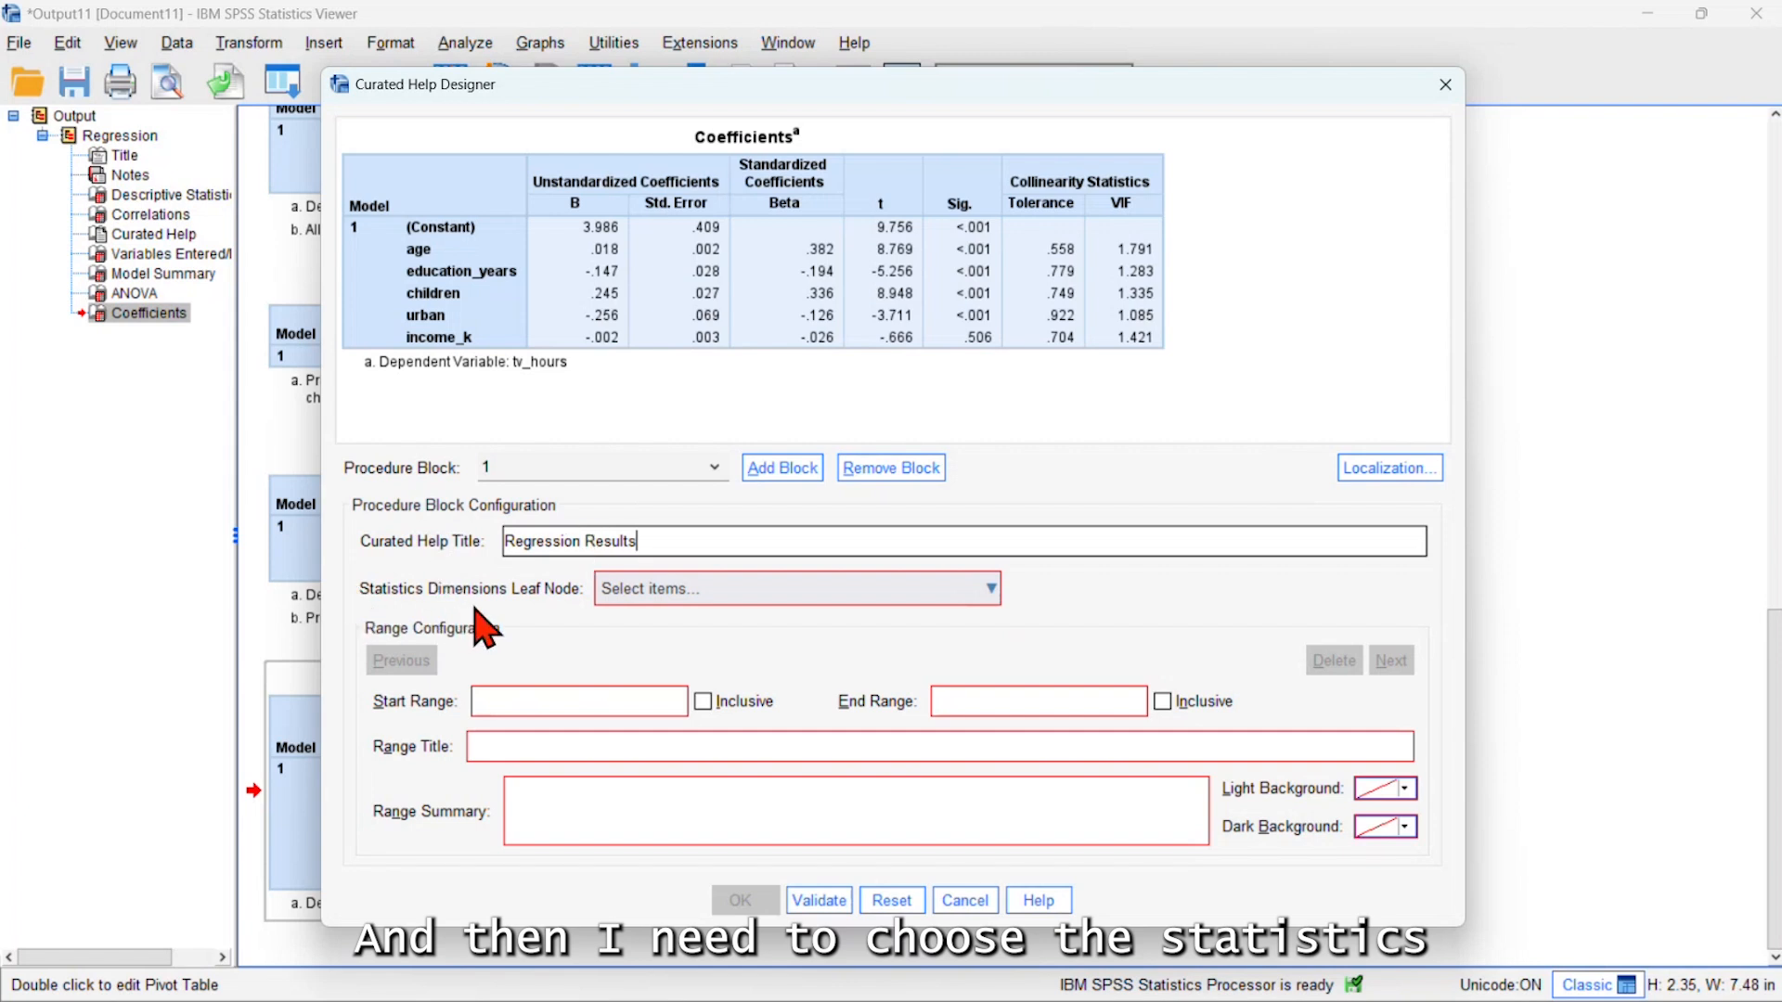
- Choose Sig. as the statistics dimensions leaf node for the Regression Results help block
left_click(986, 585)
left_click(615, 759)
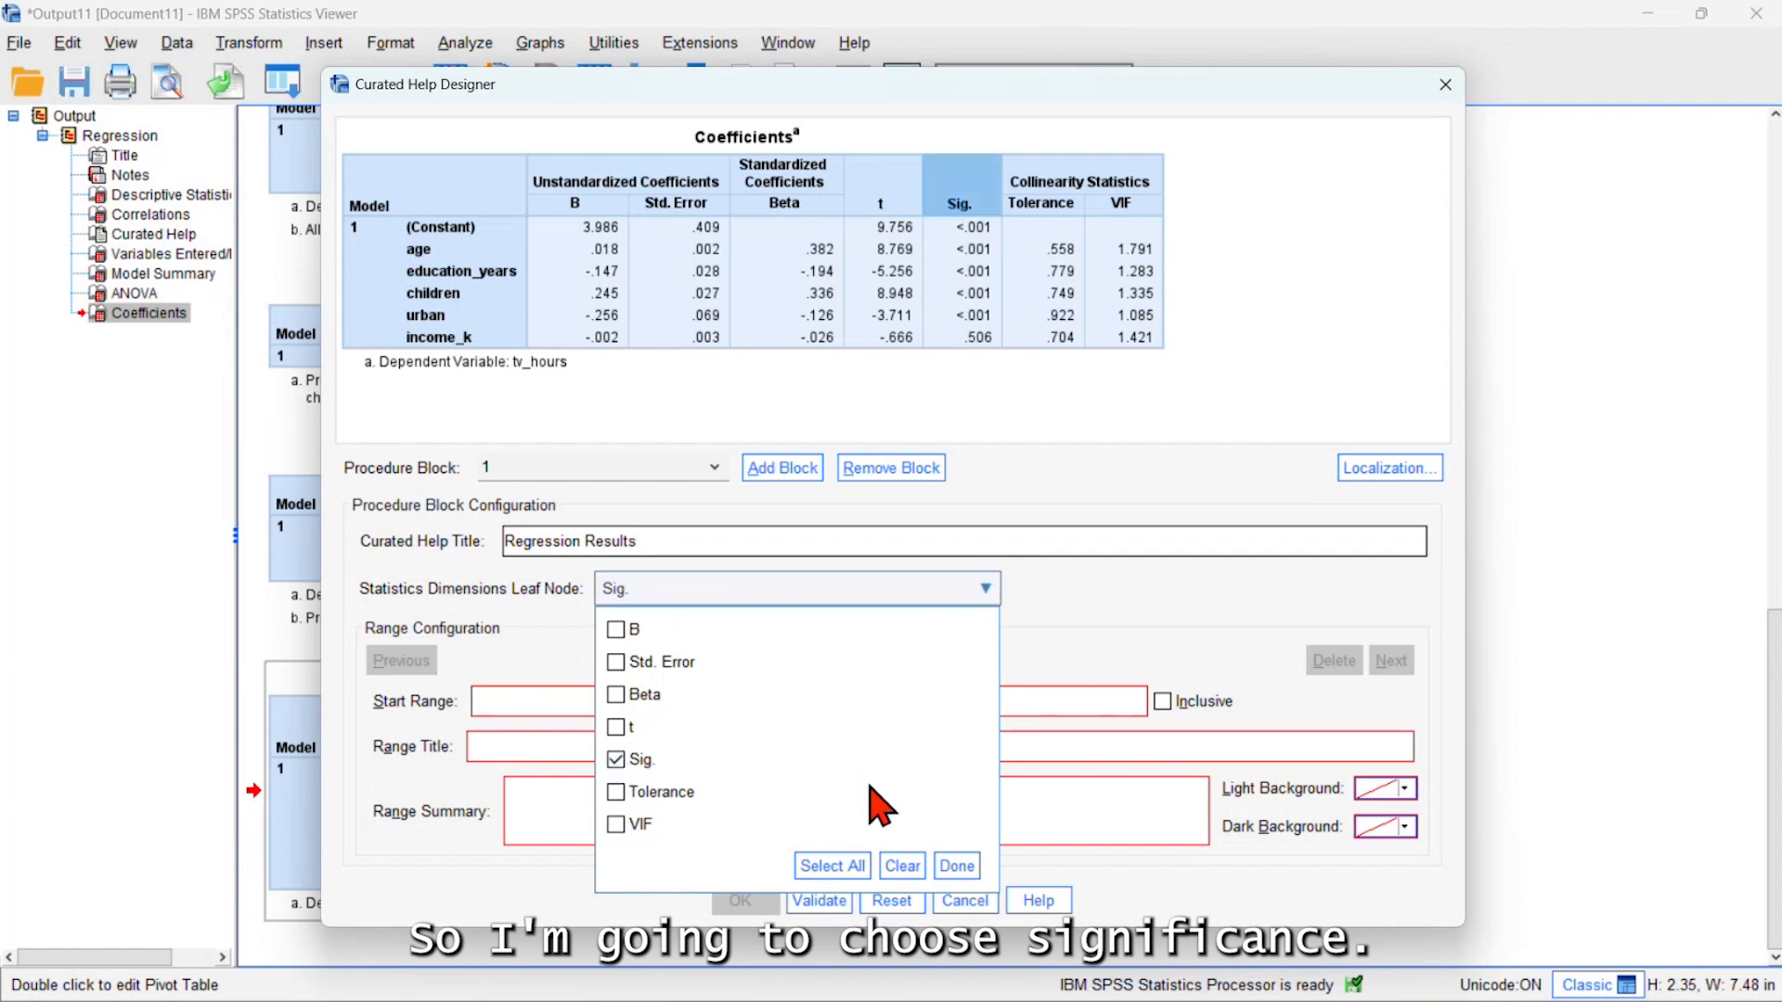
left_click(956, 868)
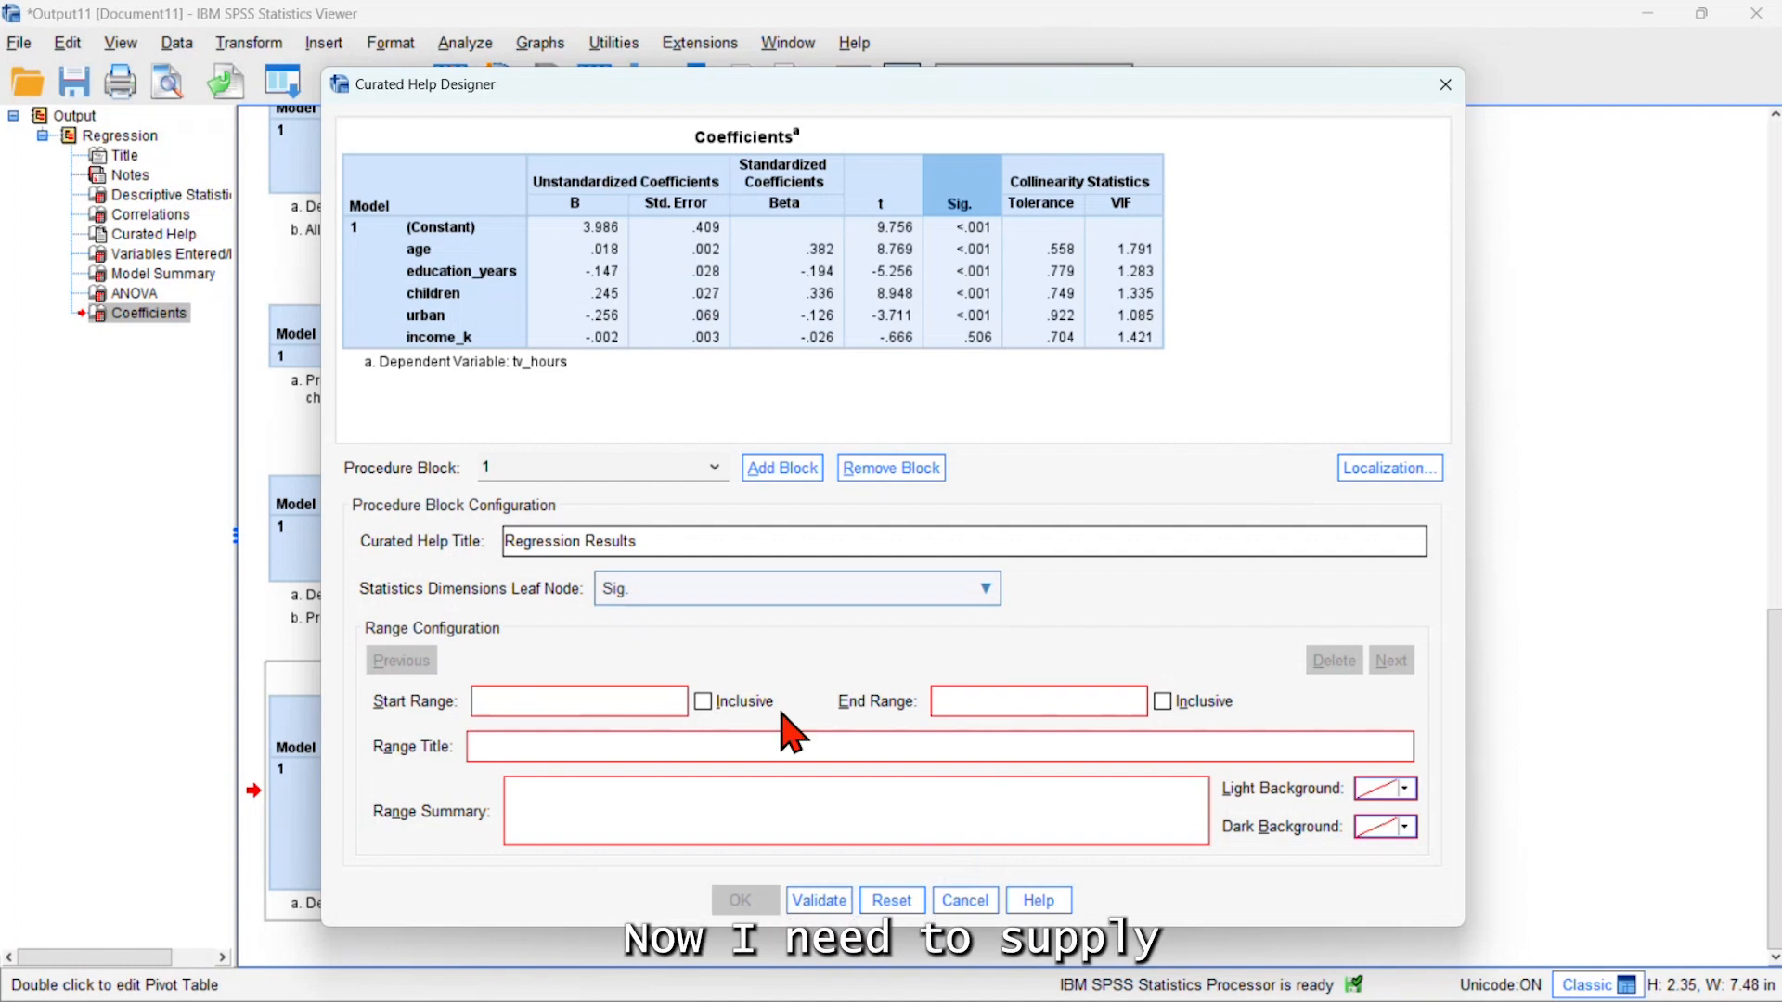
- Define the range from 0 to .05 and make its end value inclusive
left_click(570, 699)
type("0")
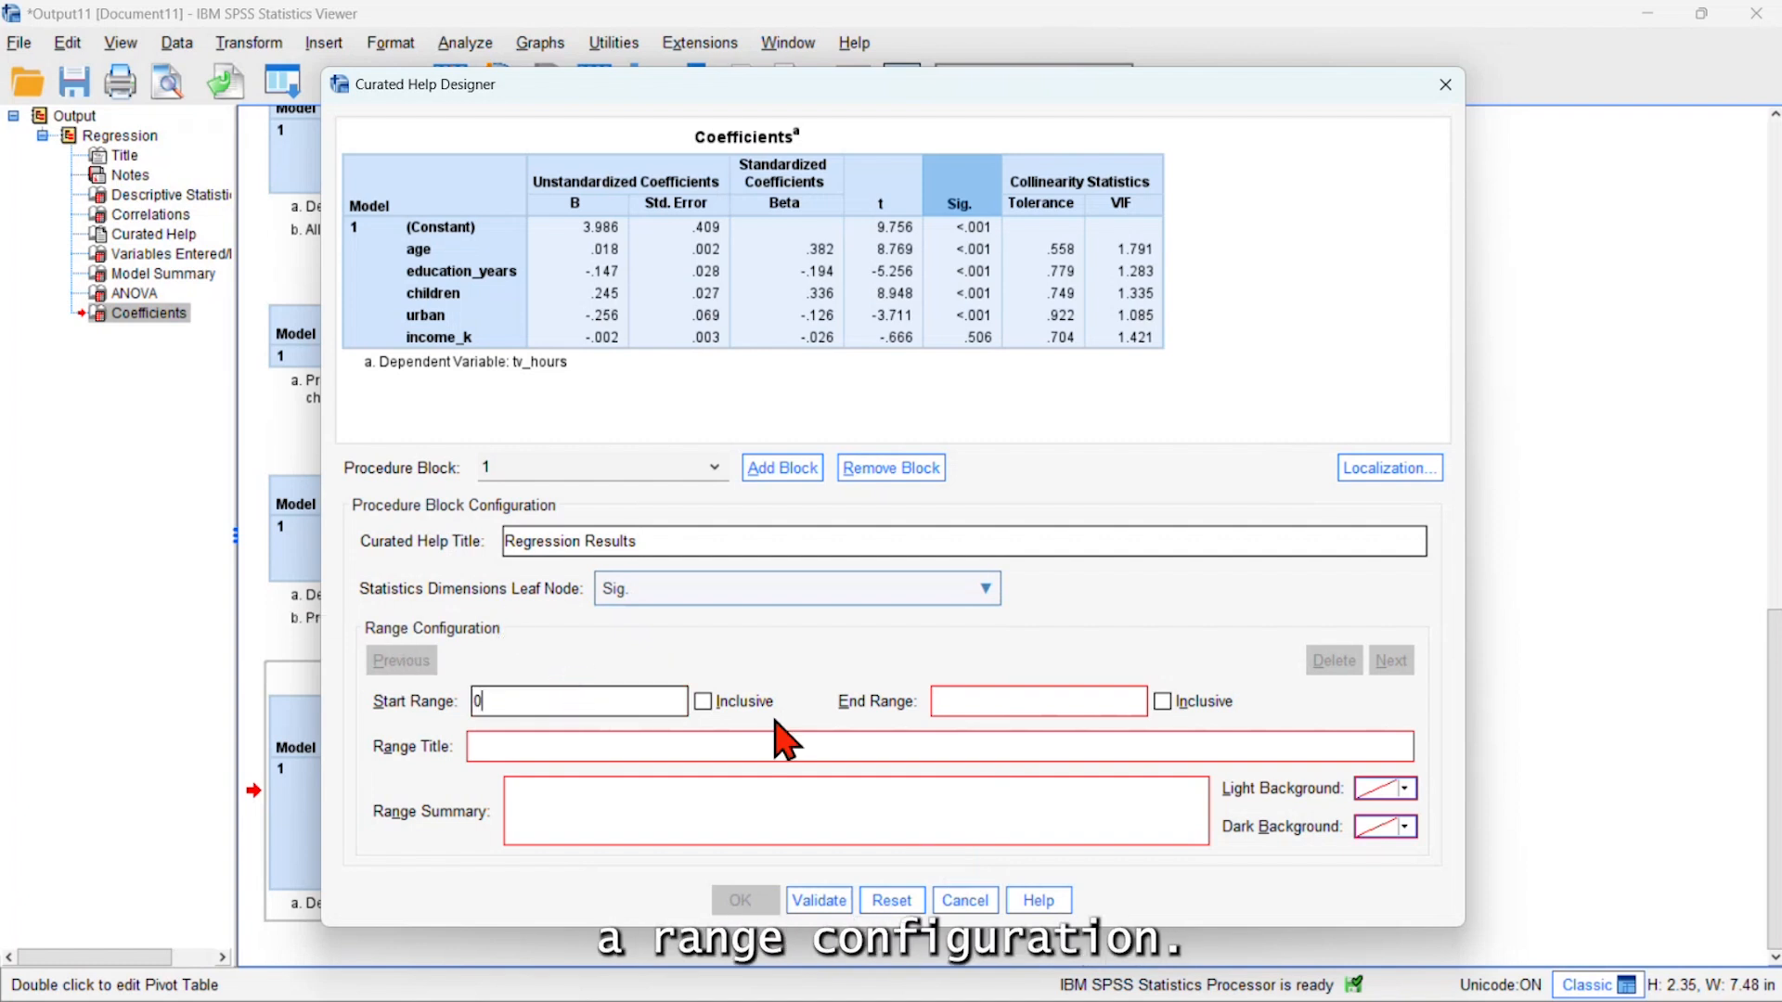
left_click(946, 699)
type("0")
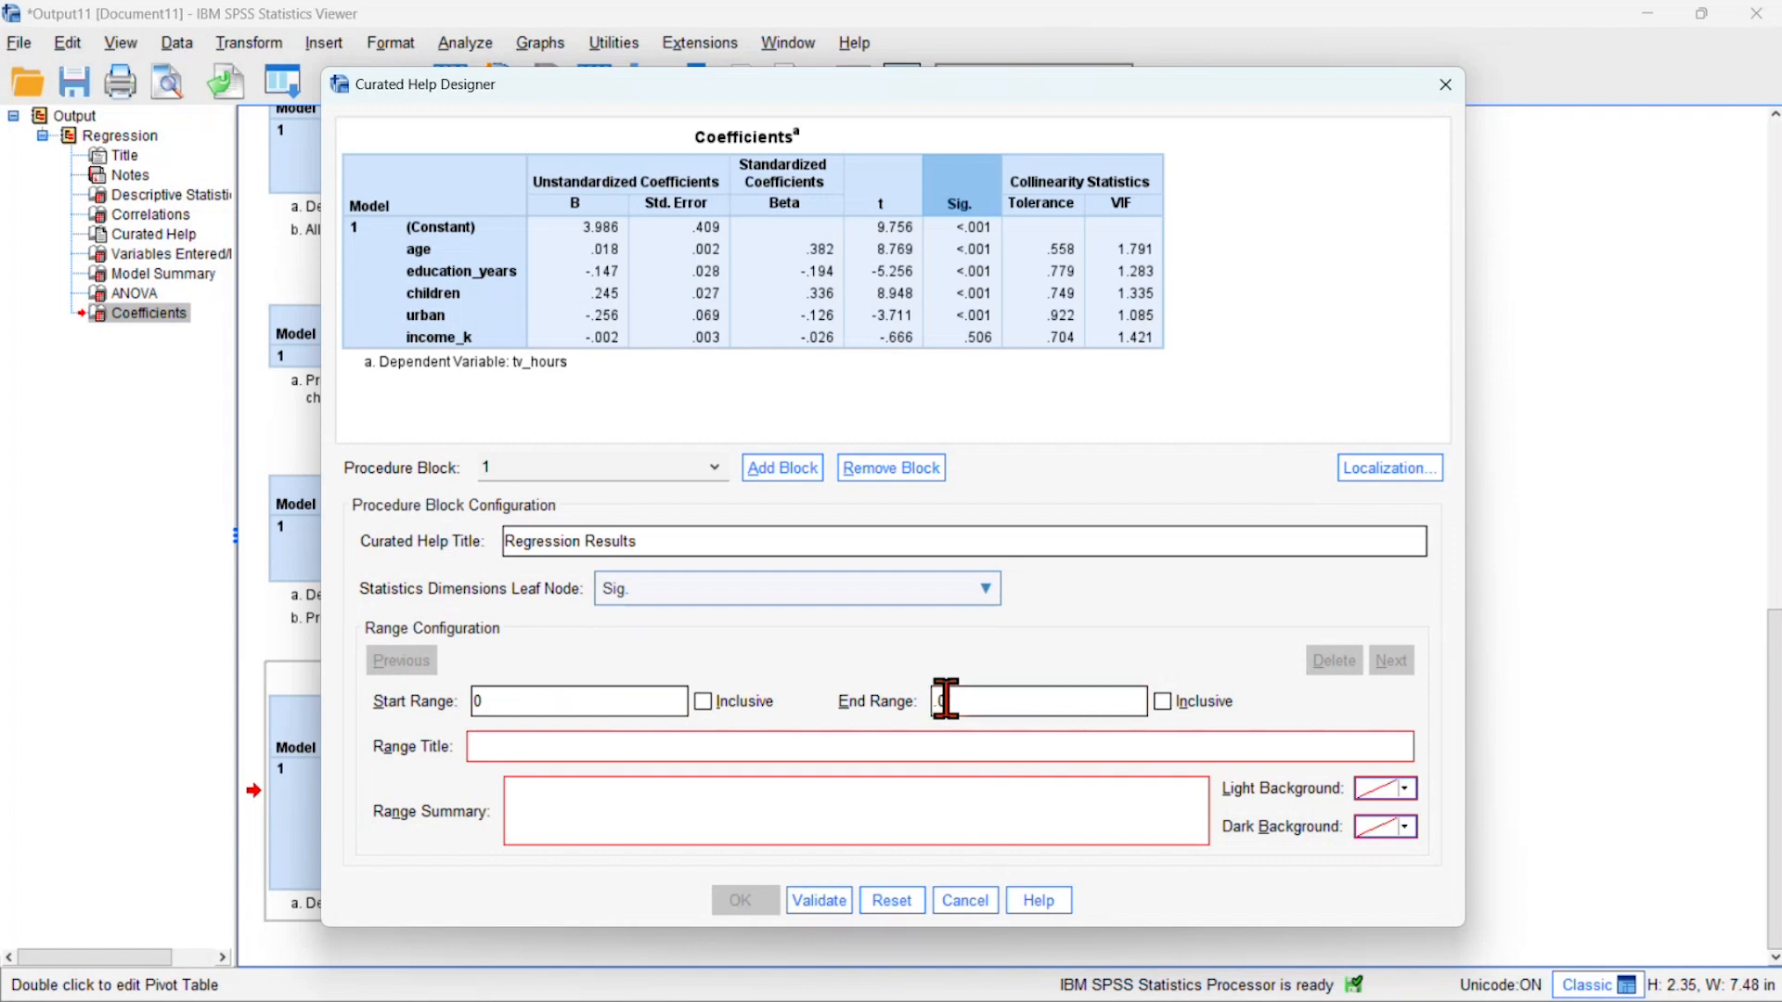
type("5")
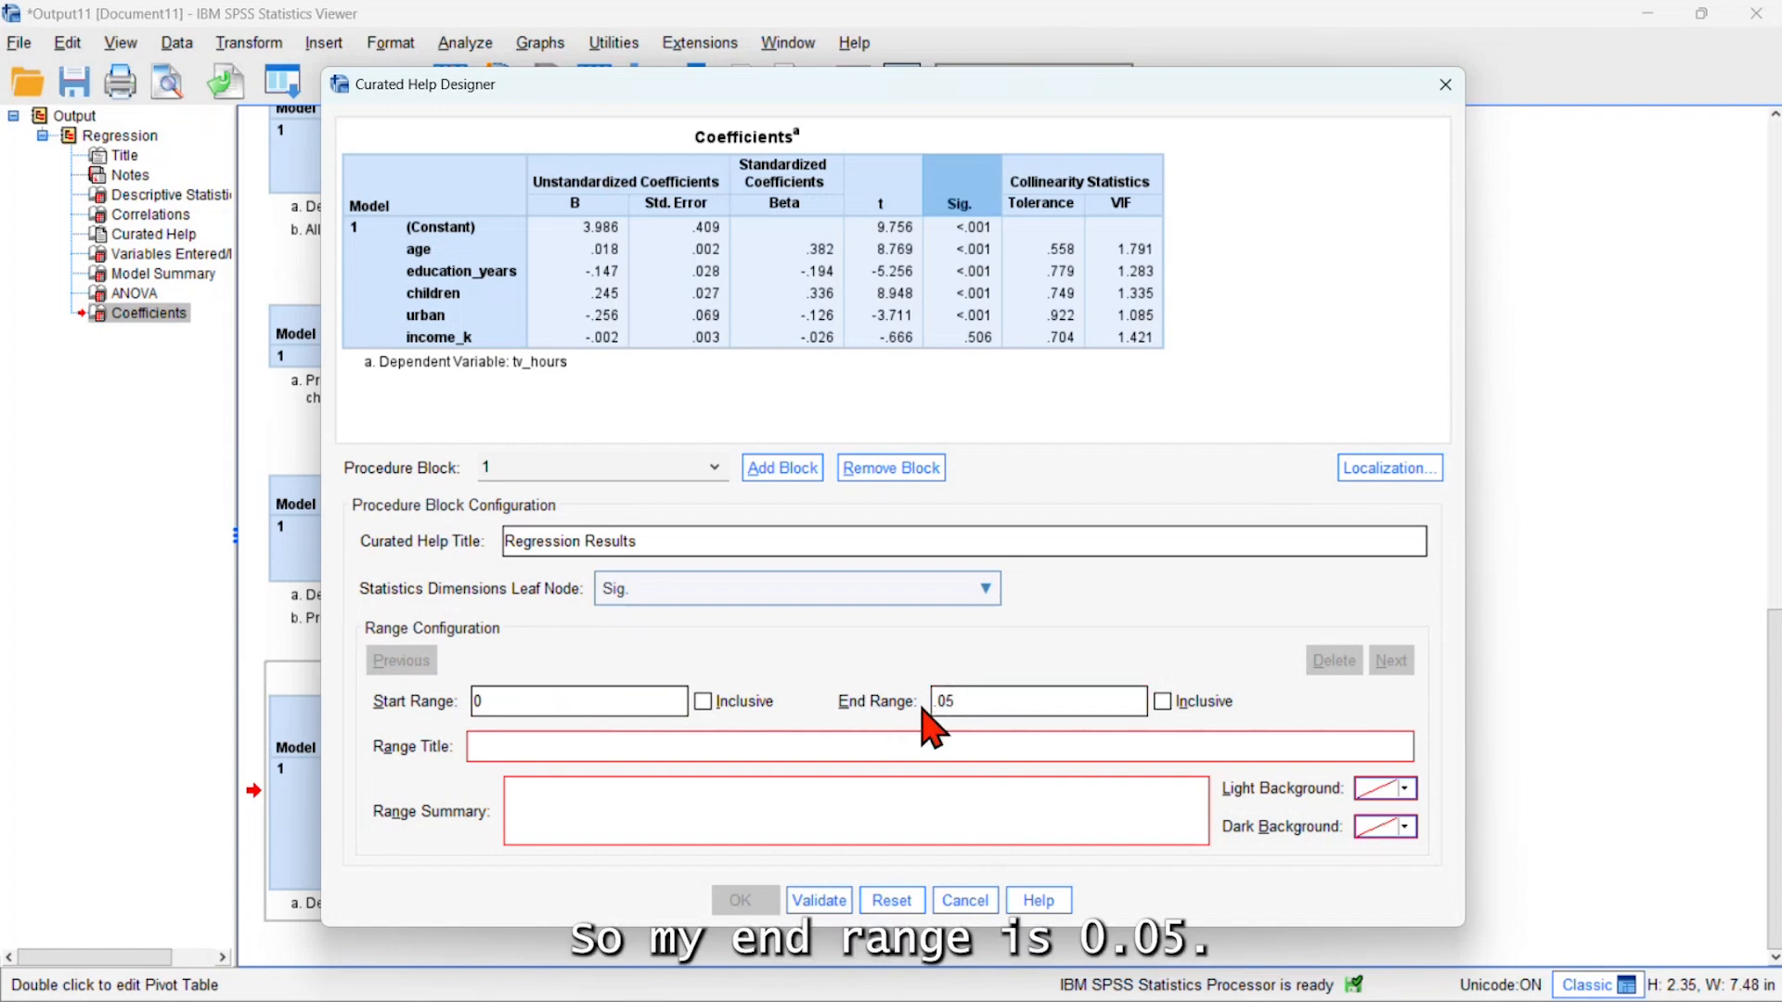
left_click(1166, 701)
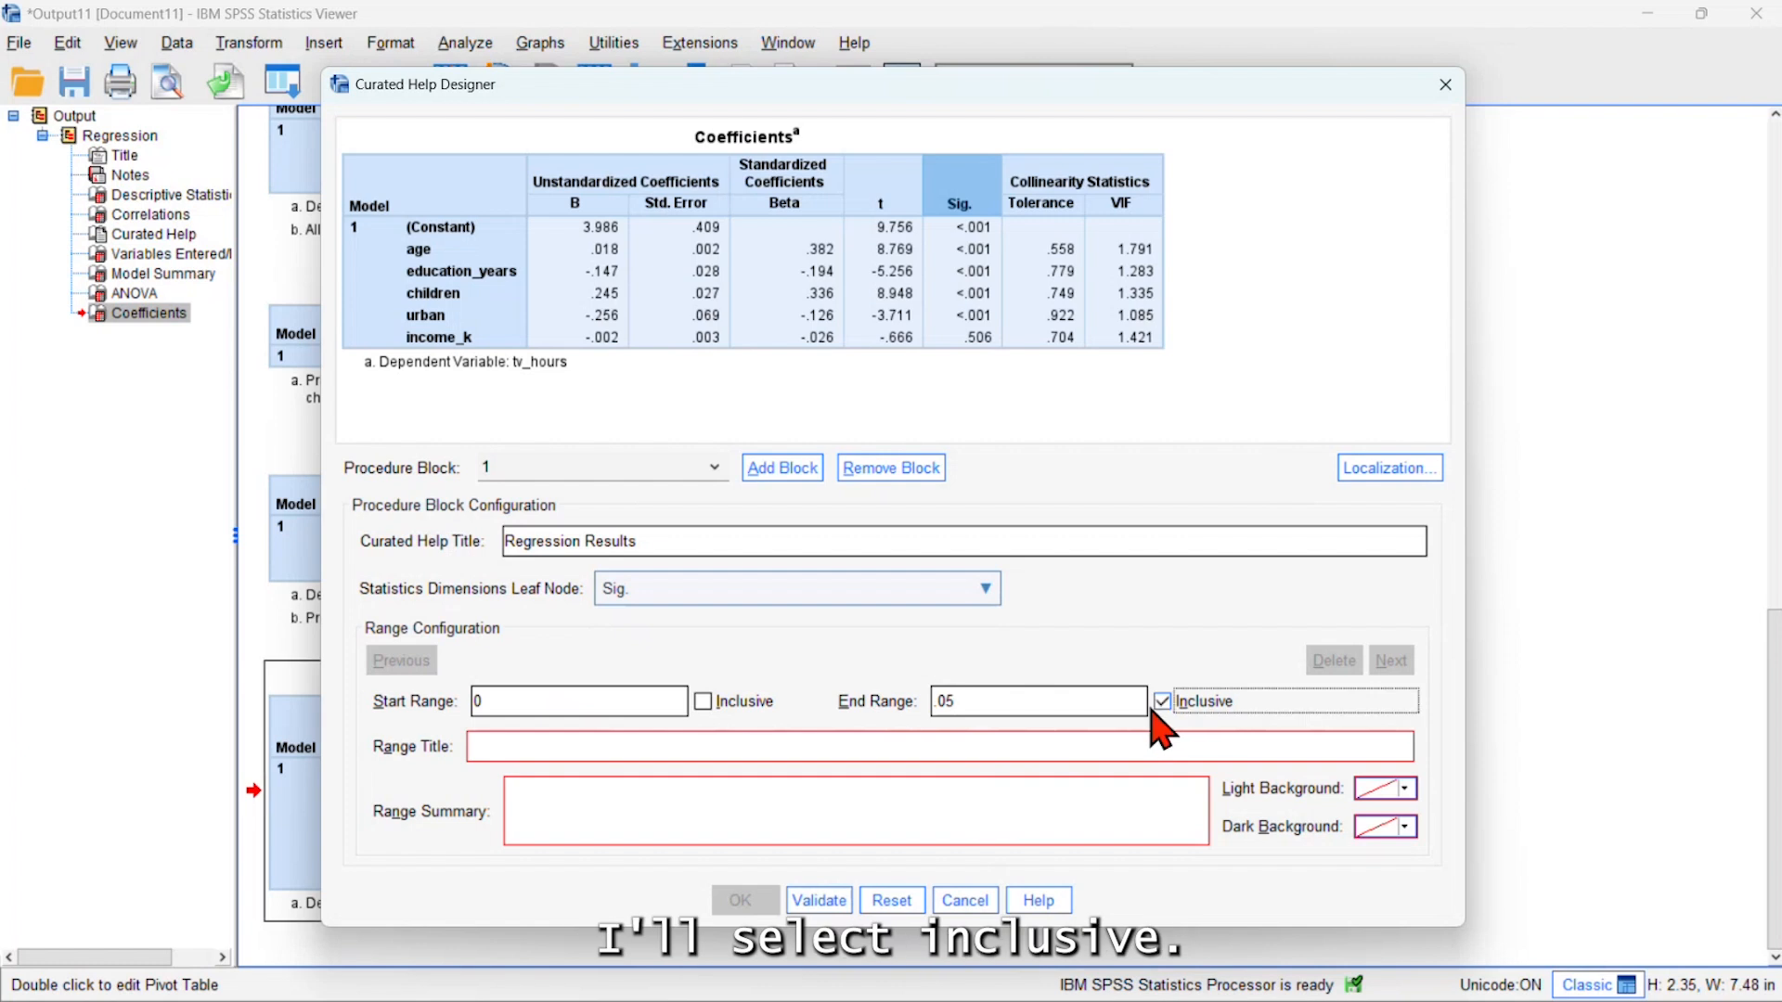
- Title the range "Significance Results"
left_click(686, 742)
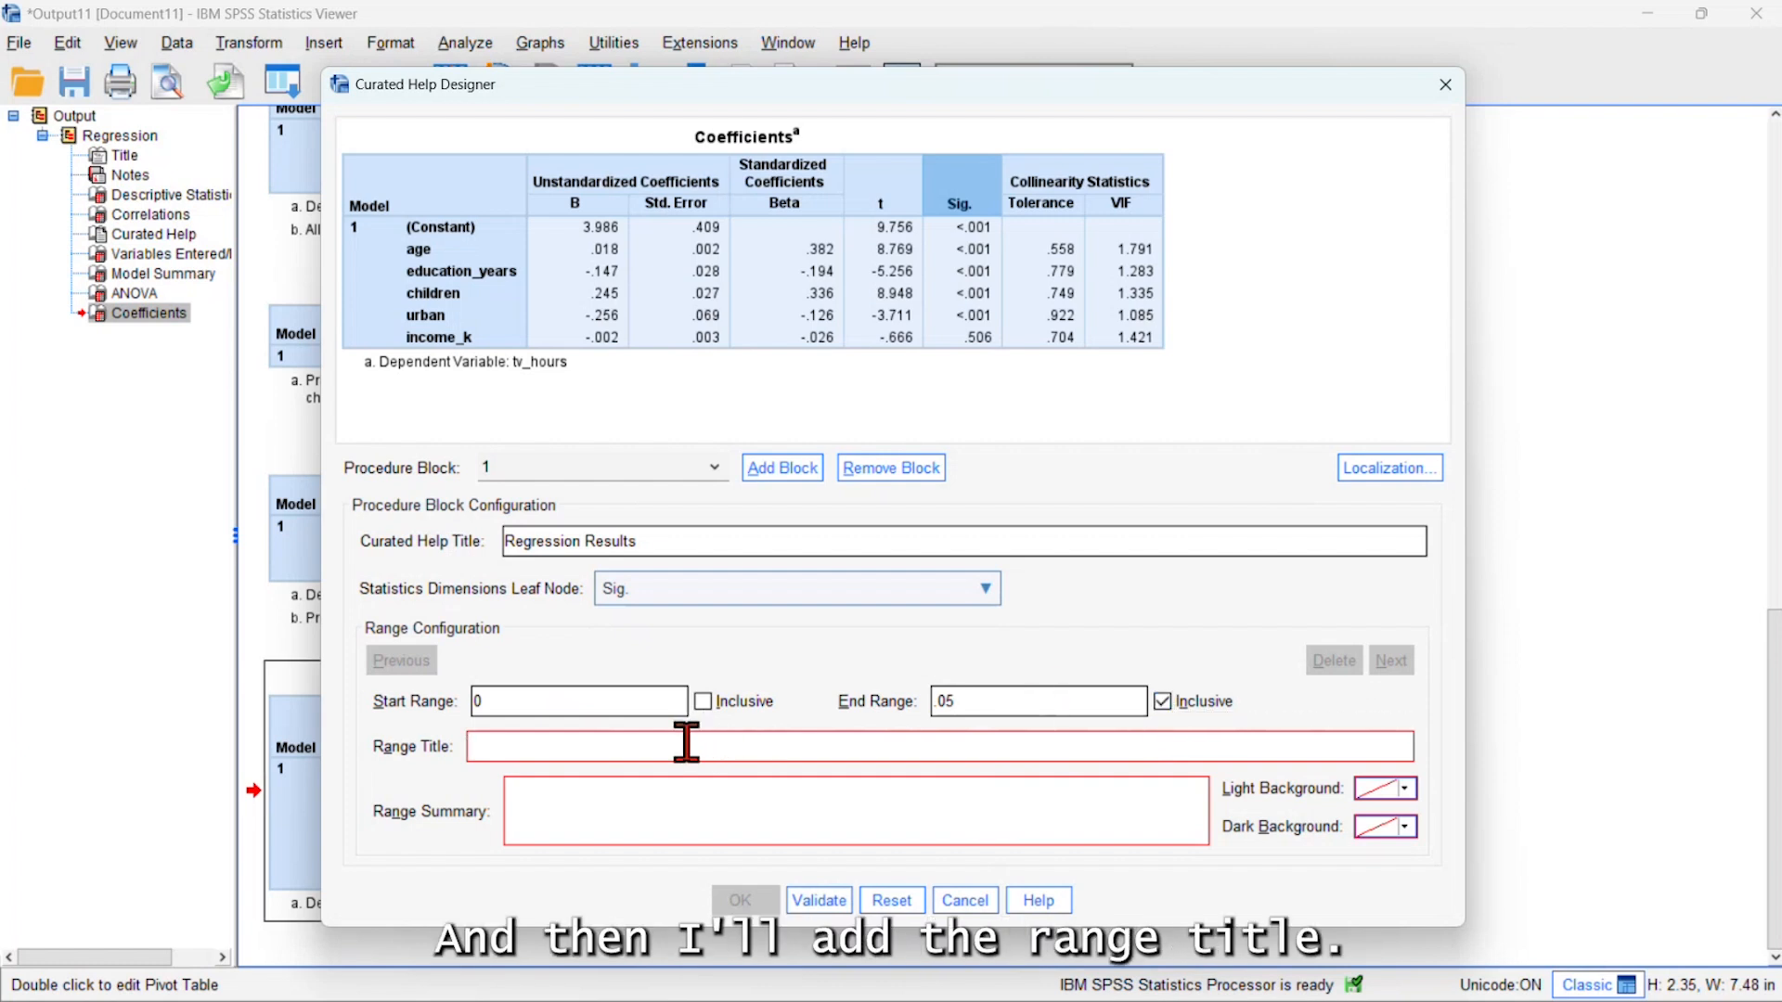
type("Signifi")
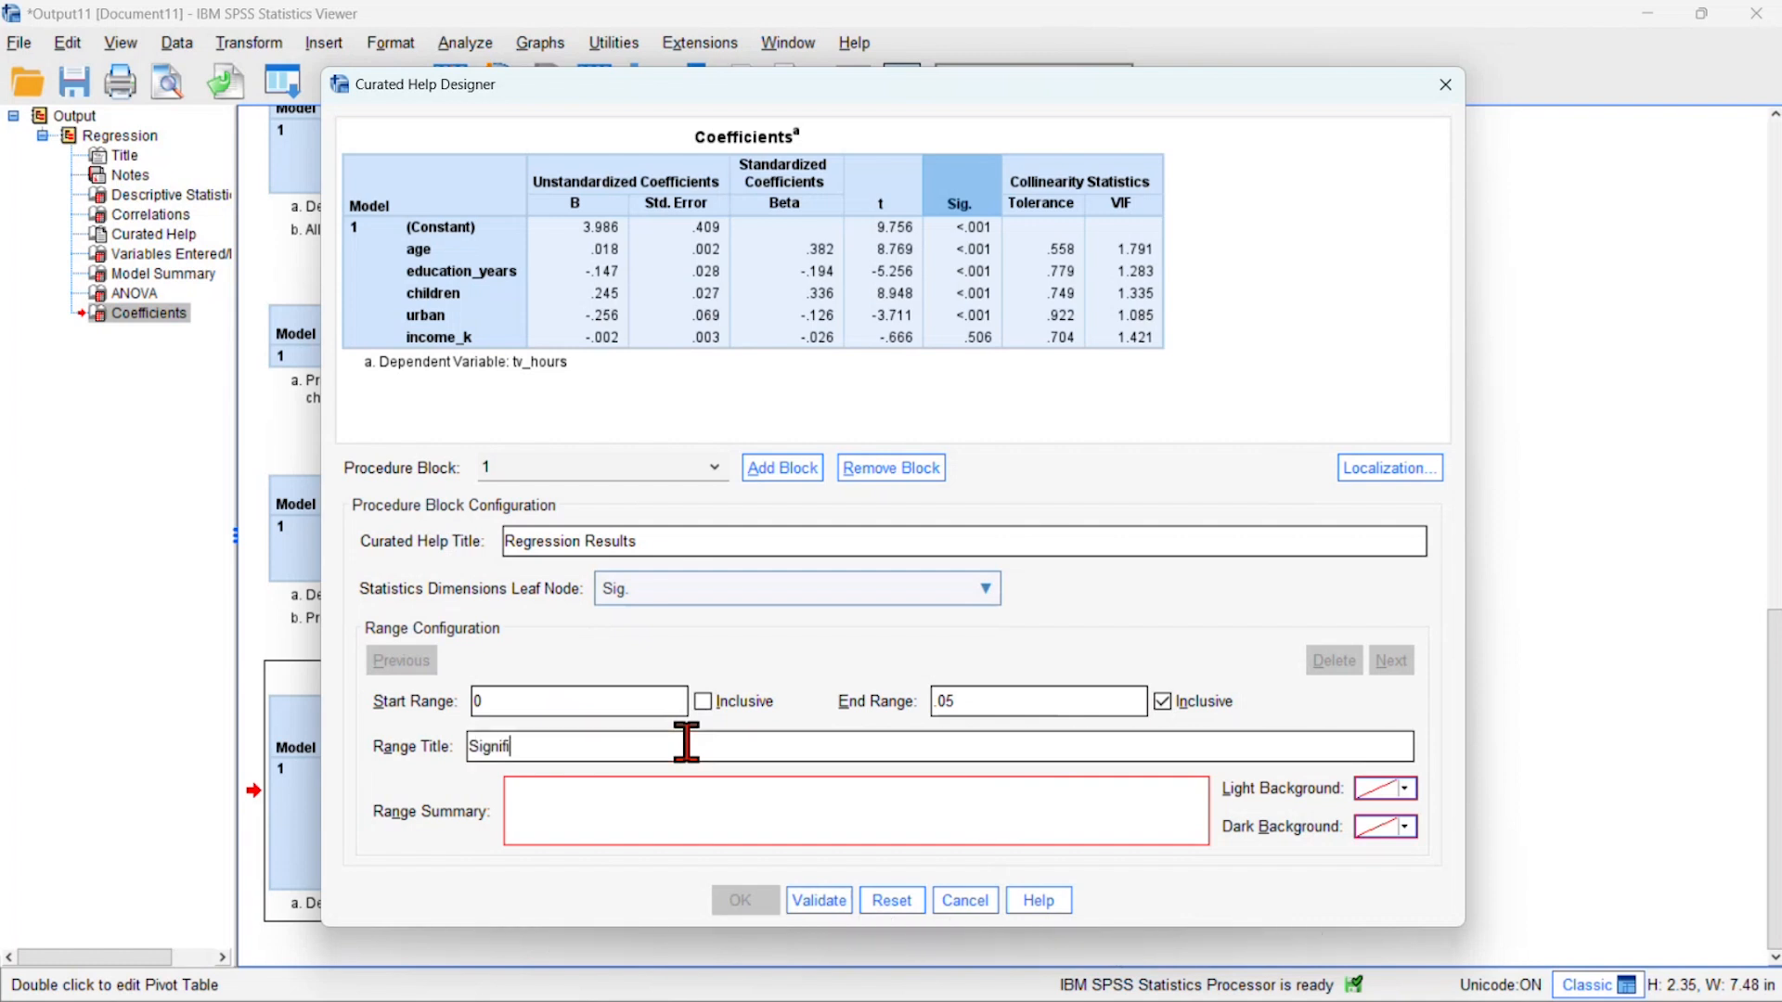
type("cance Results")
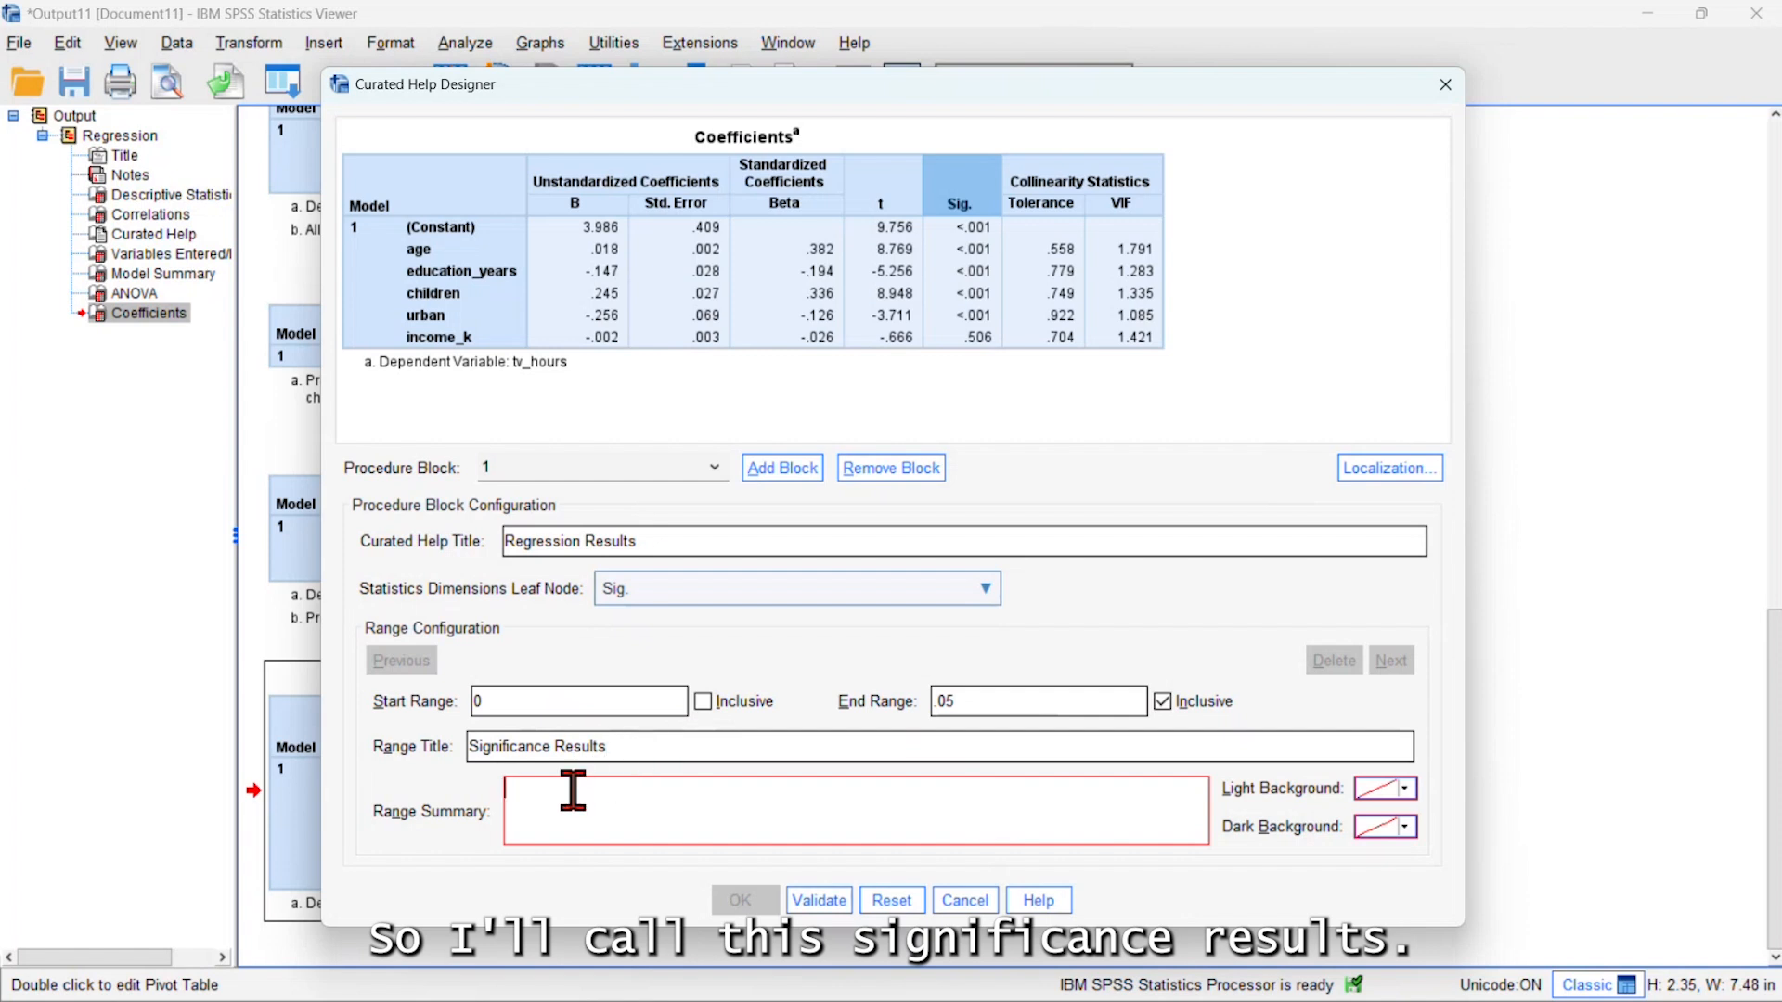
- Enter the range summary "If the Sig. value is less than .05 the IV is a statistically significant predictor of the DV."
type("If the ")
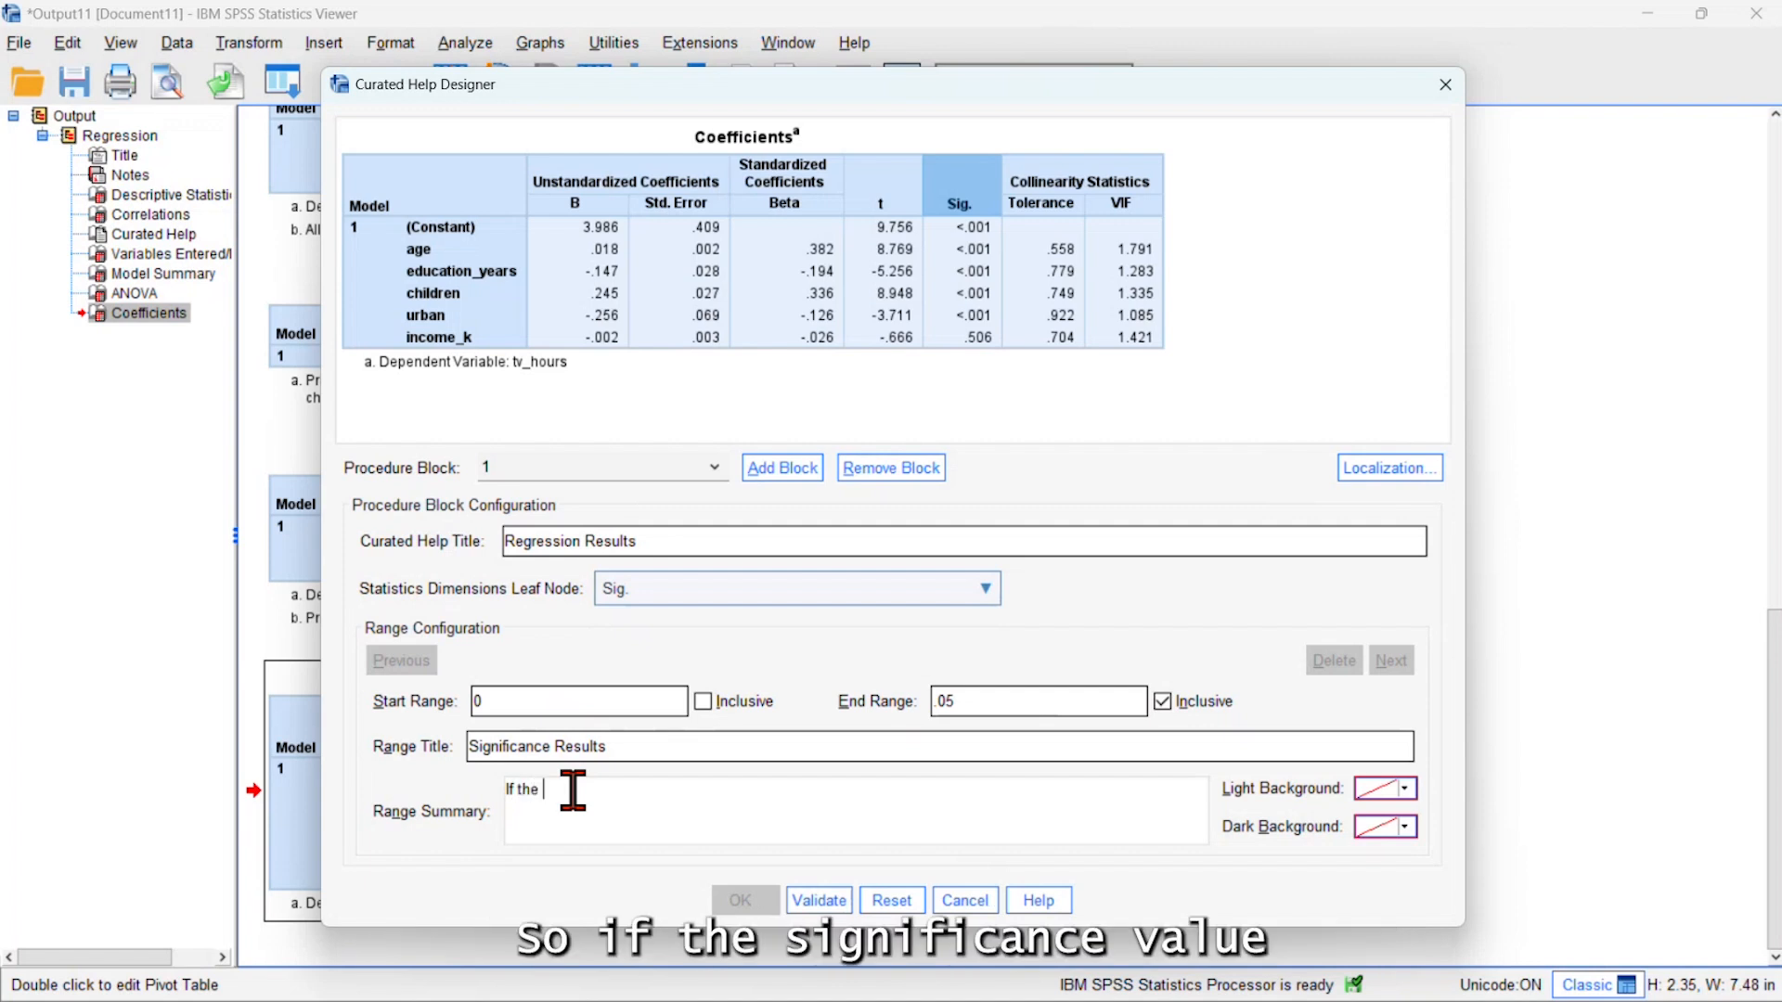
type("Sig value is less than ")
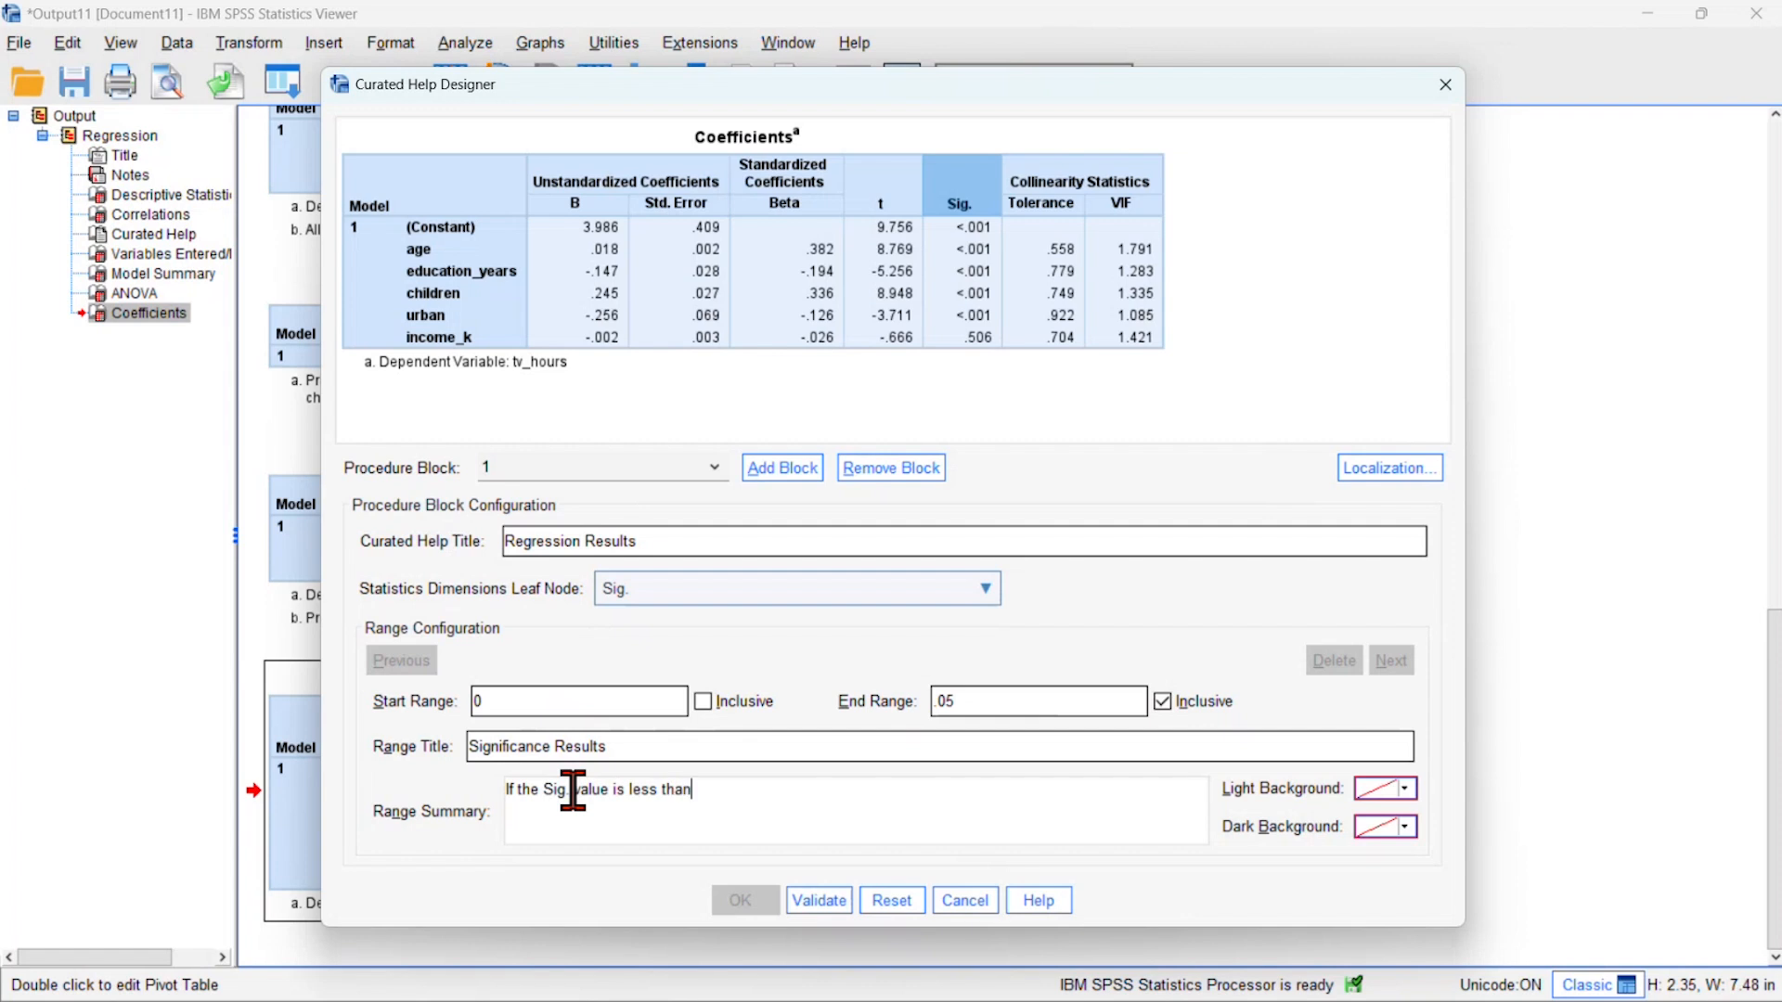
type(".05 t")
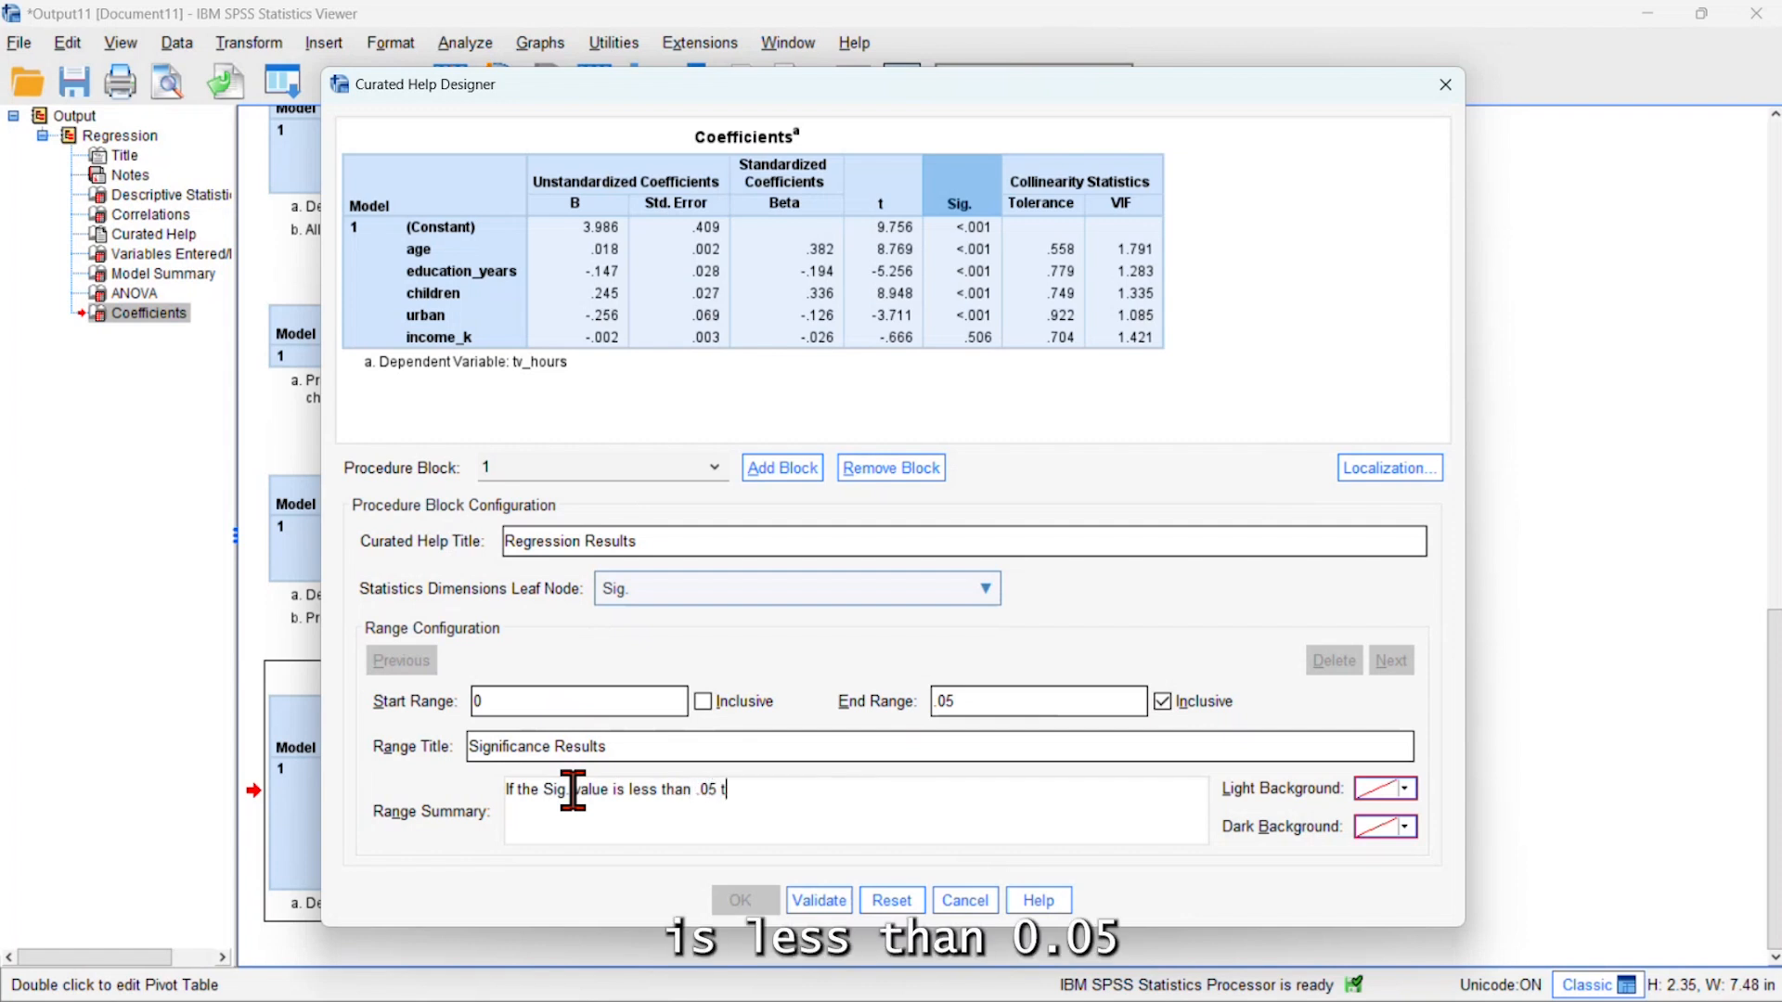
type("he IV is")
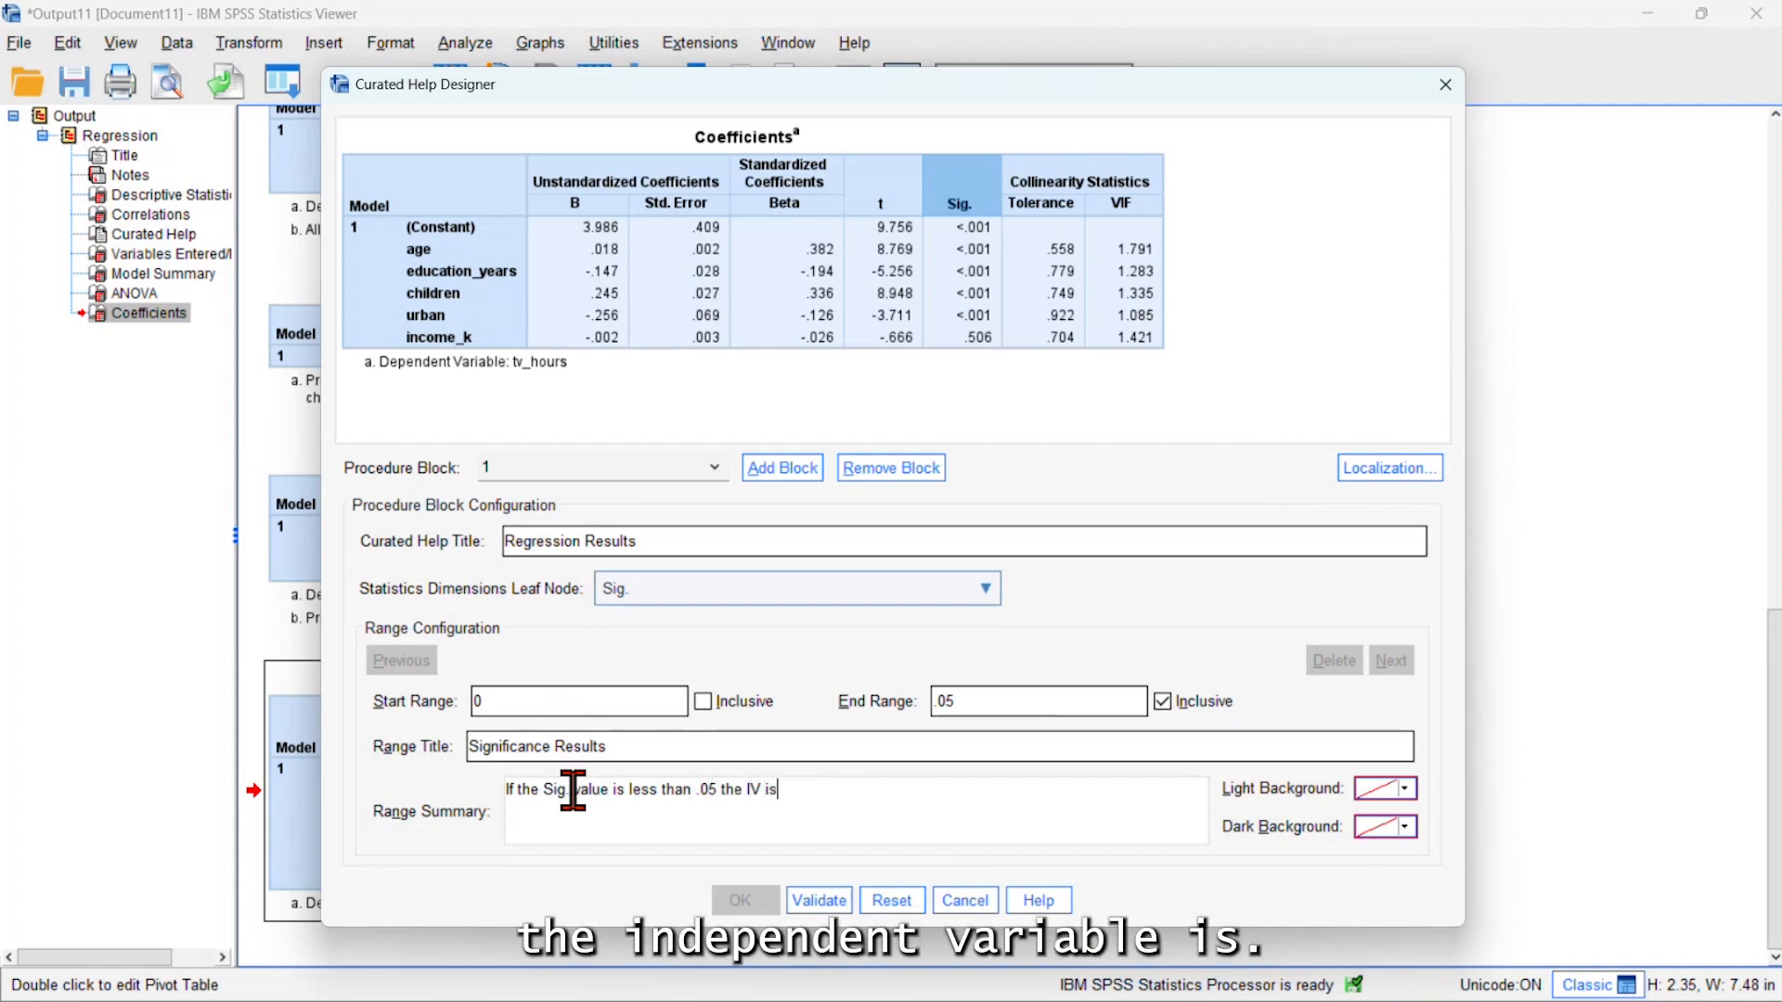
type(" a statistically sig")
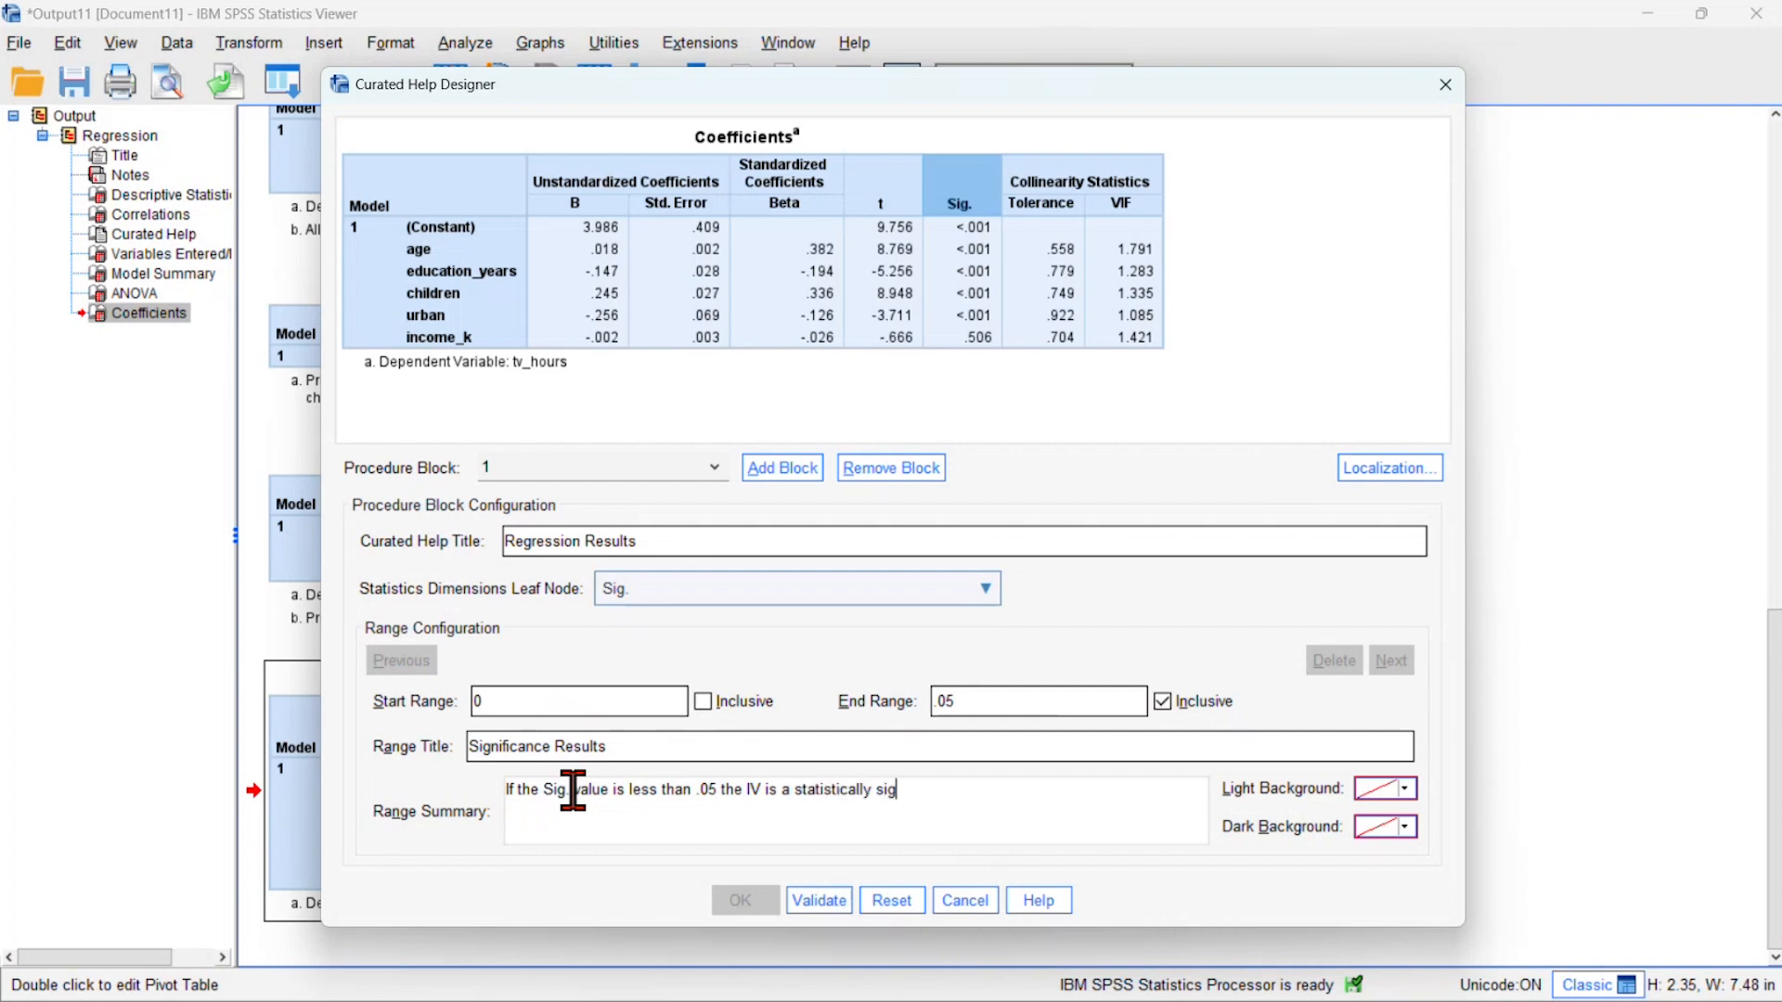
type(" predictor of the DV.")
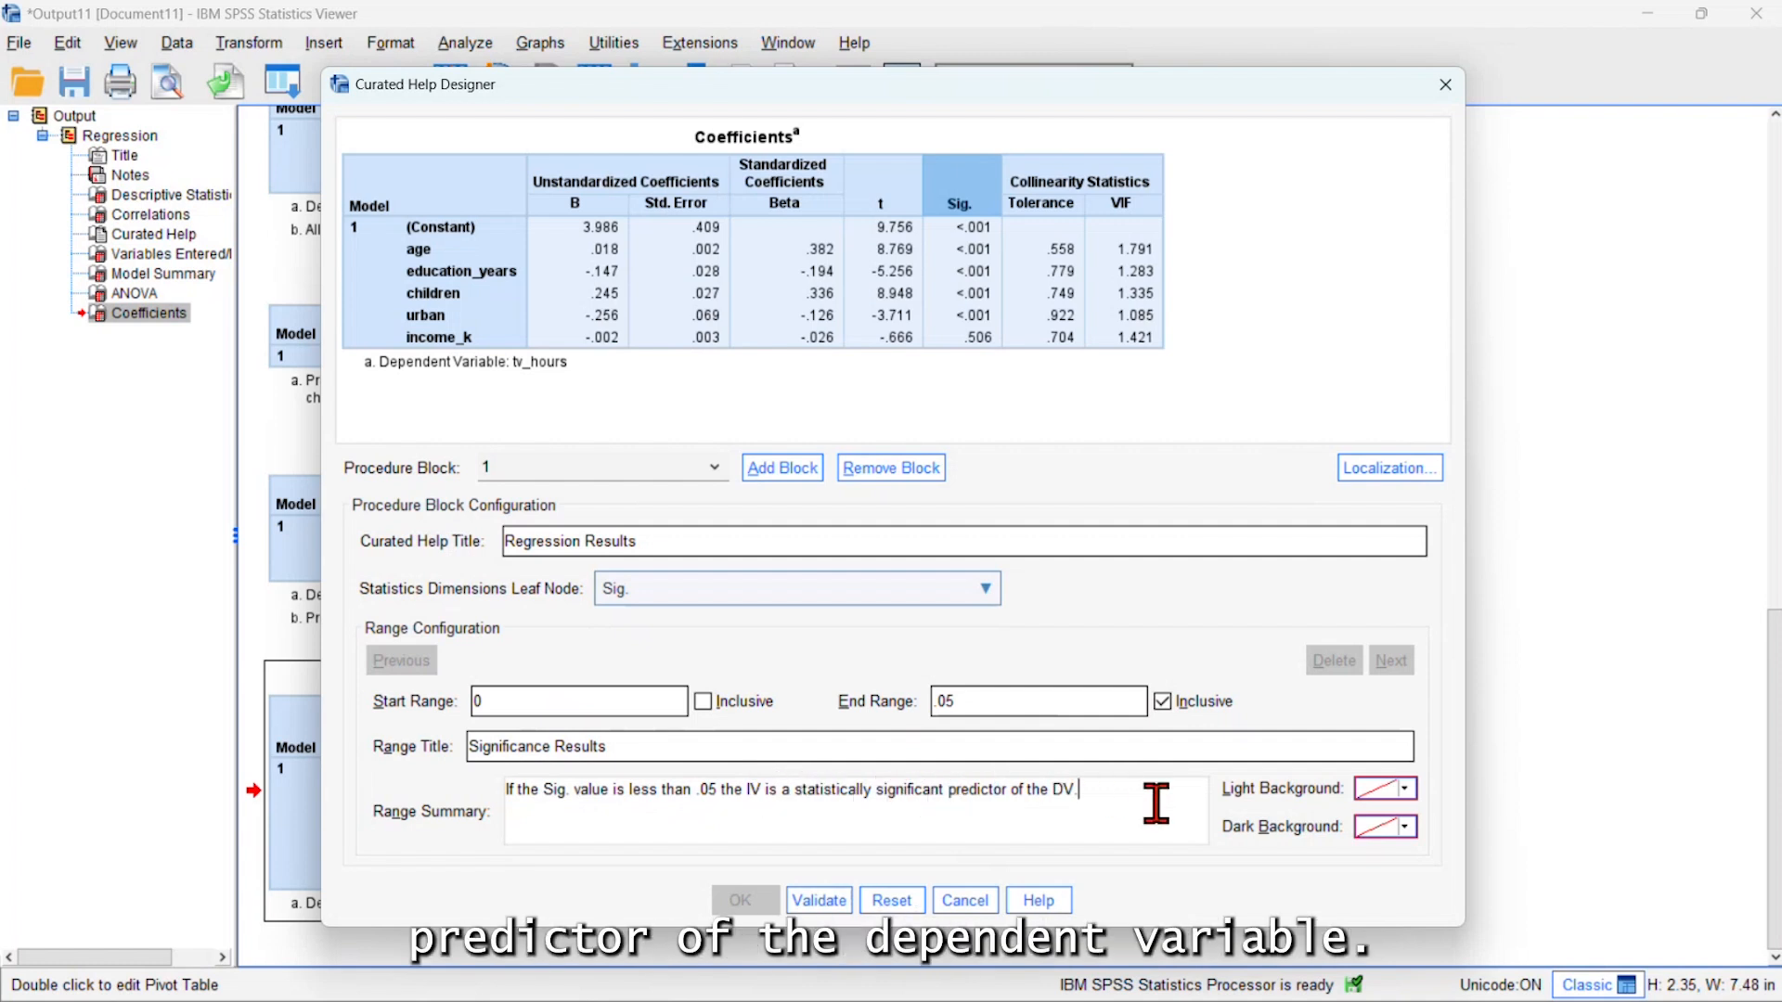
- Set the range's light background to light green and its dark background to crimson red
left_click(1407, 789)
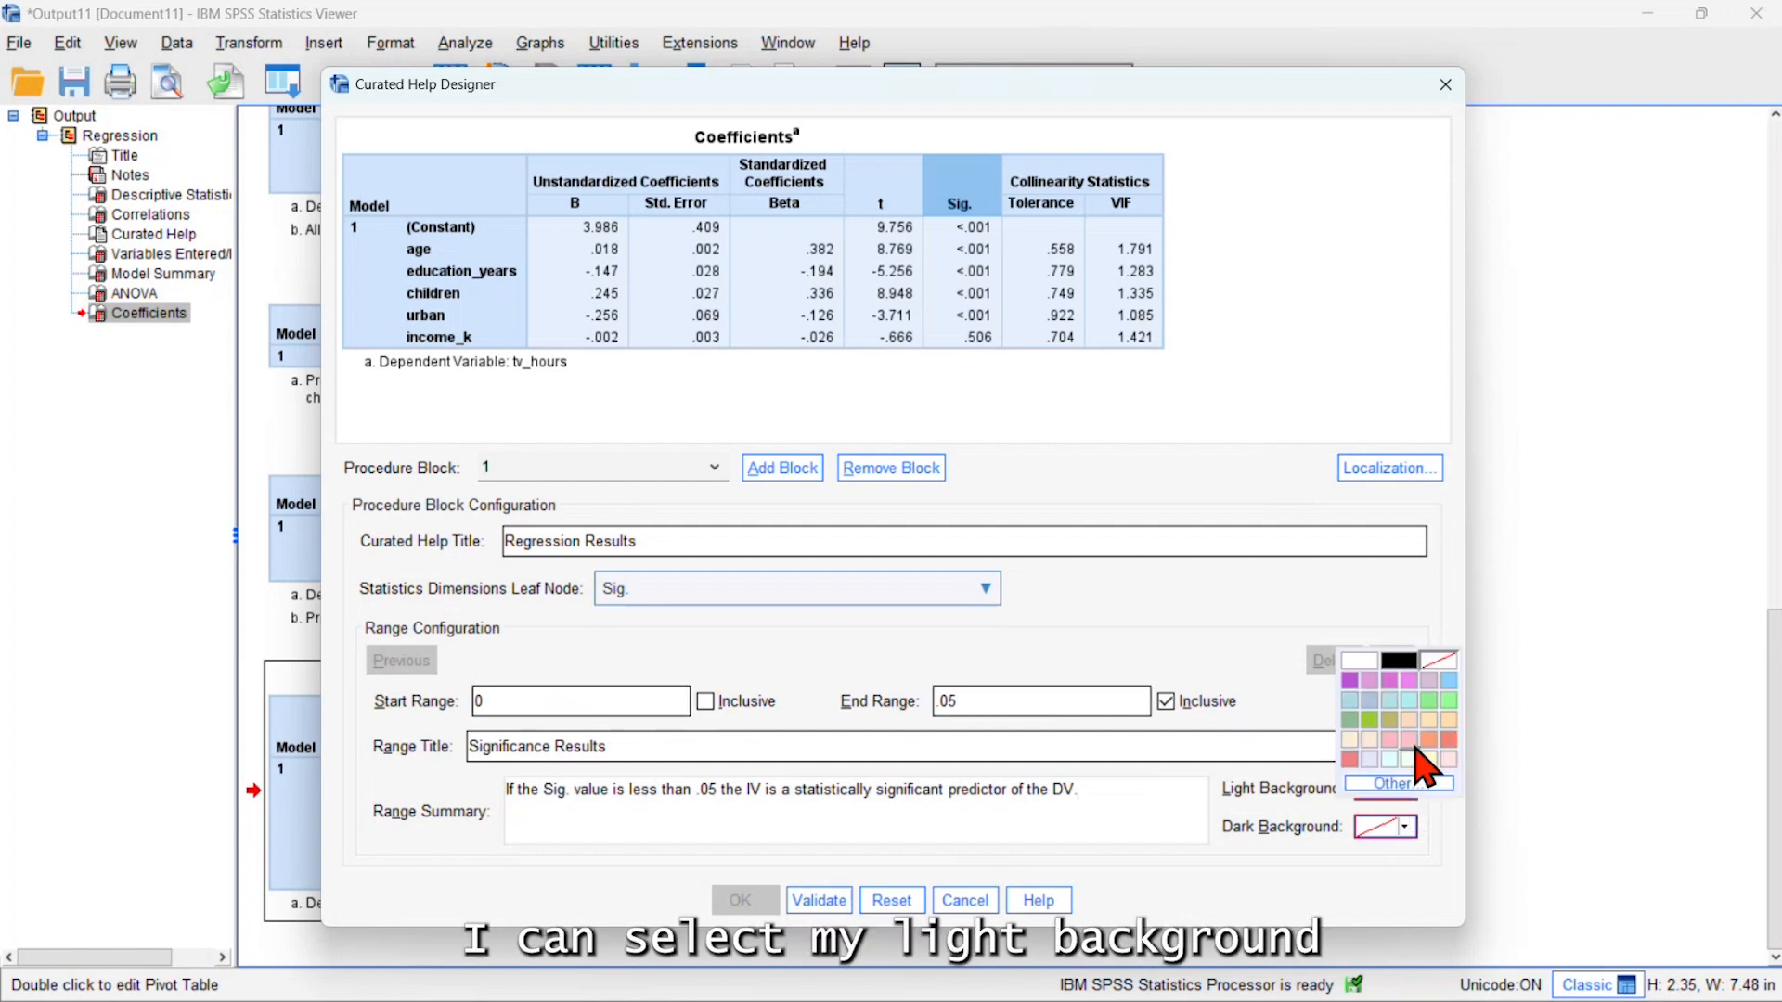
left_click(1448, 702)
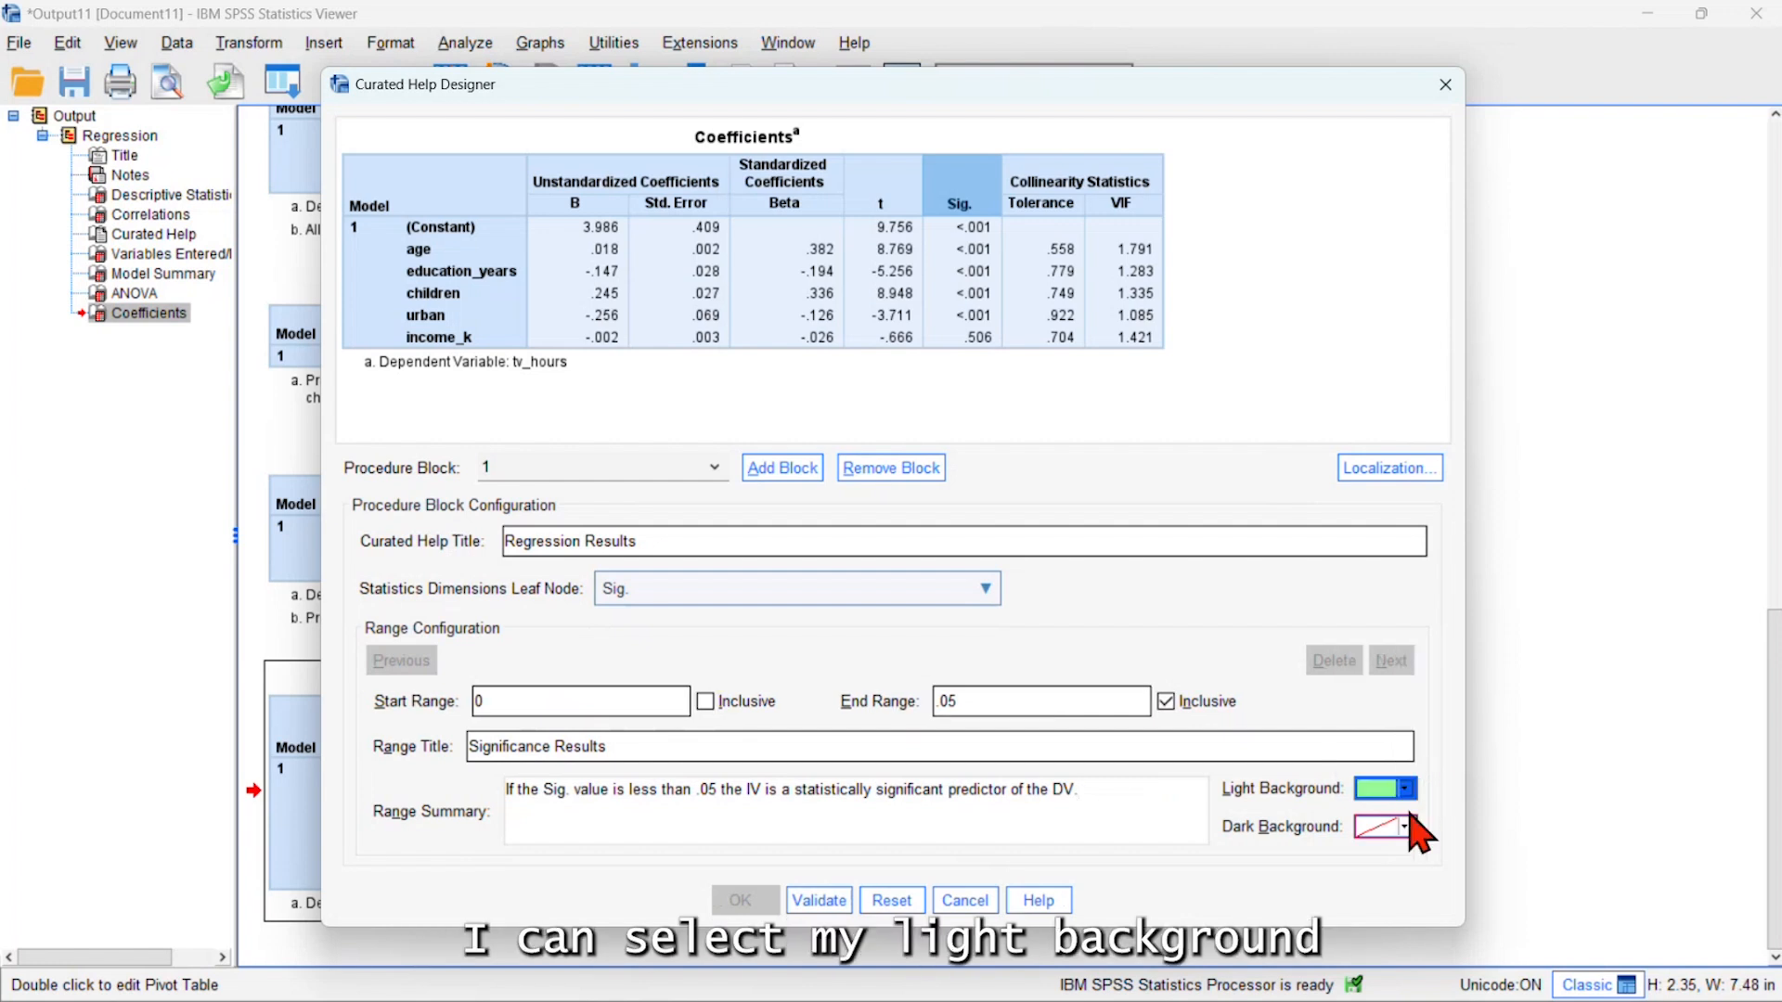
left_click(1405, 827)
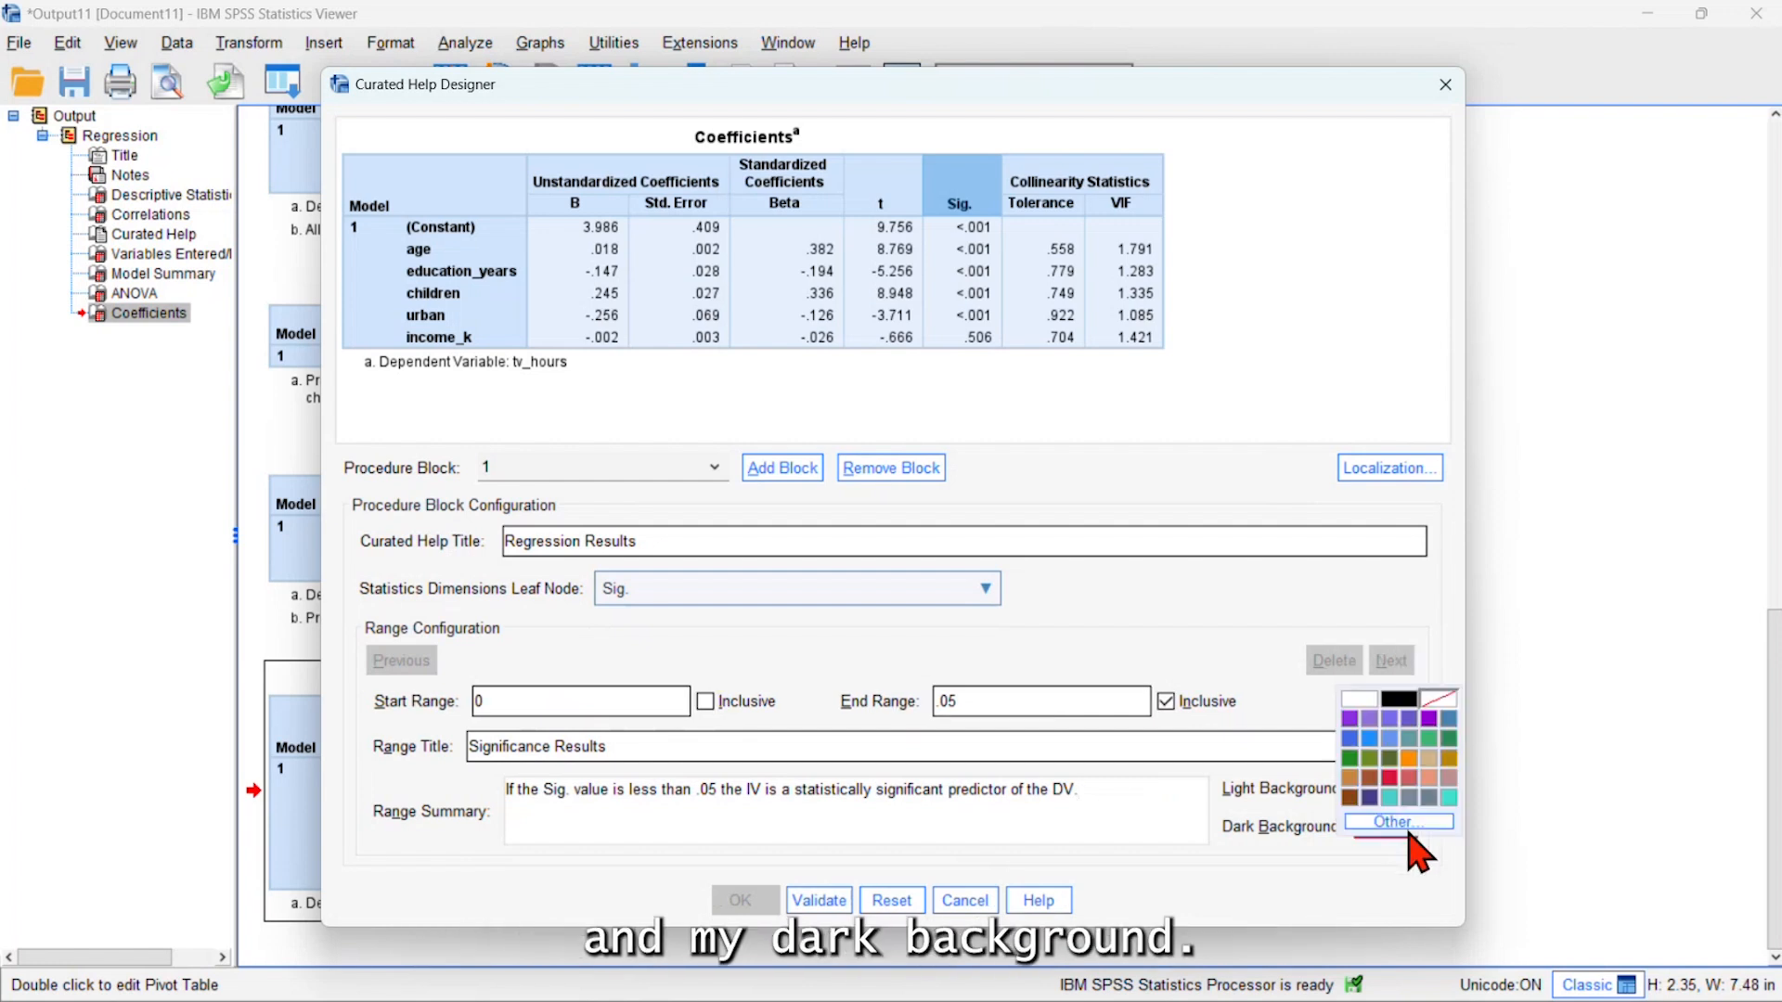
left_click(1389, 777)
- Validate the curated help configuration and apply it to the Coefficients table
left_click(821, 901)
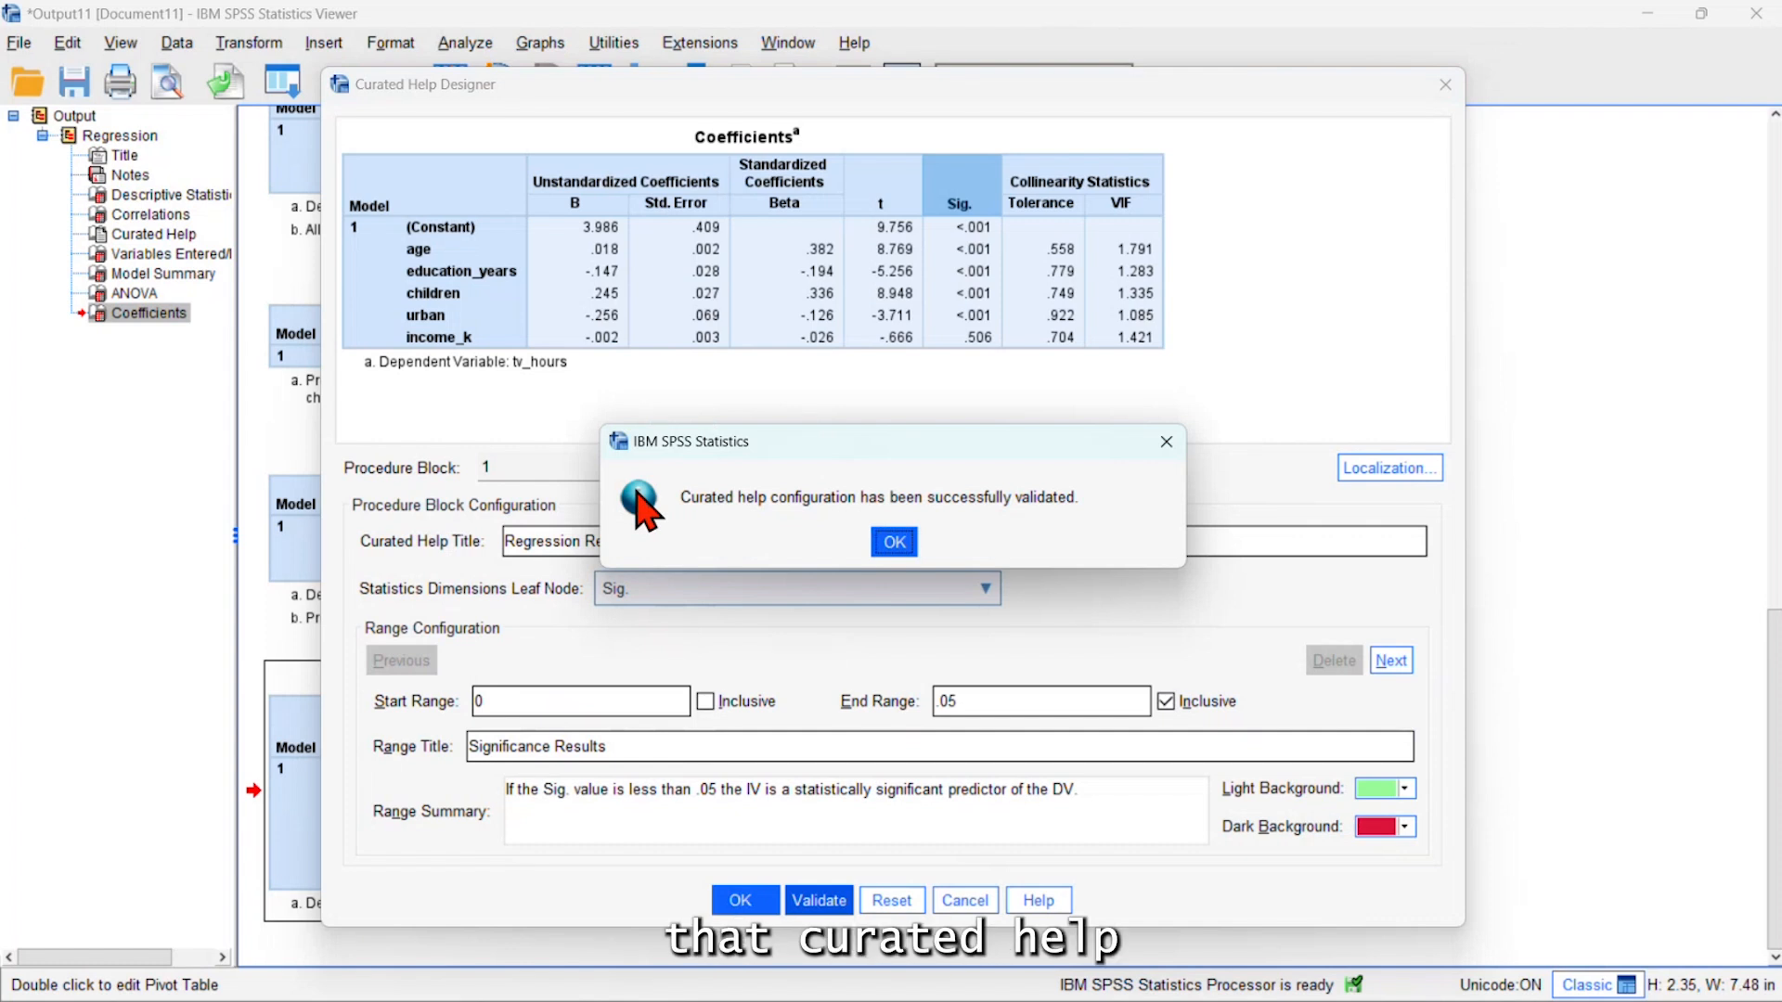
left_click(890, 544)
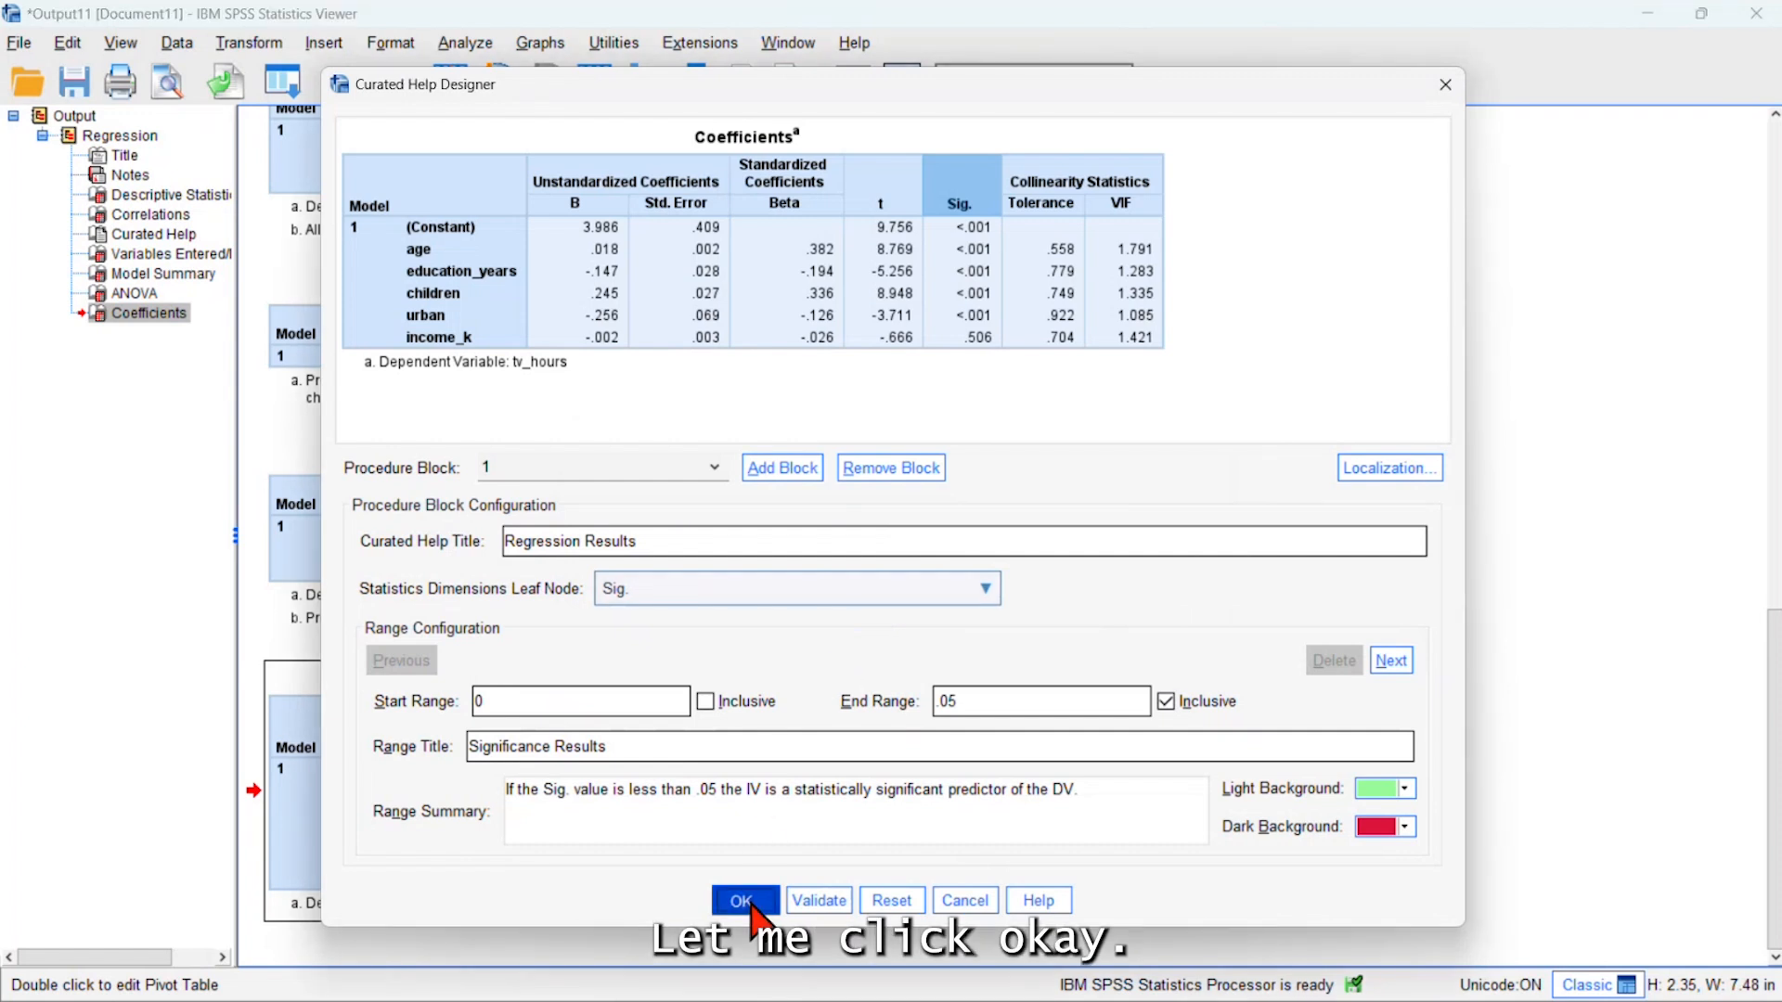
left_click(745, 900)
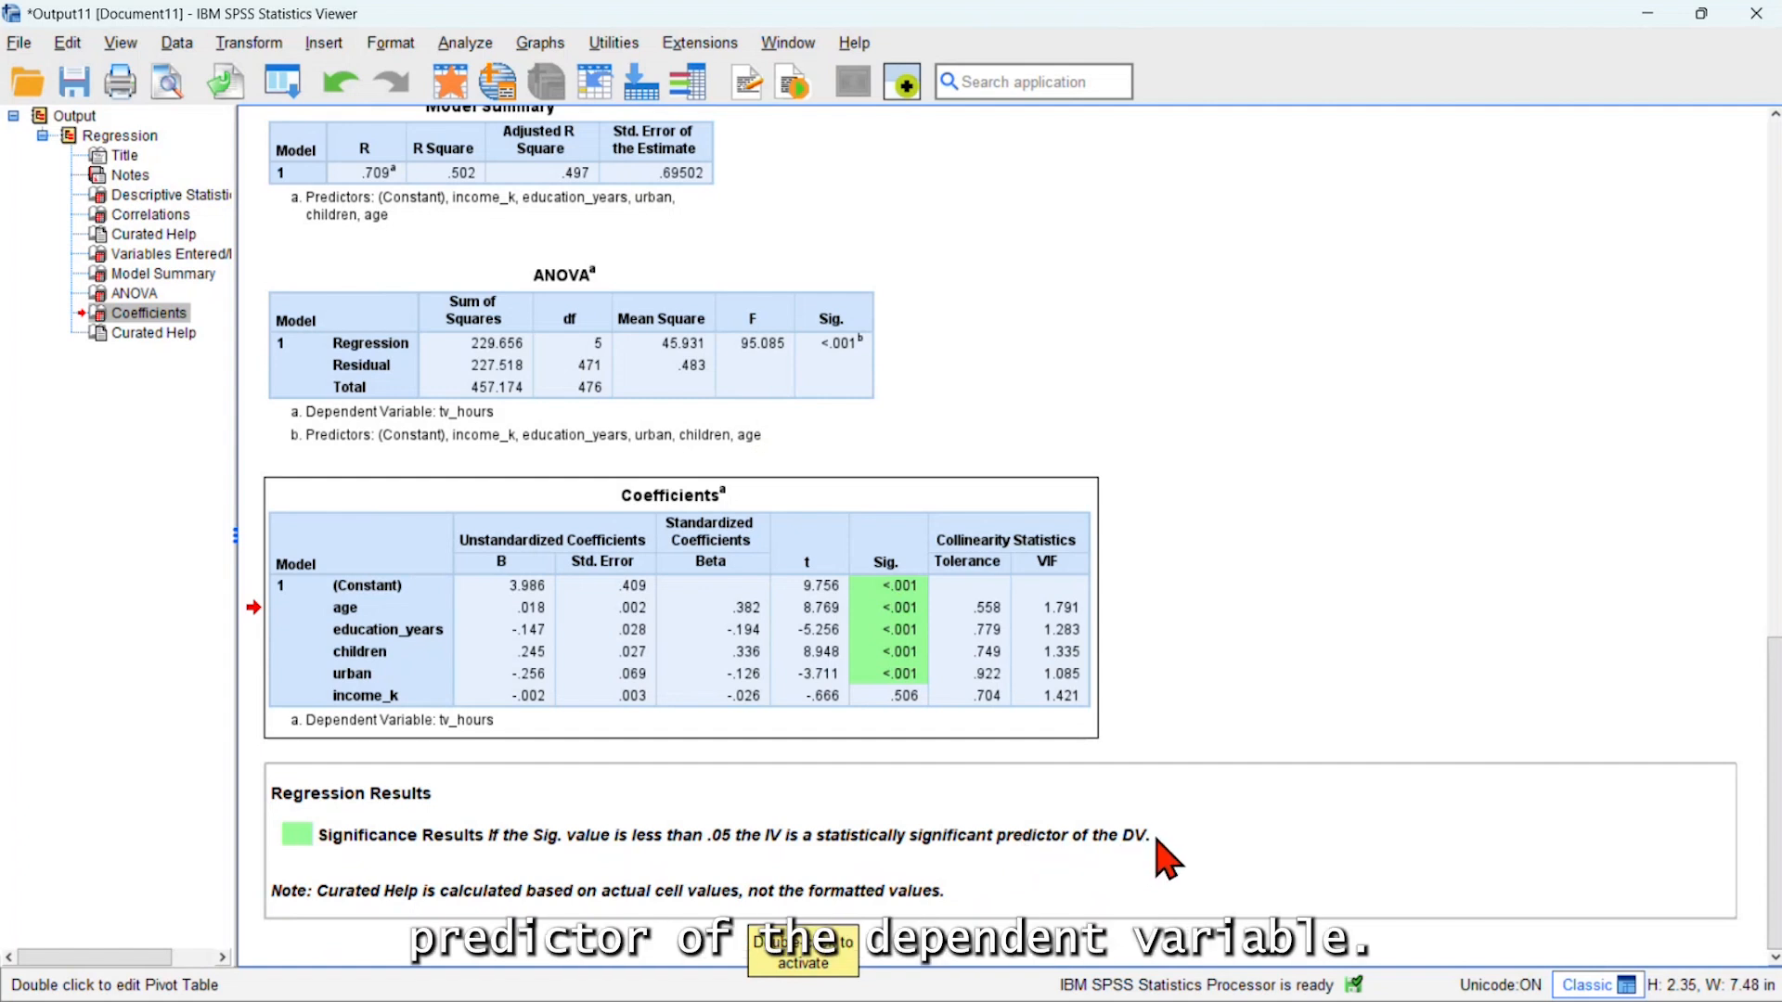
- Reopen the Coefficients table's curated help and reword its range summary to say "less than or equal to .05", applying the change
right_click(793, 677)
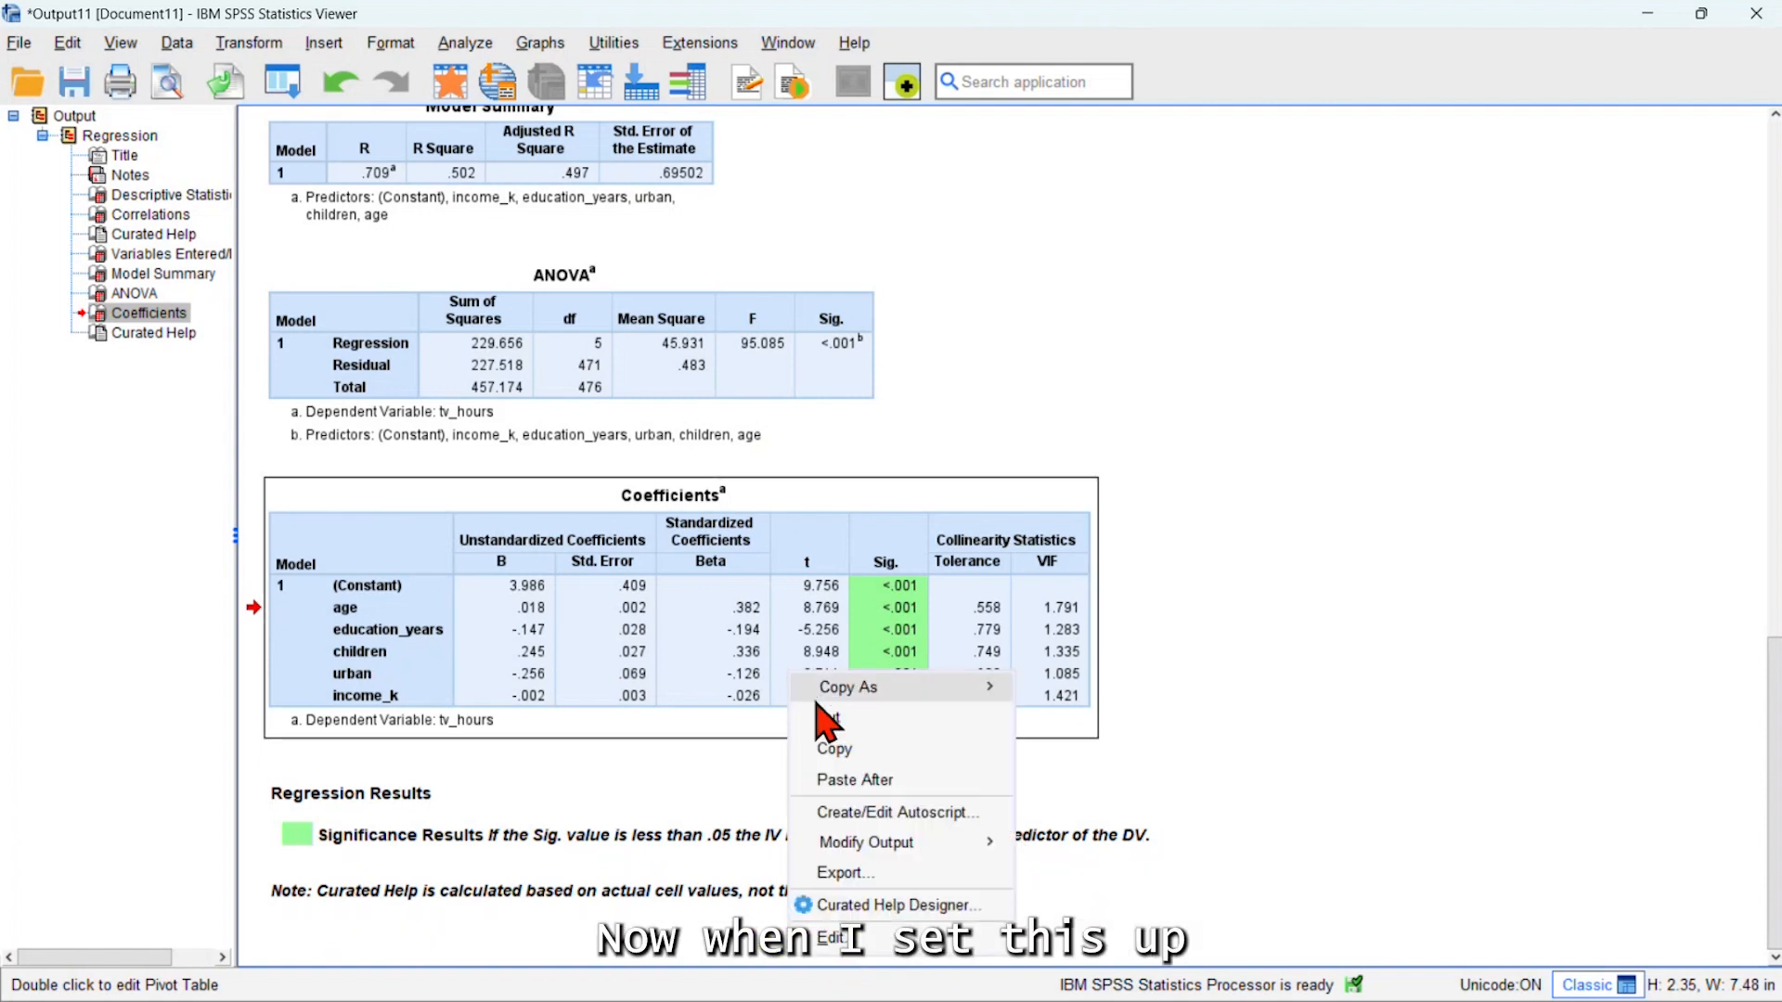
left_click(852, 907)
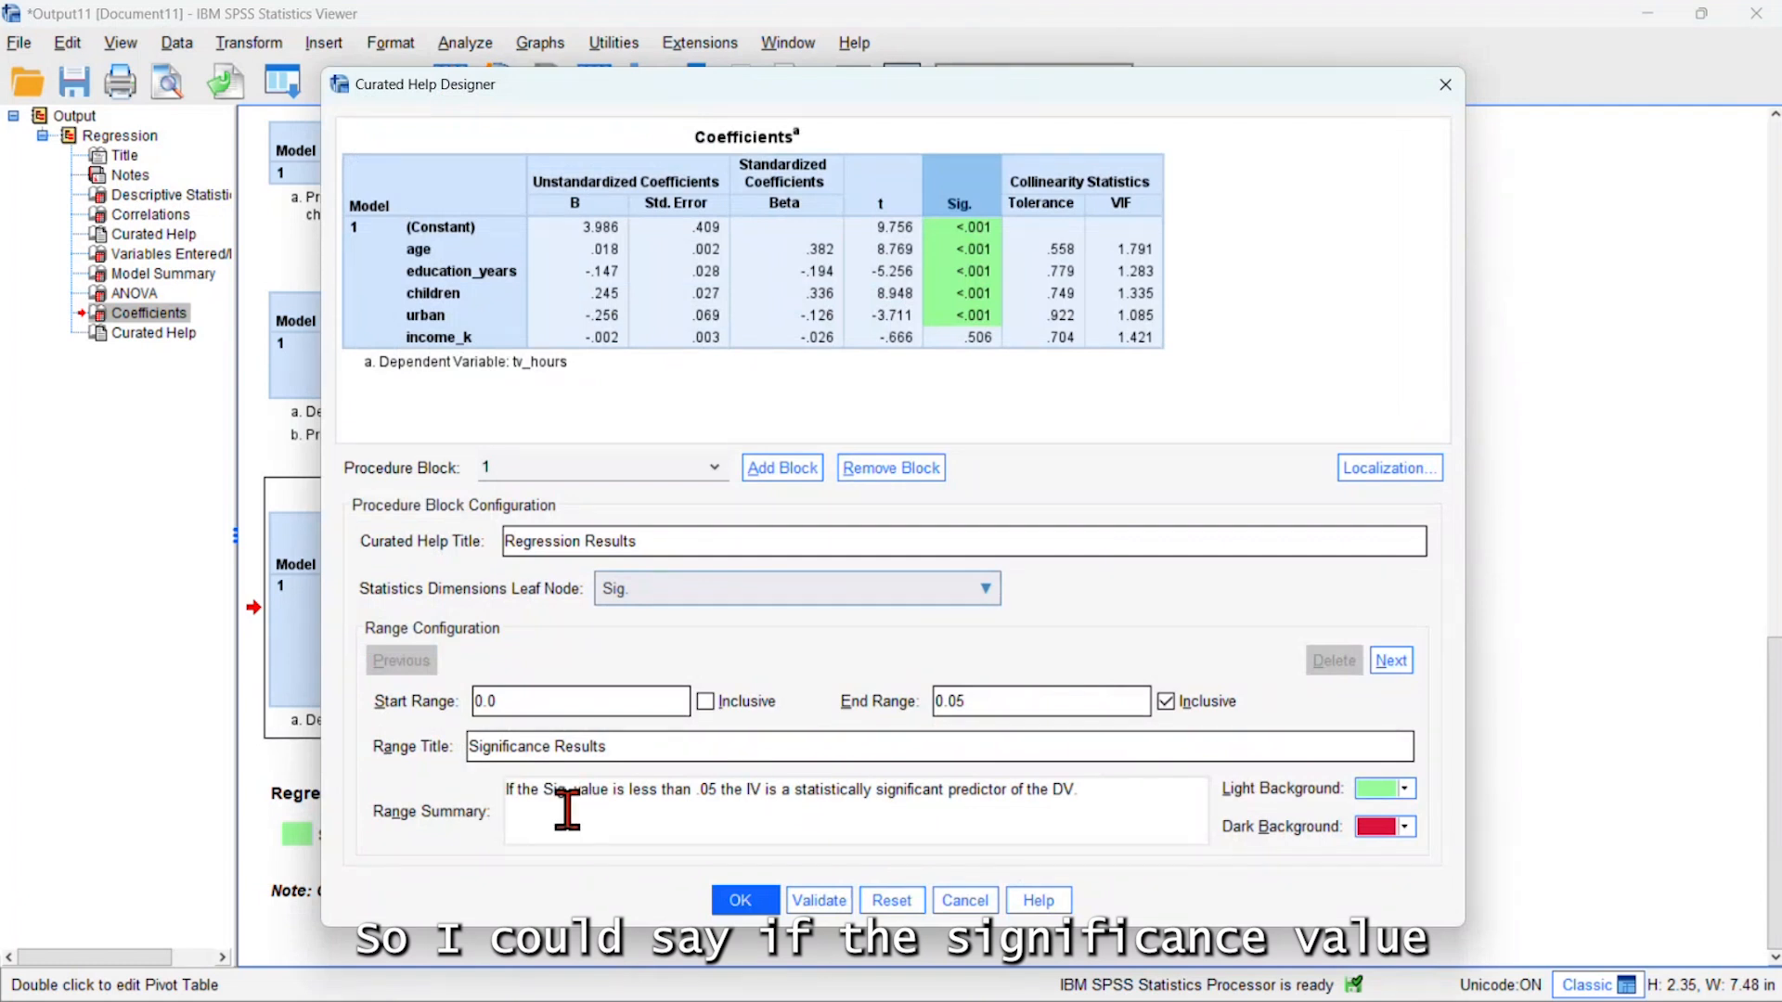
left_click(696, 789)
type("or equal to 05")
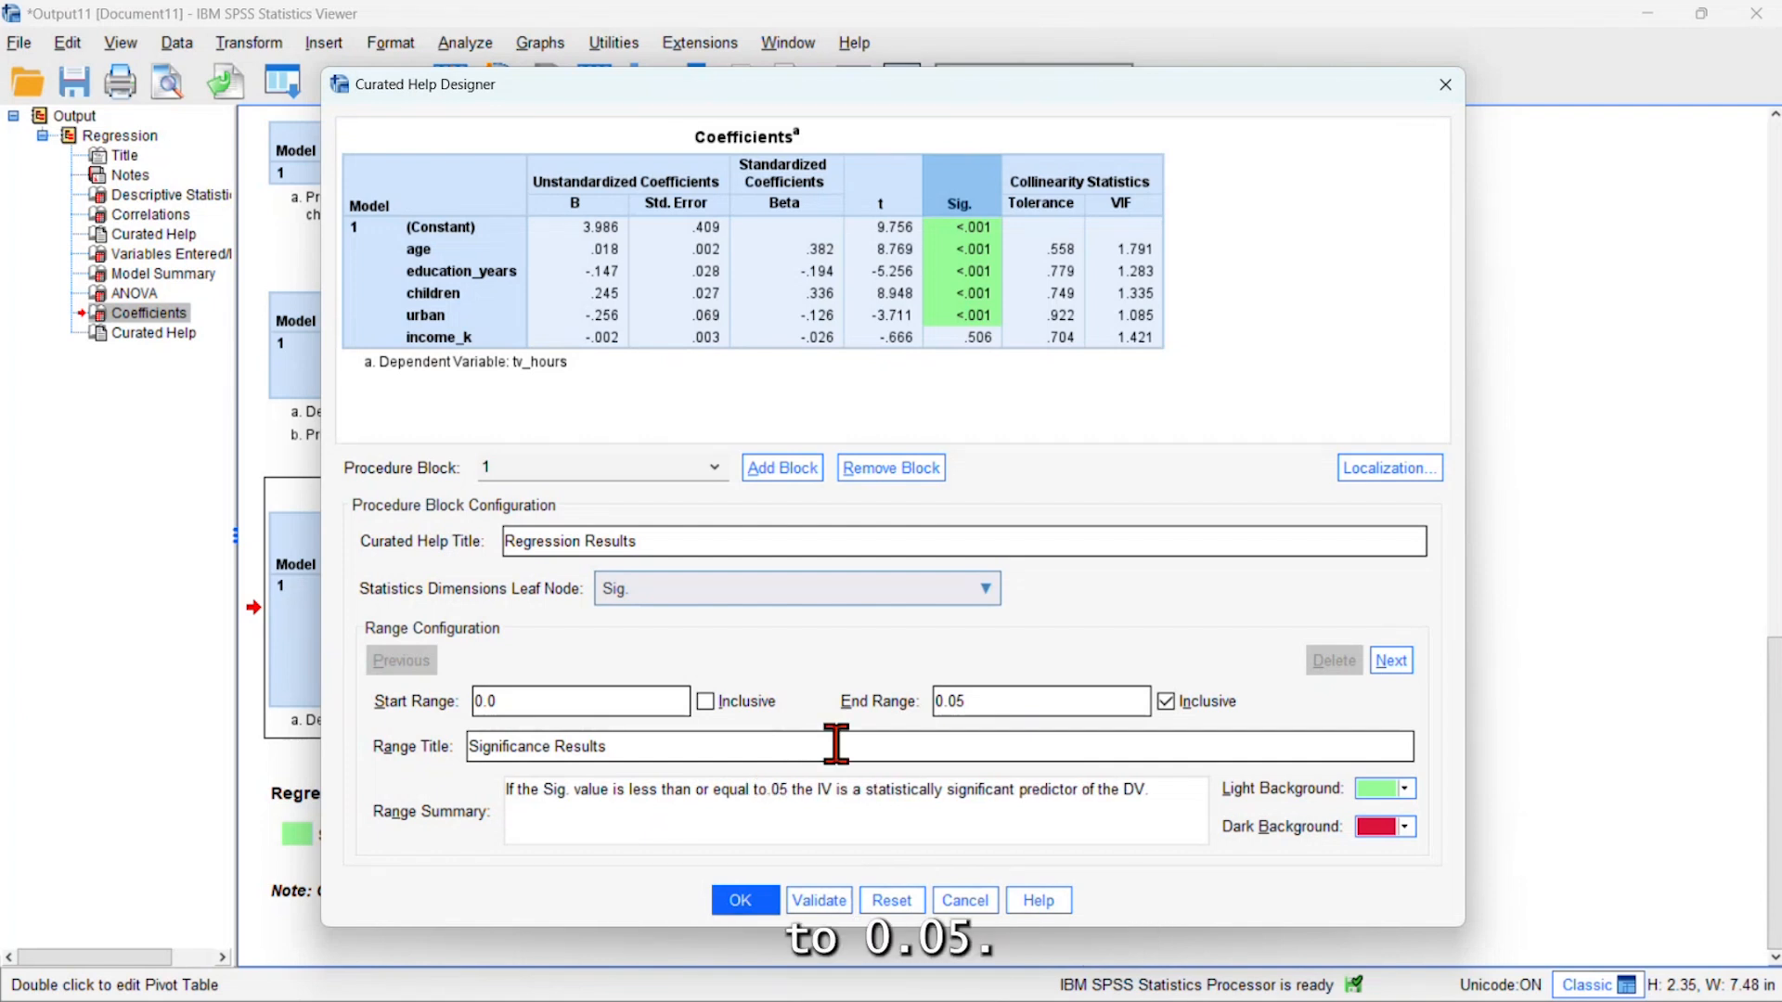
key("BackSpace")
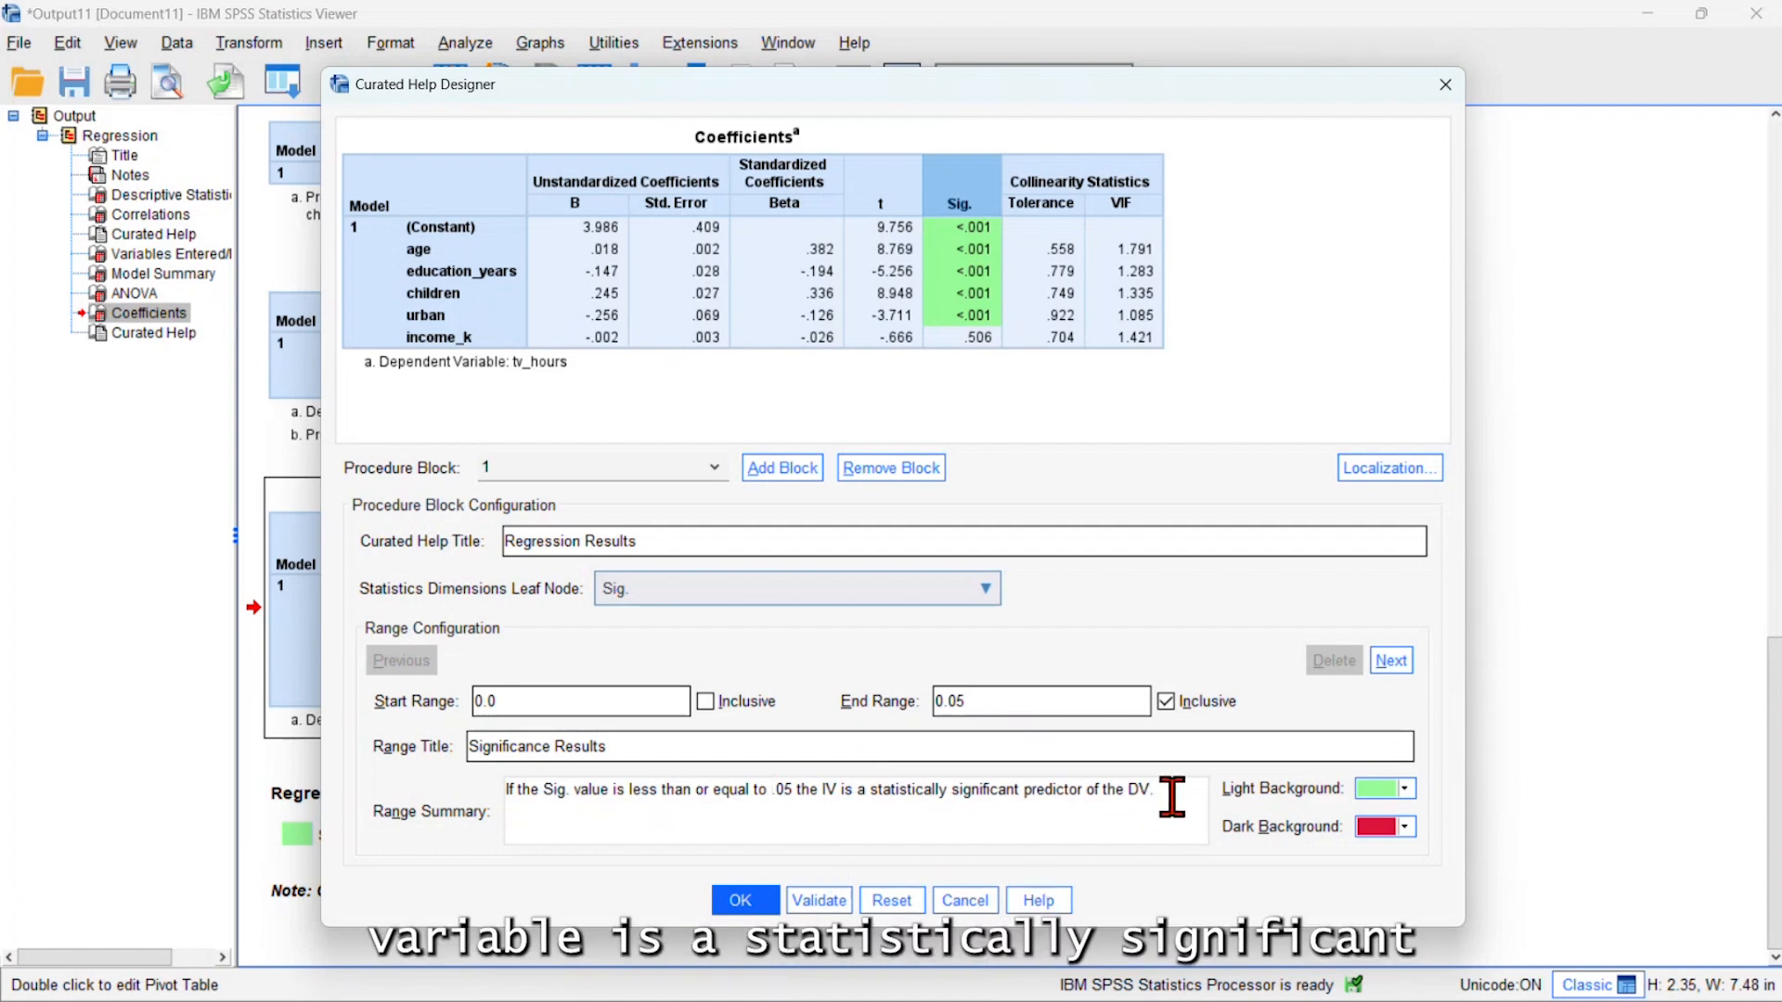
key("Delete")
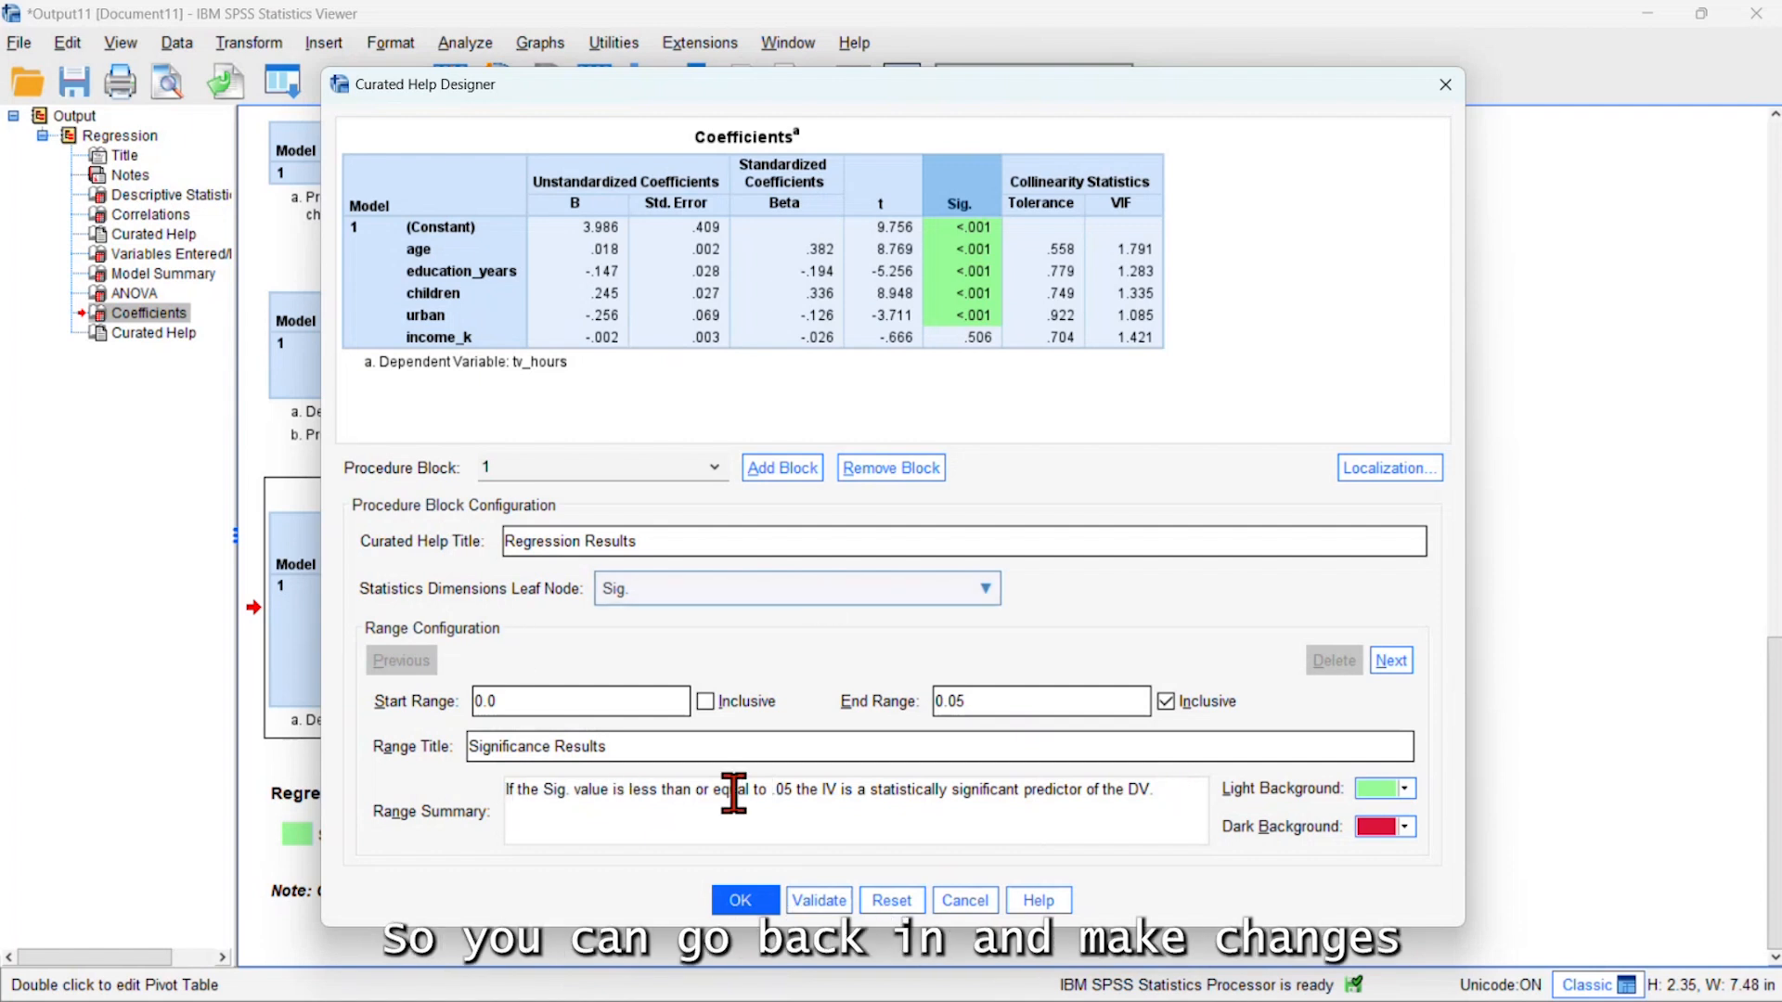
left_click(736, 900)
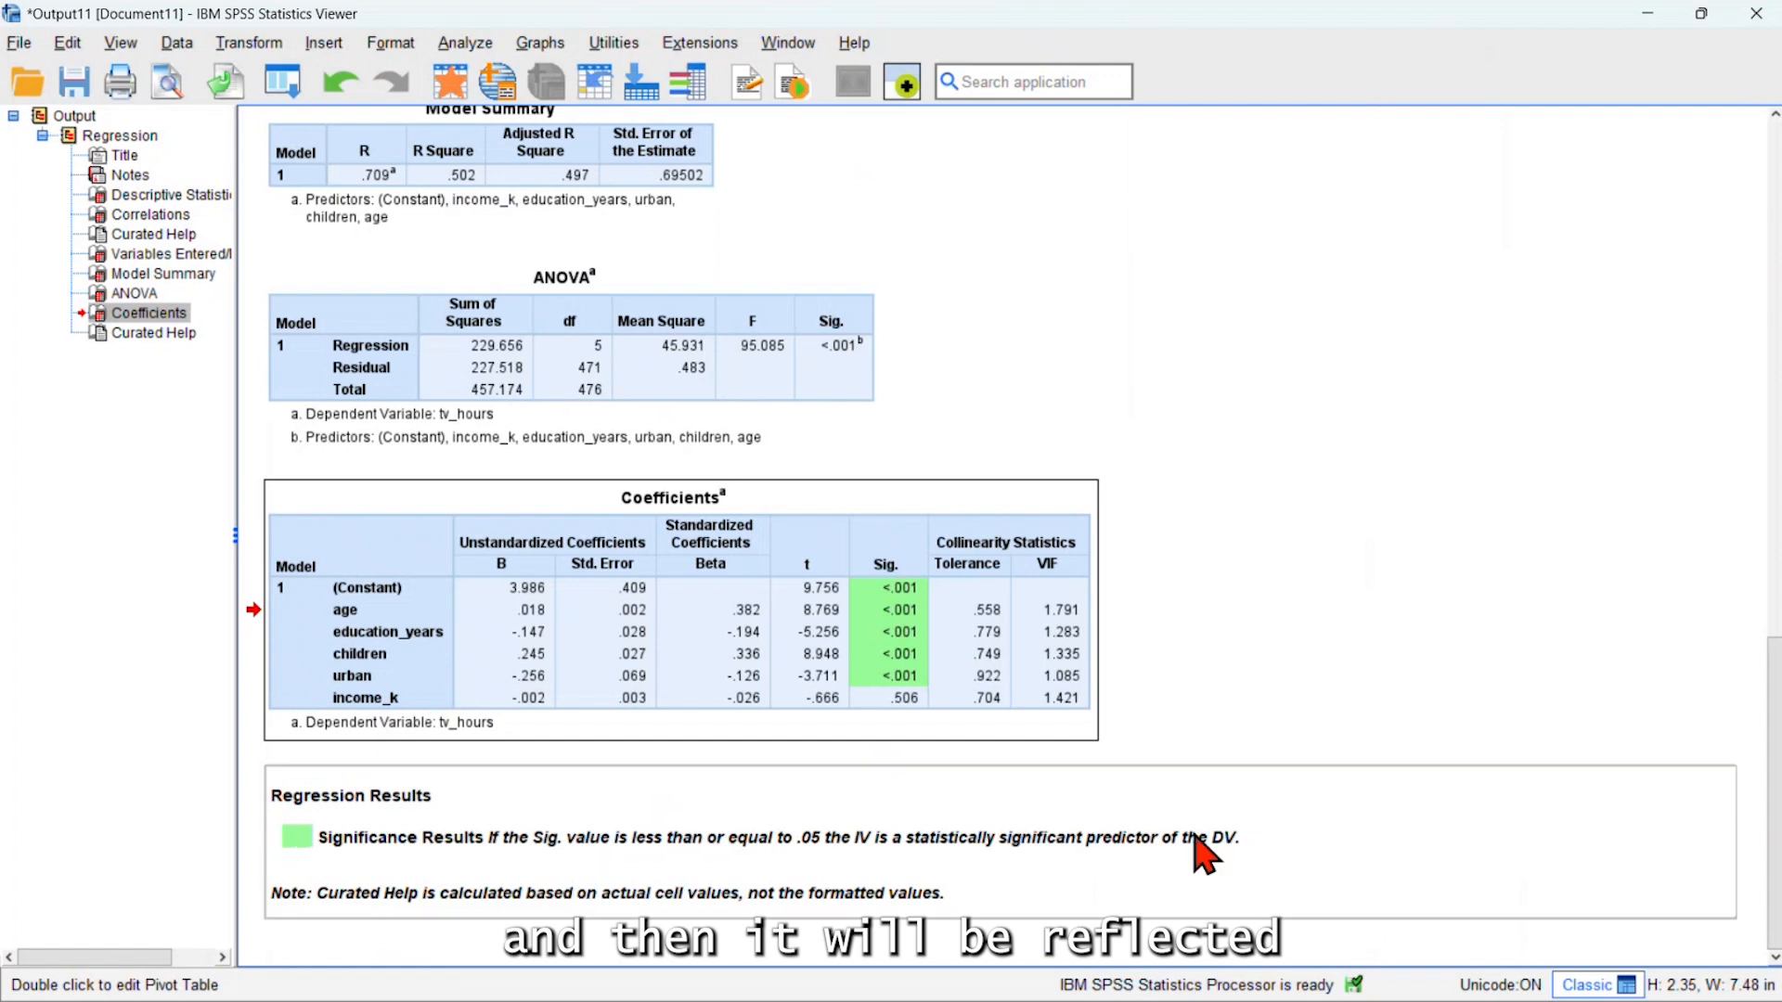
- Append "The focus is on the IVs less so on the constant." to the Coefficients table's curated help range summary and apply it
right_click(798, 658)
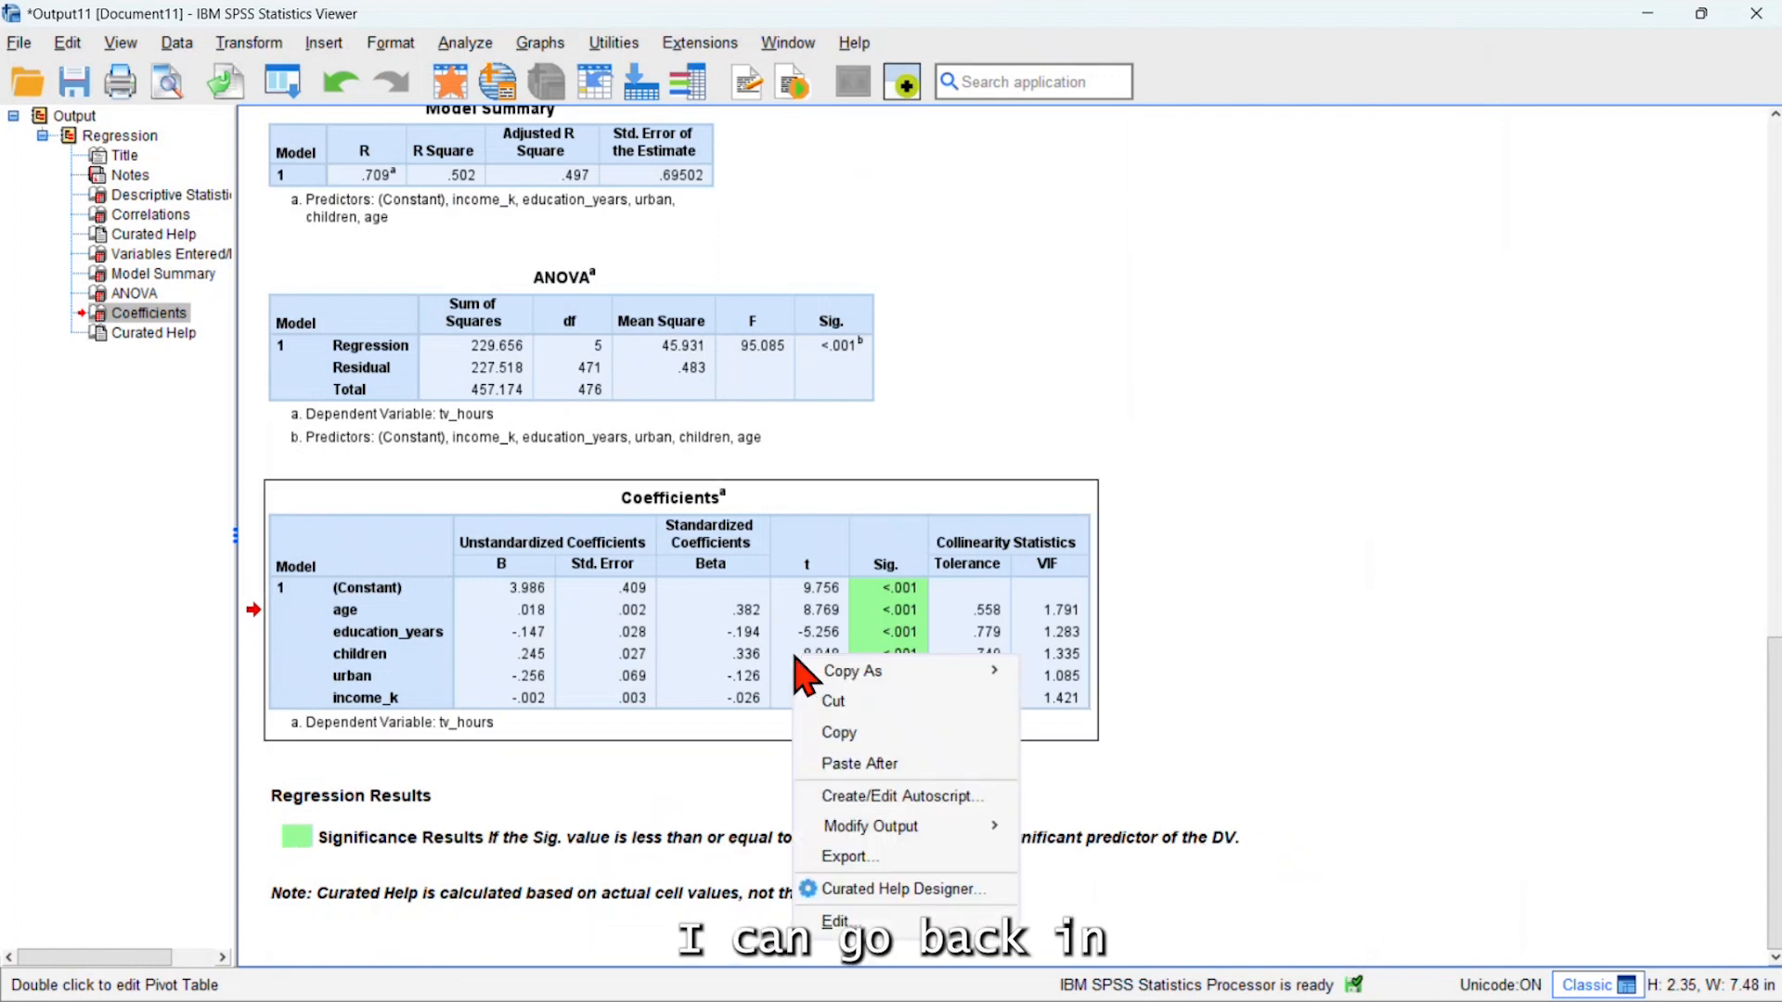
left_click(863, 891)
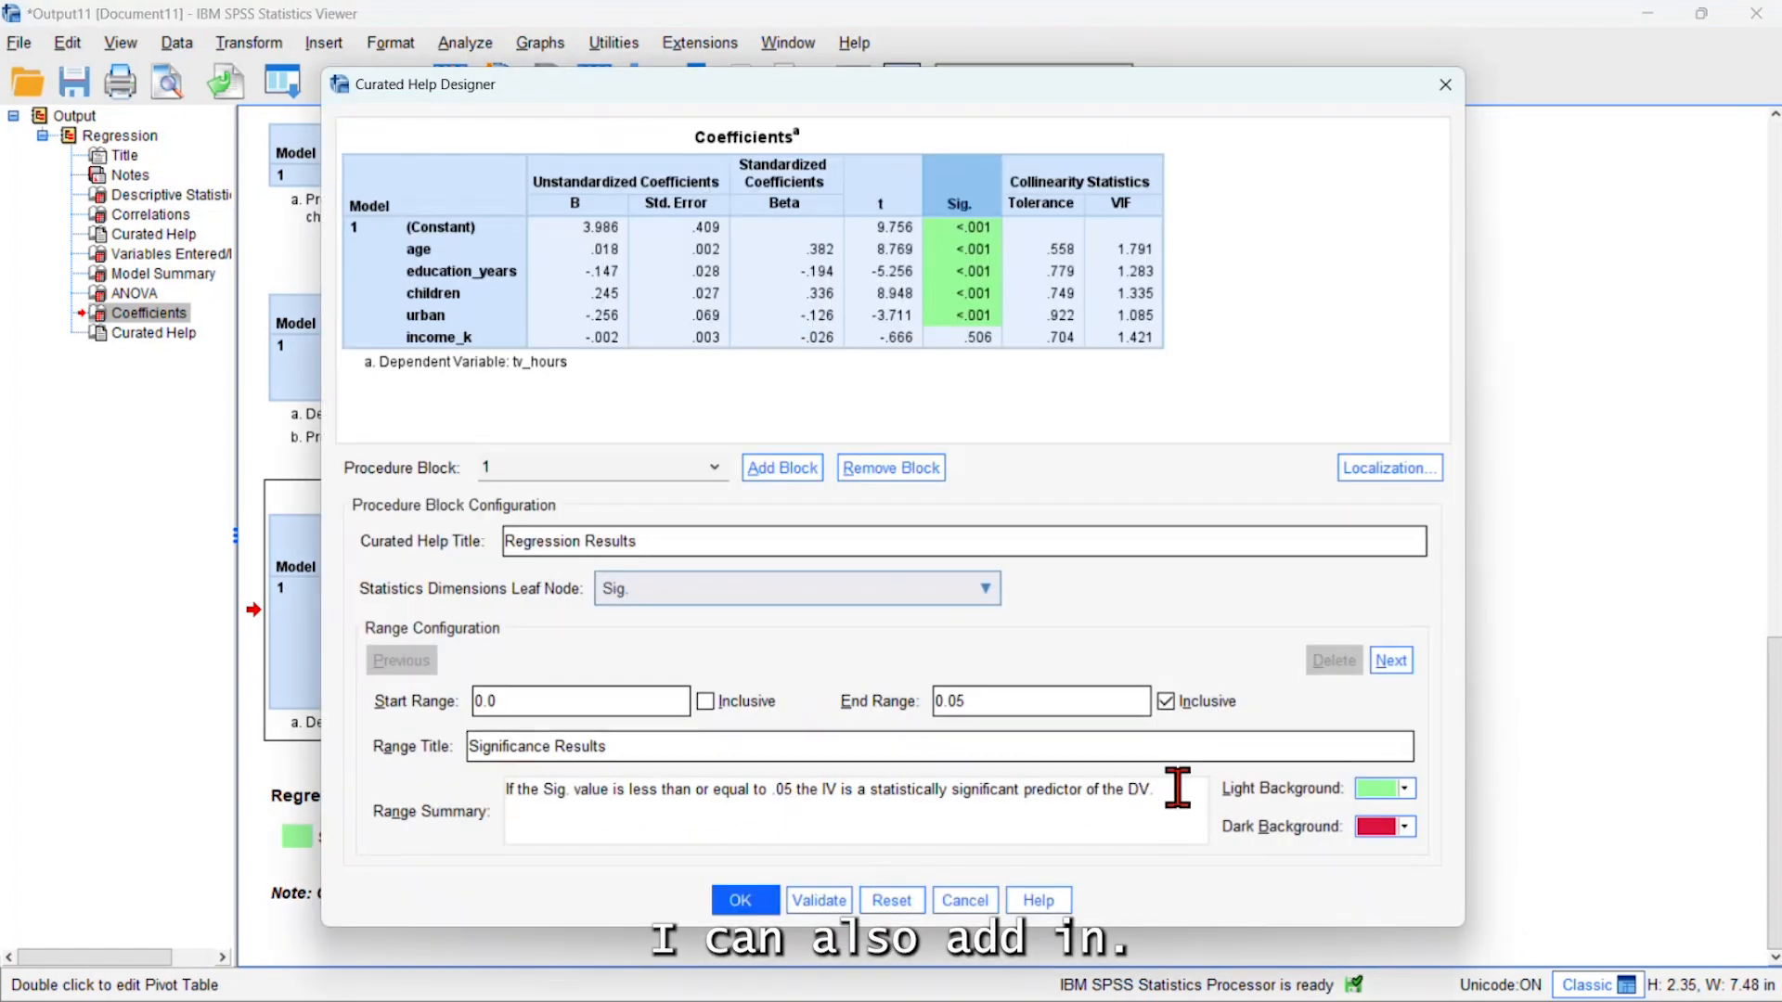
type("foc")
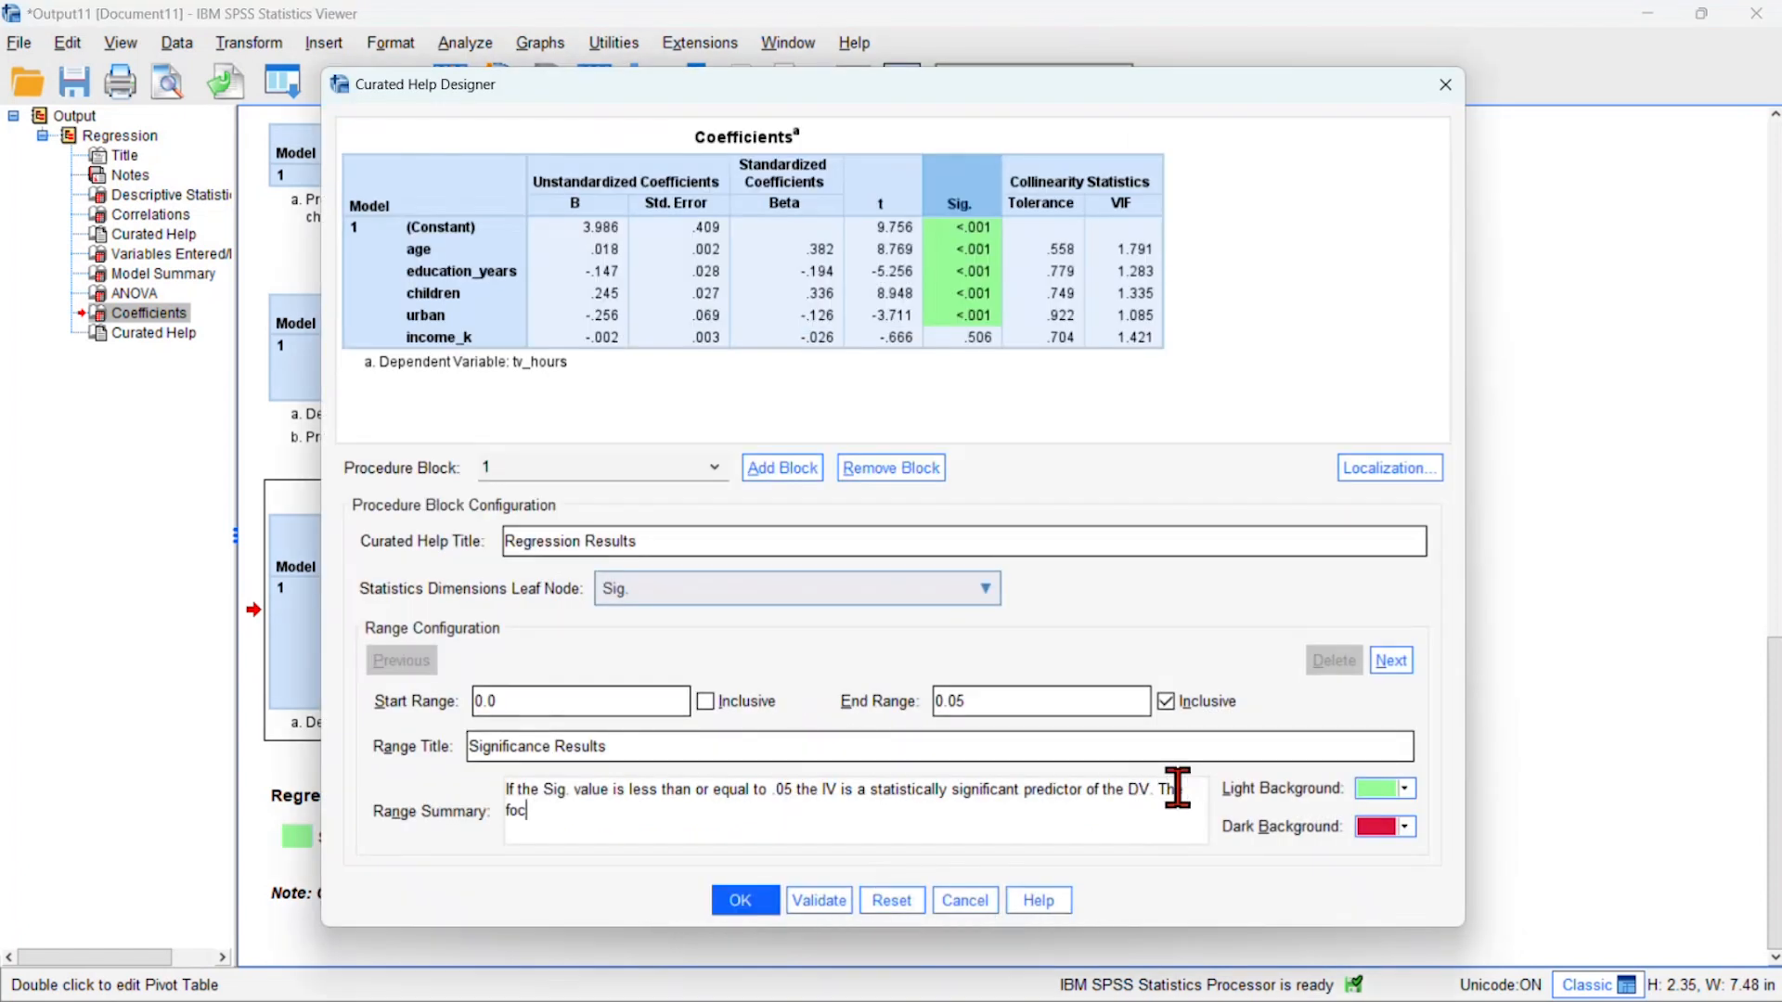
type("us is on the IVs less so on the")
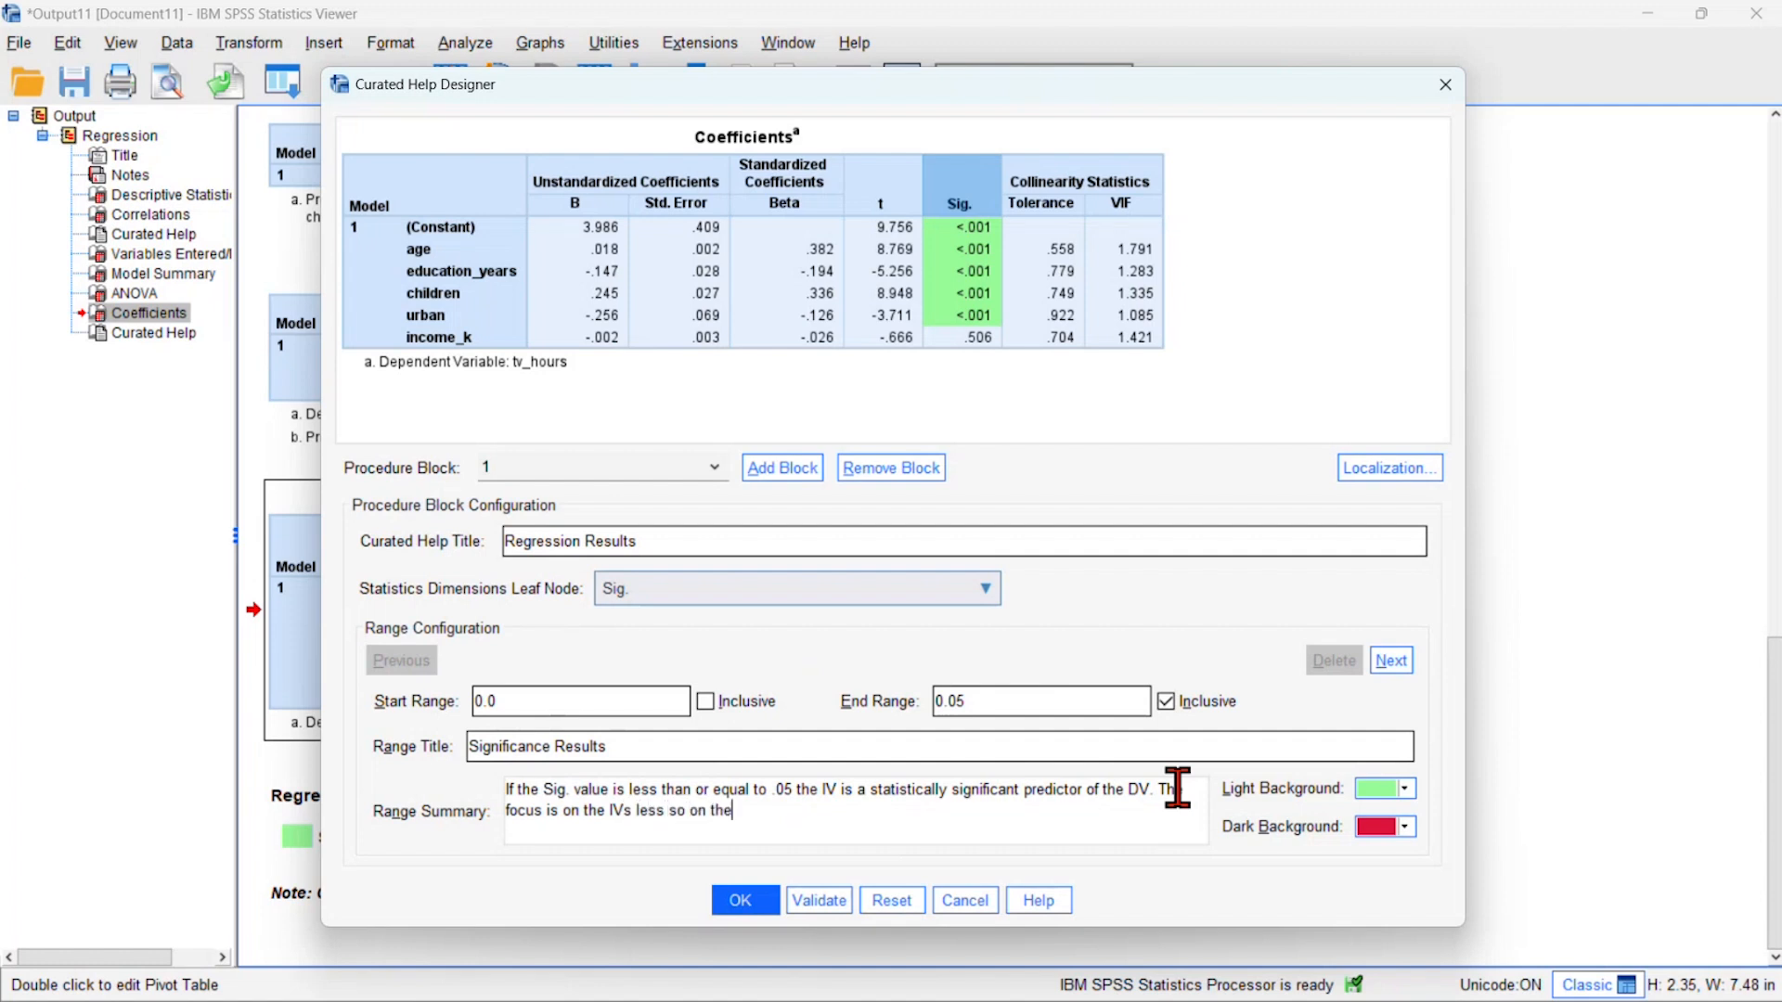
type(" constant.")
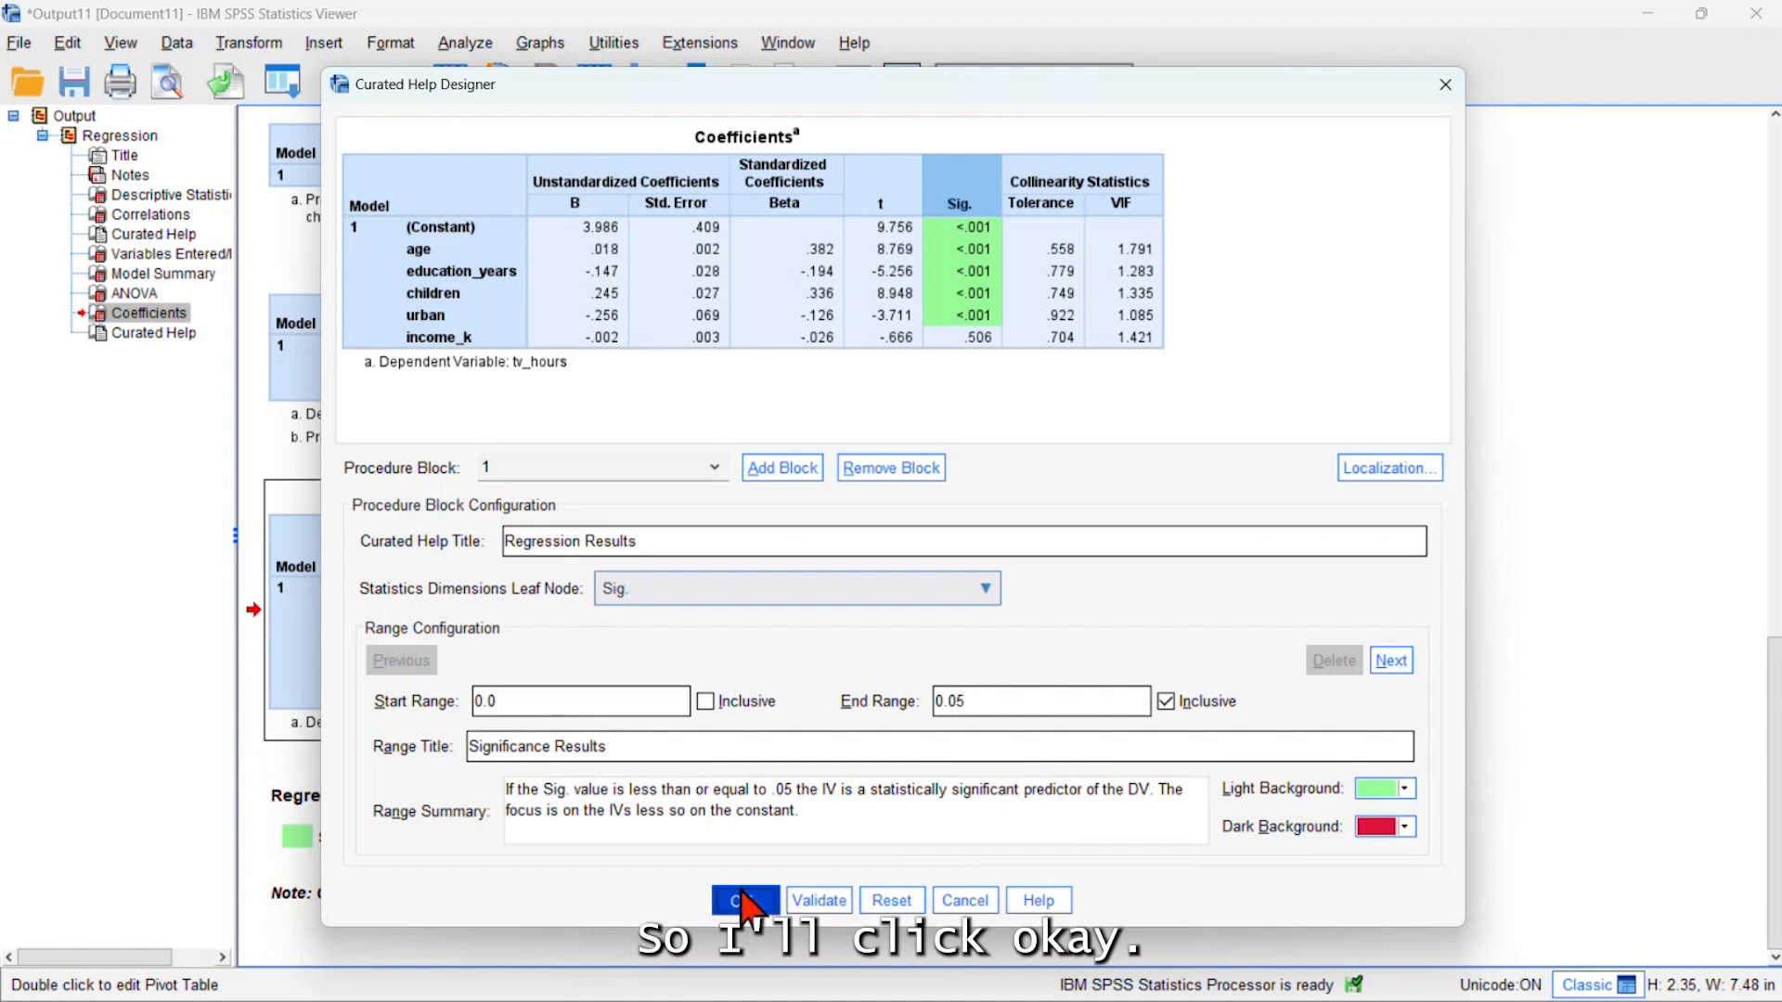
left_click(743, 900)
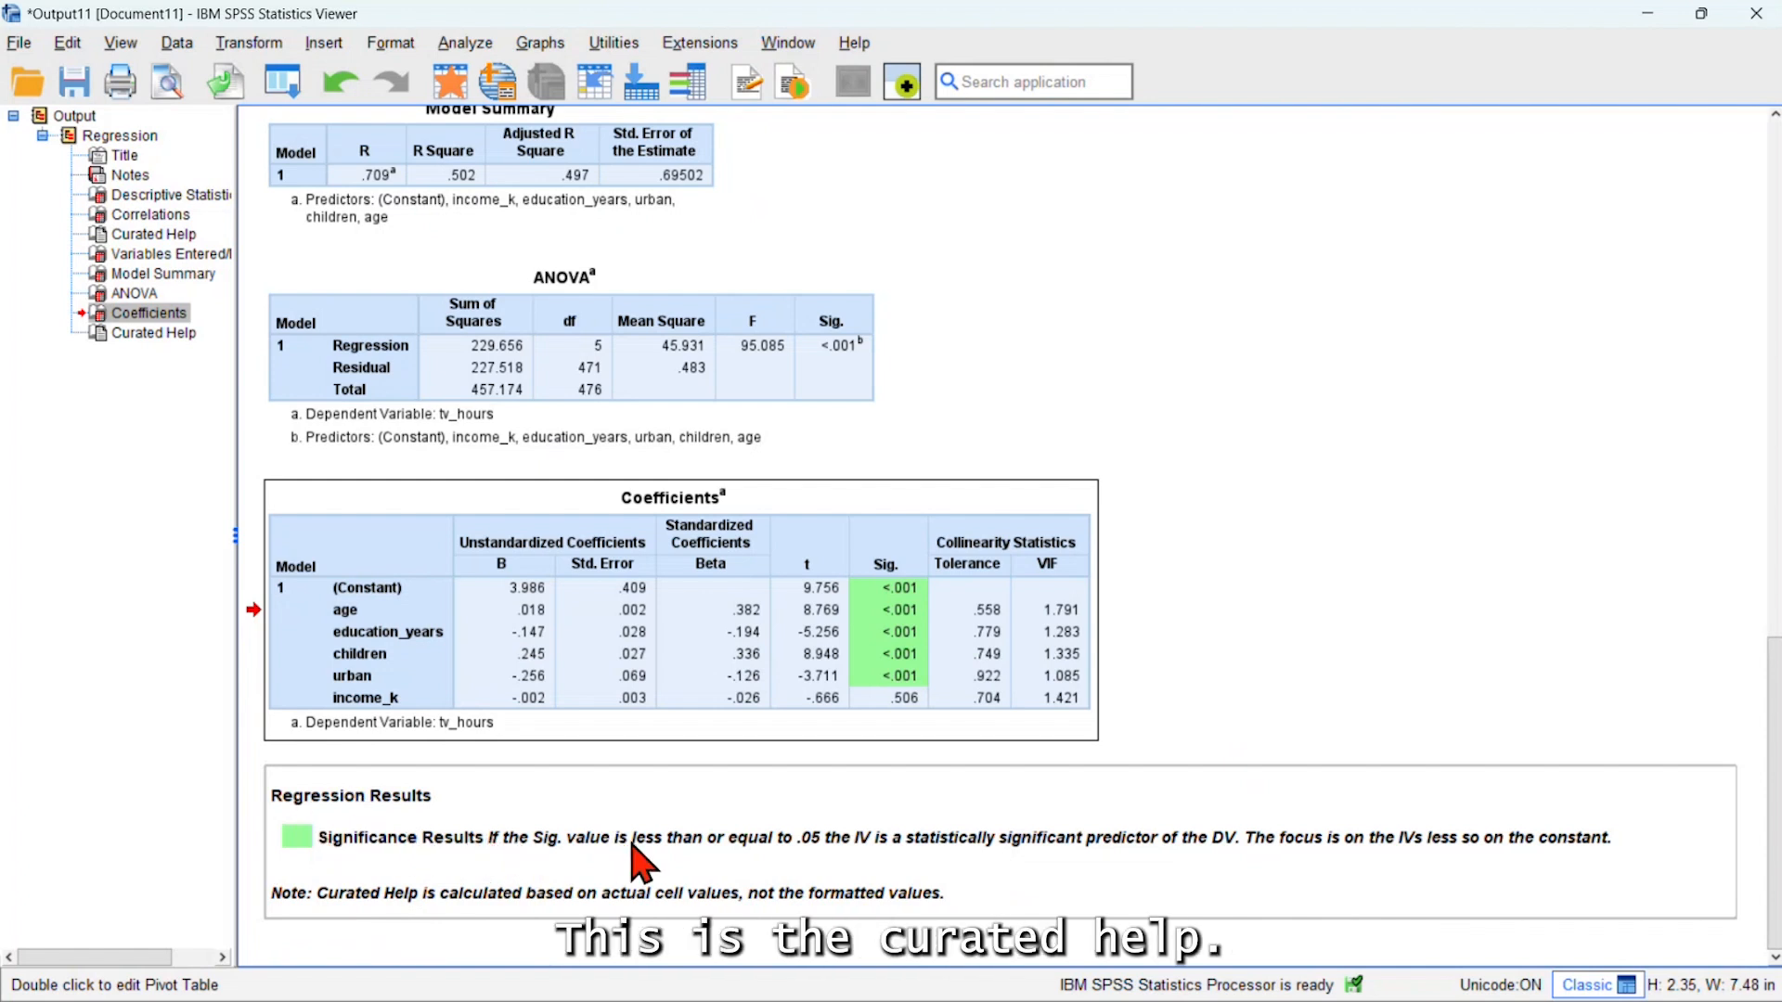
- Add a second procedure block to the Coefficients table's curated help, titled "Collinearity" and targeting the VIF statistic
right_click(711, 687)
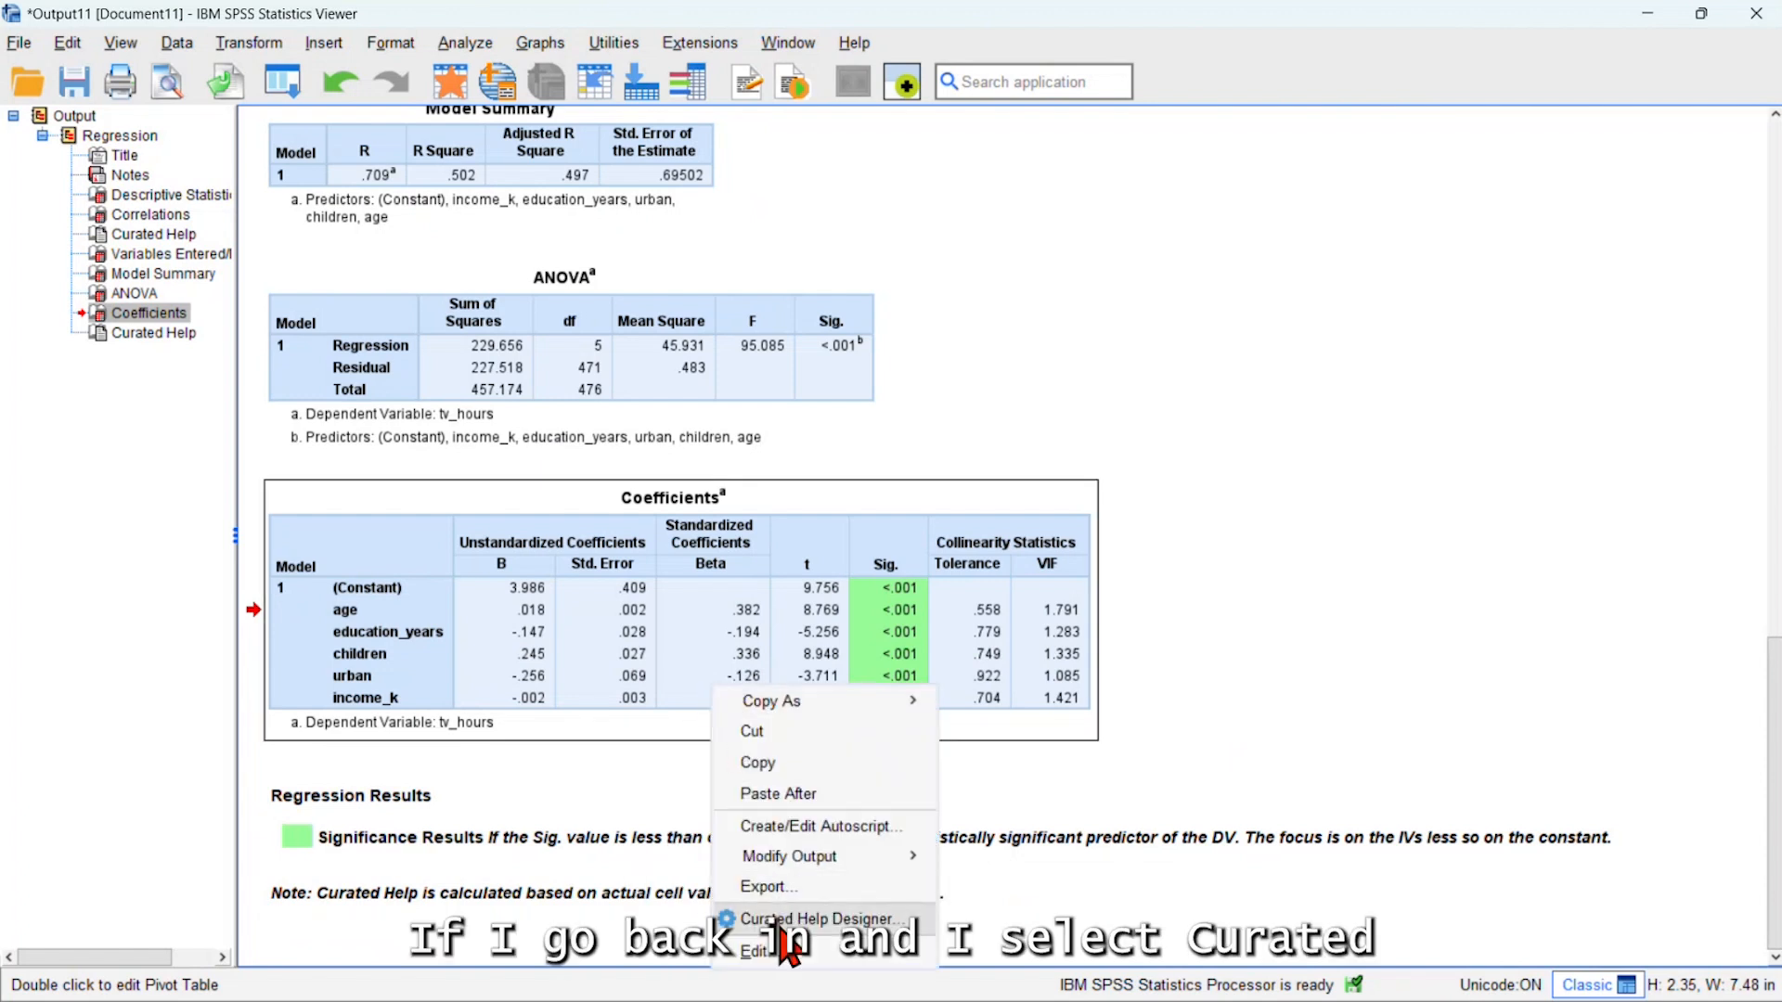
left_click(785, 924)
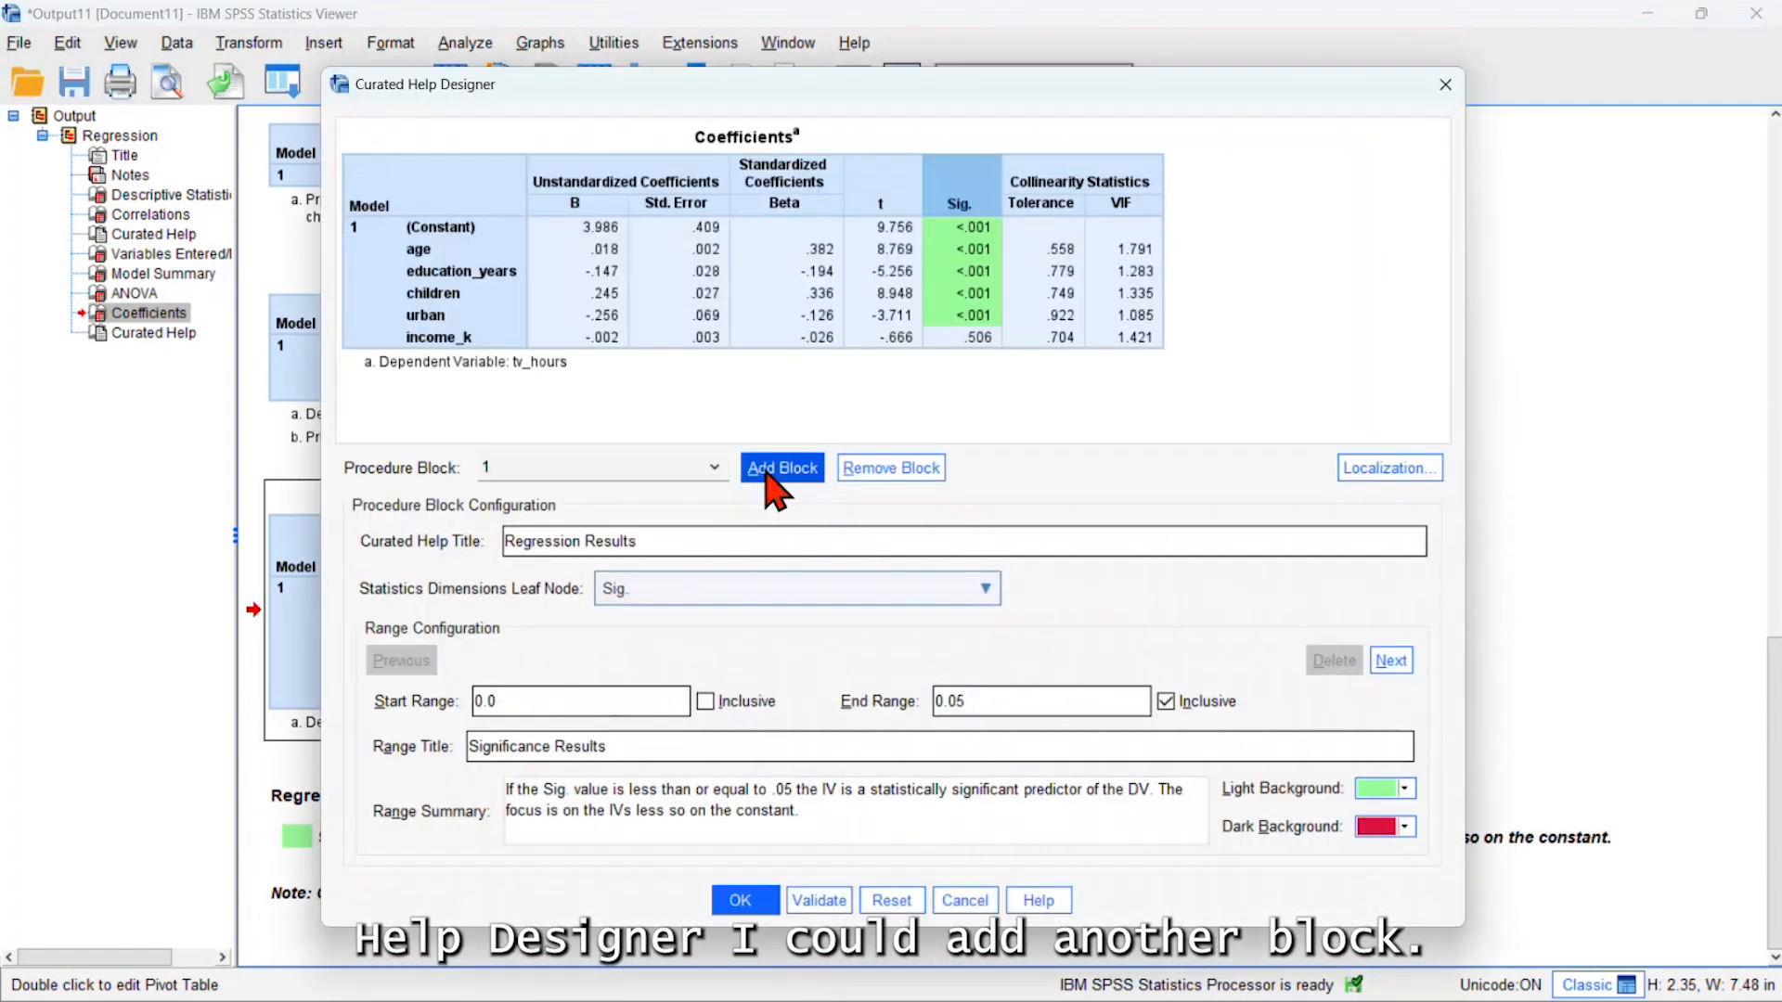
left_click(772, 475)
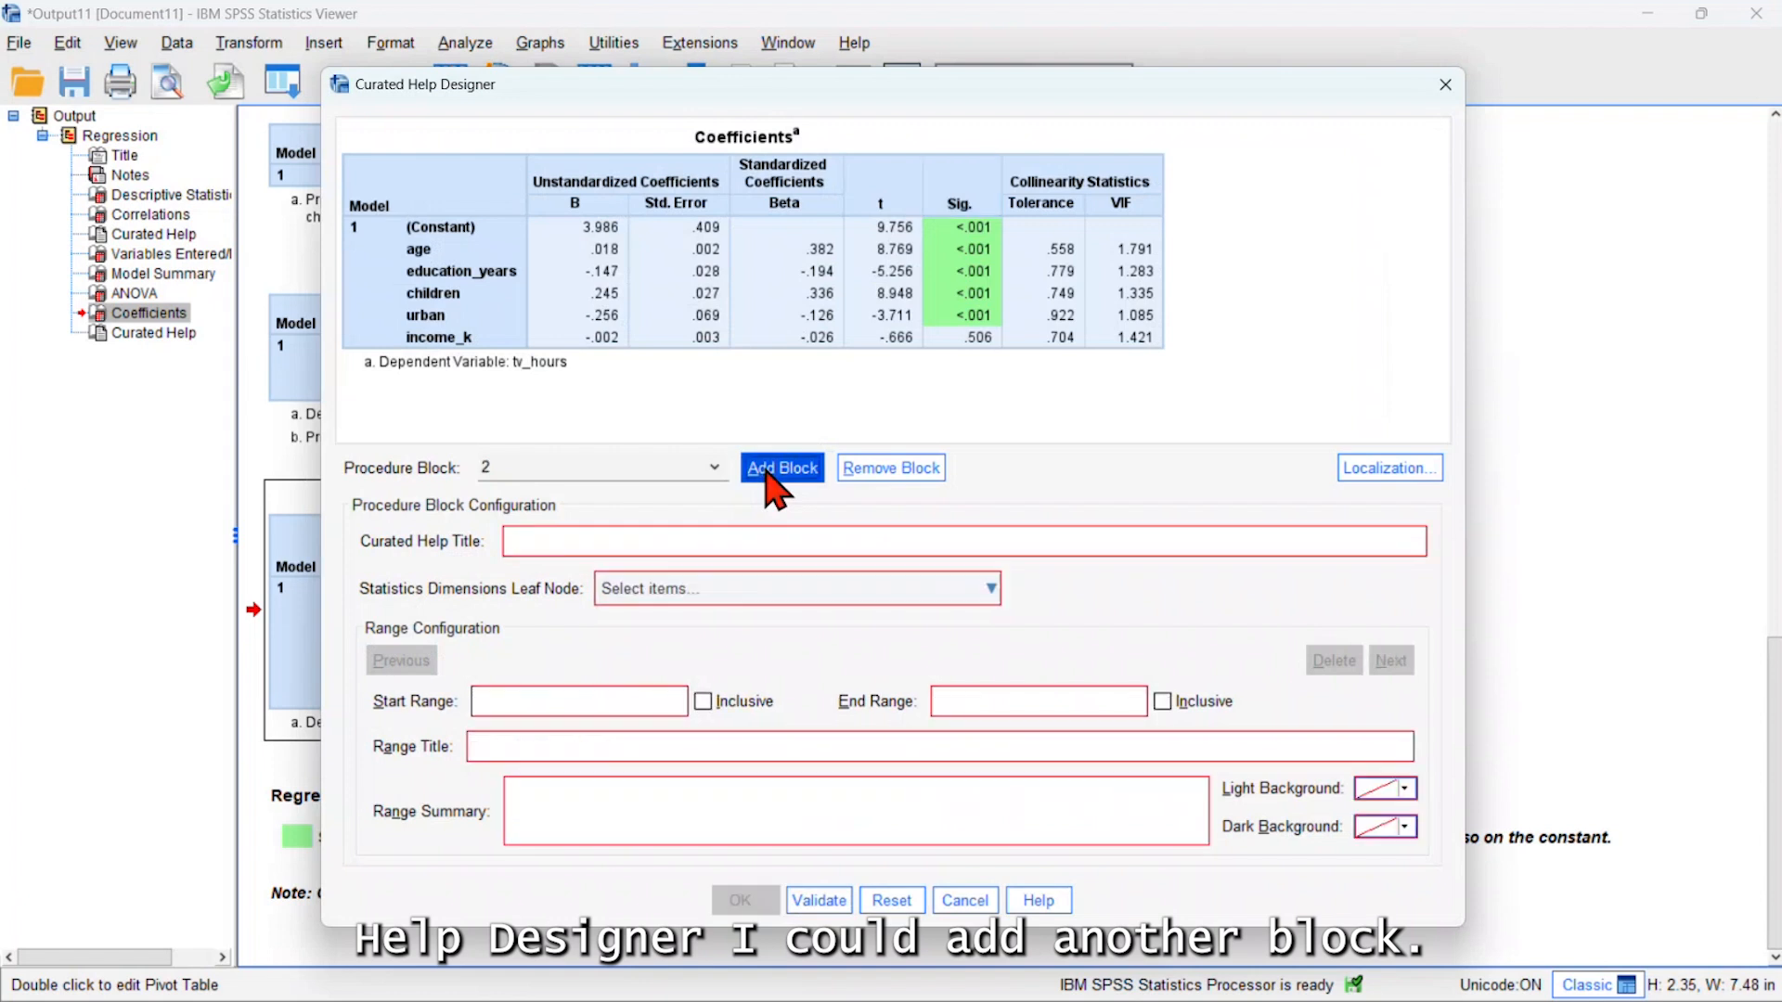
left_click(663, 543)
type("Collinearity")
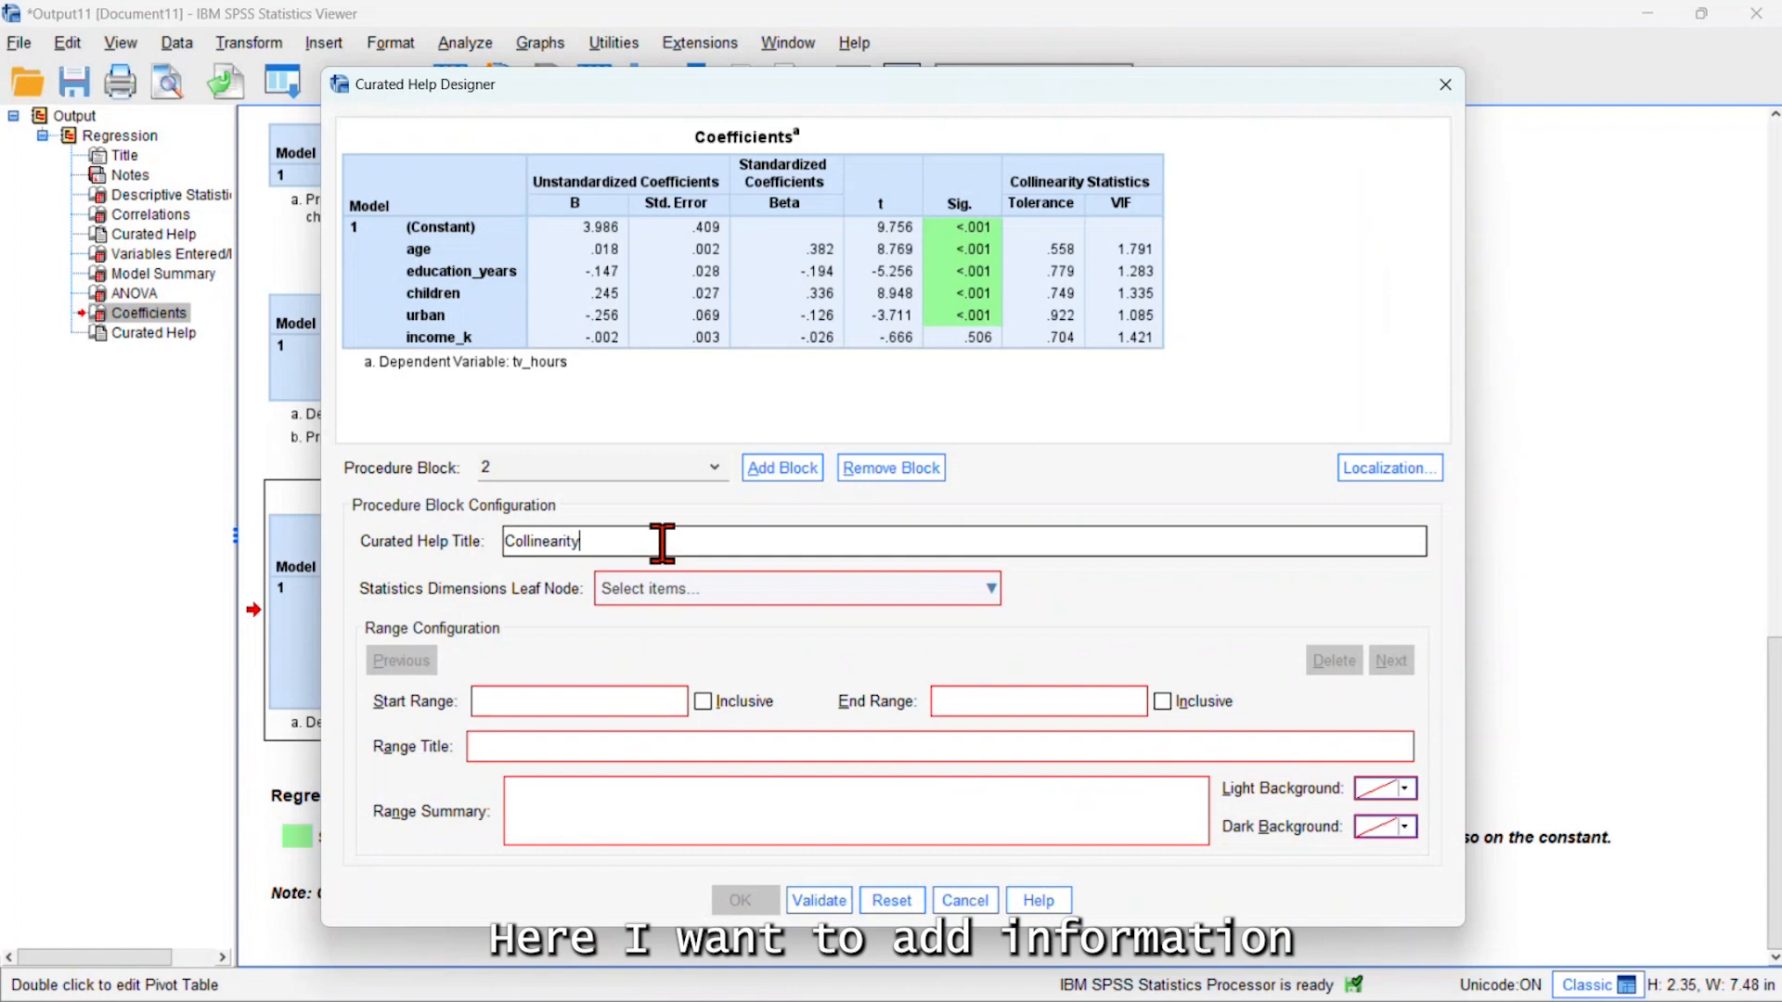
left_click(989, 588)
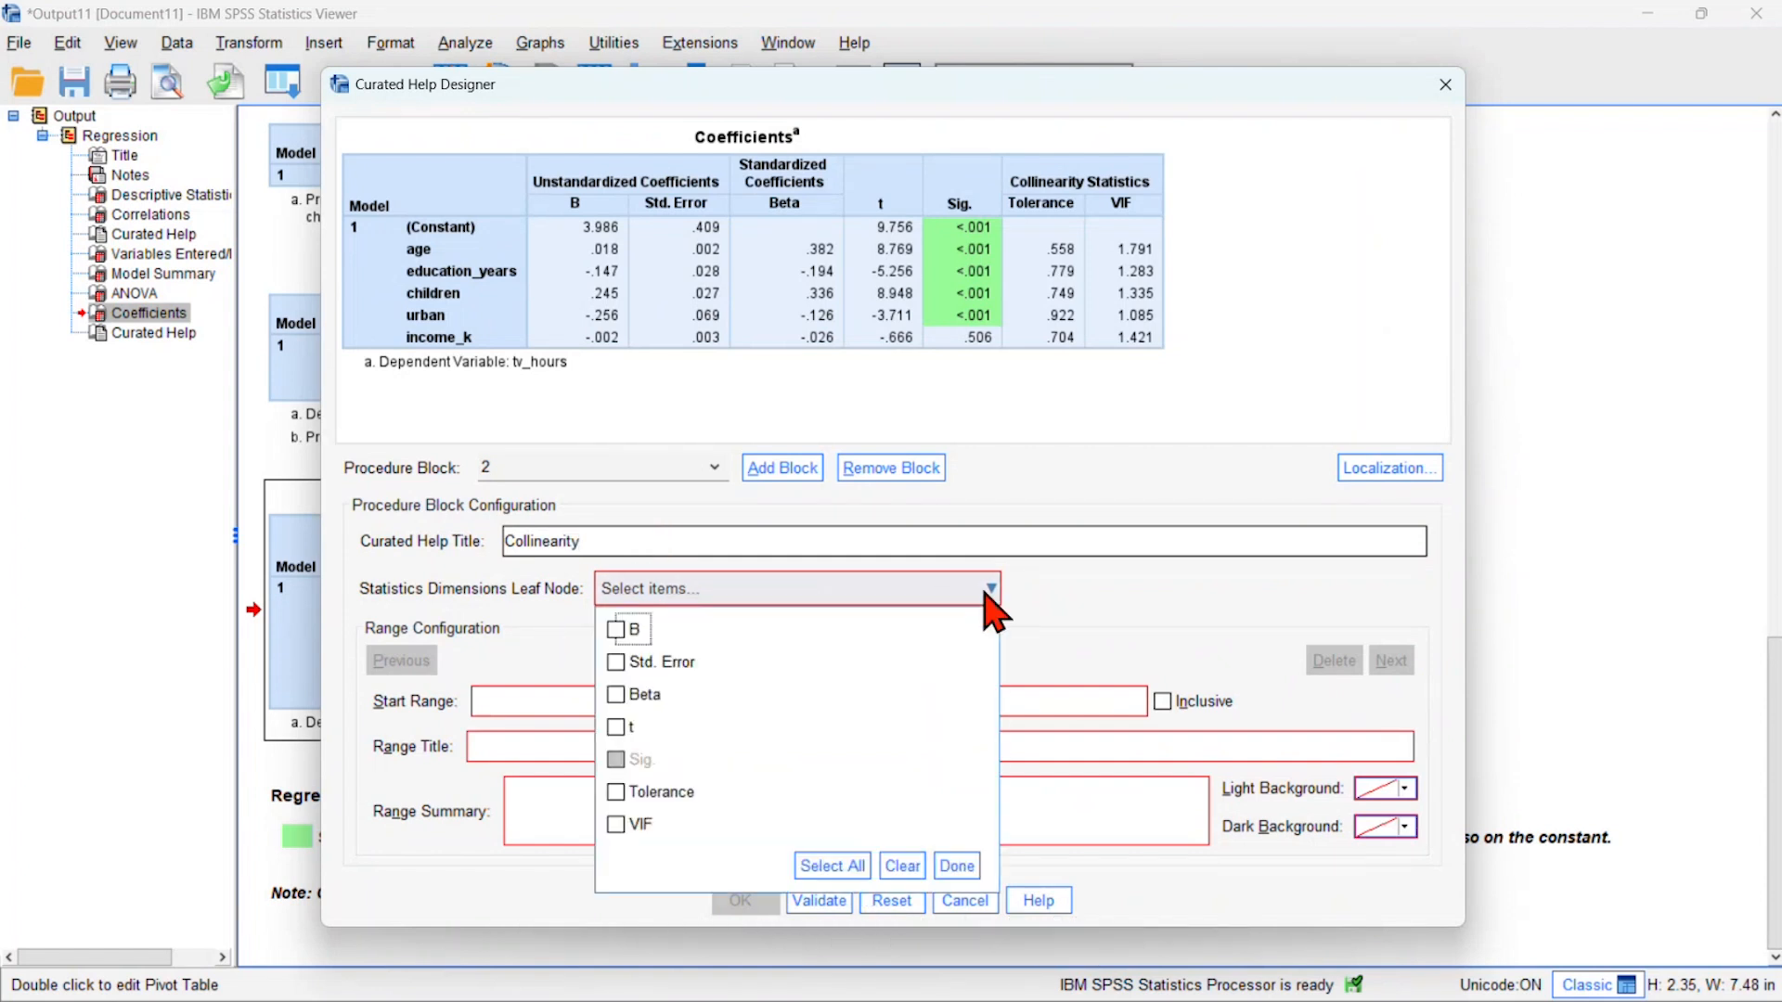
left_click(636, 824)
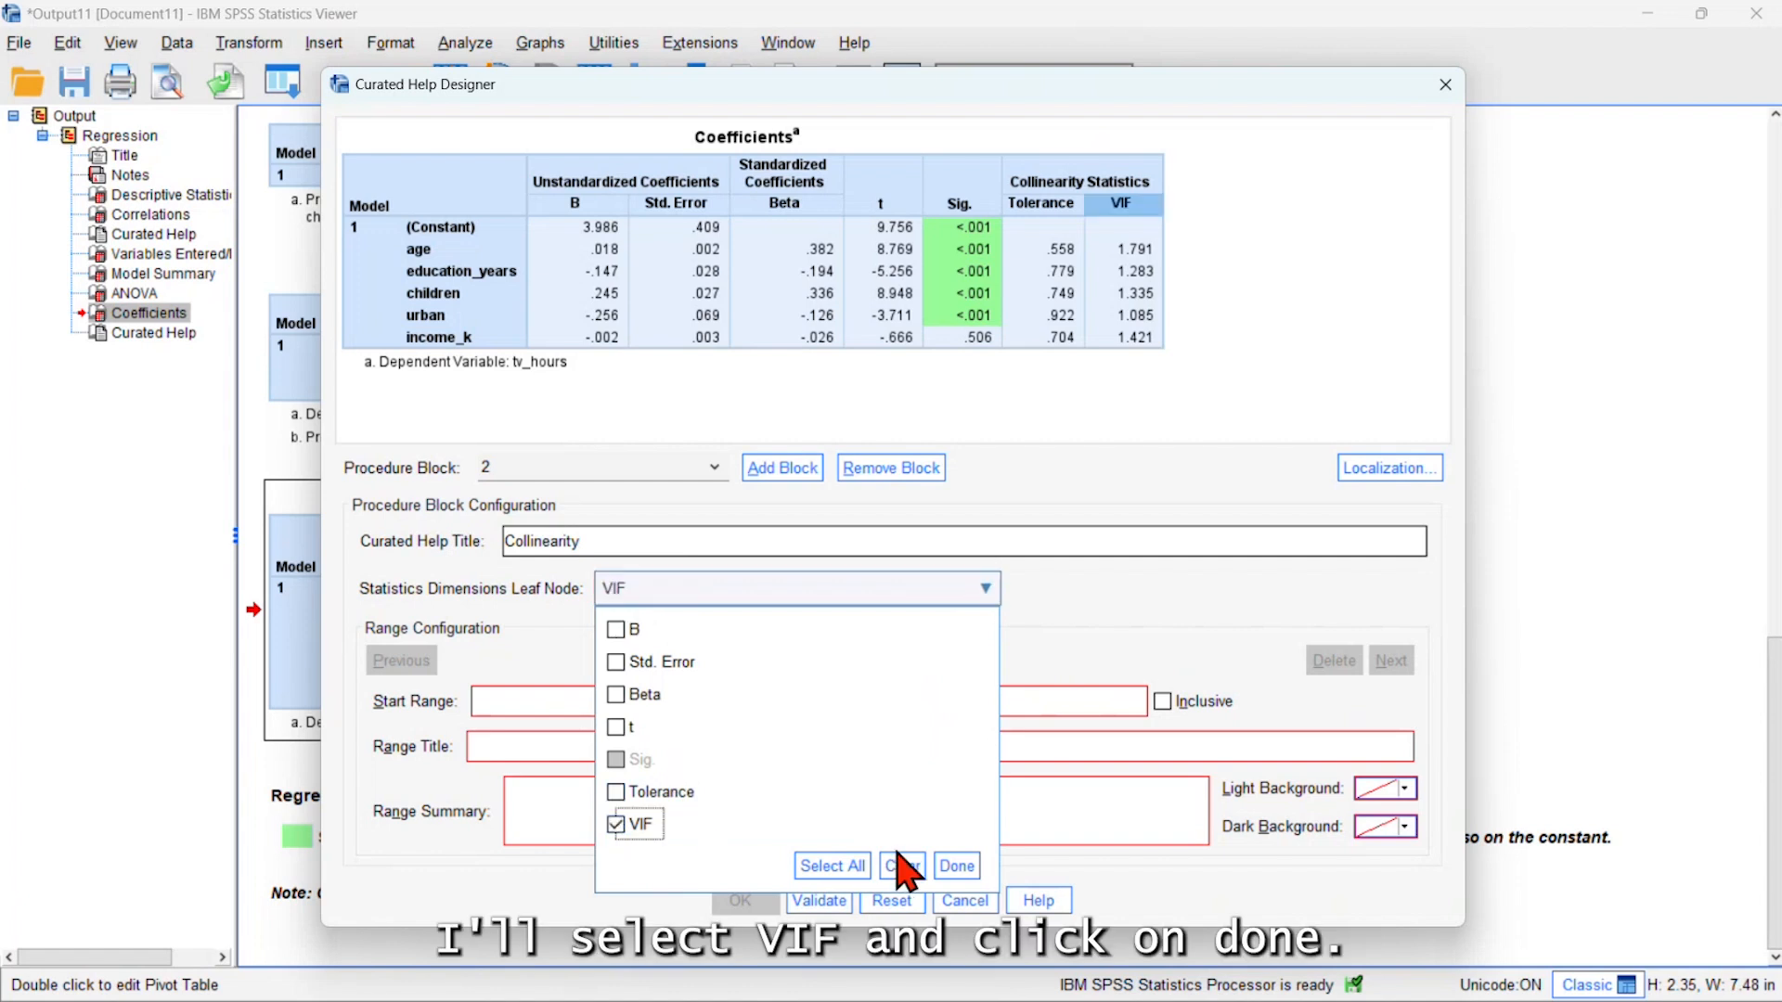
left_click(949, 867)
- Set the Collinearity block's range to start at 1 and end at 5, with the end value inclusive
left_click(570, 702)
type("1")
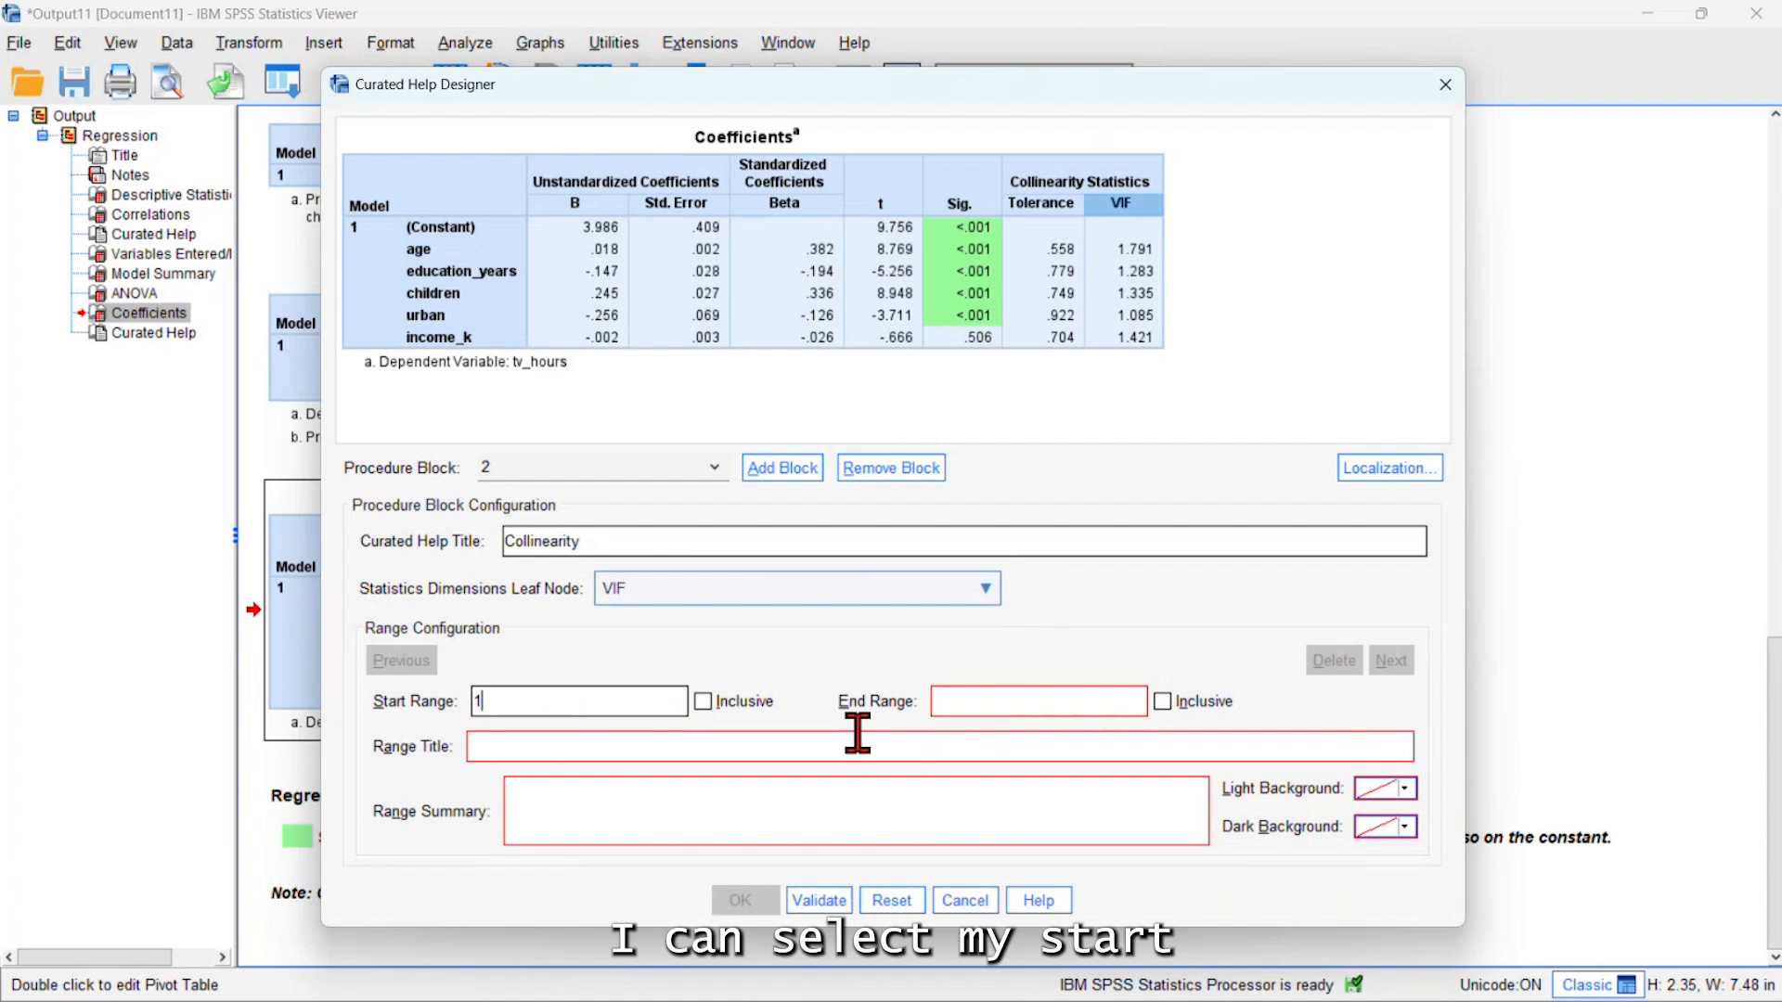
left_click(971, 694)
type("5")
left_click(1171, 704)
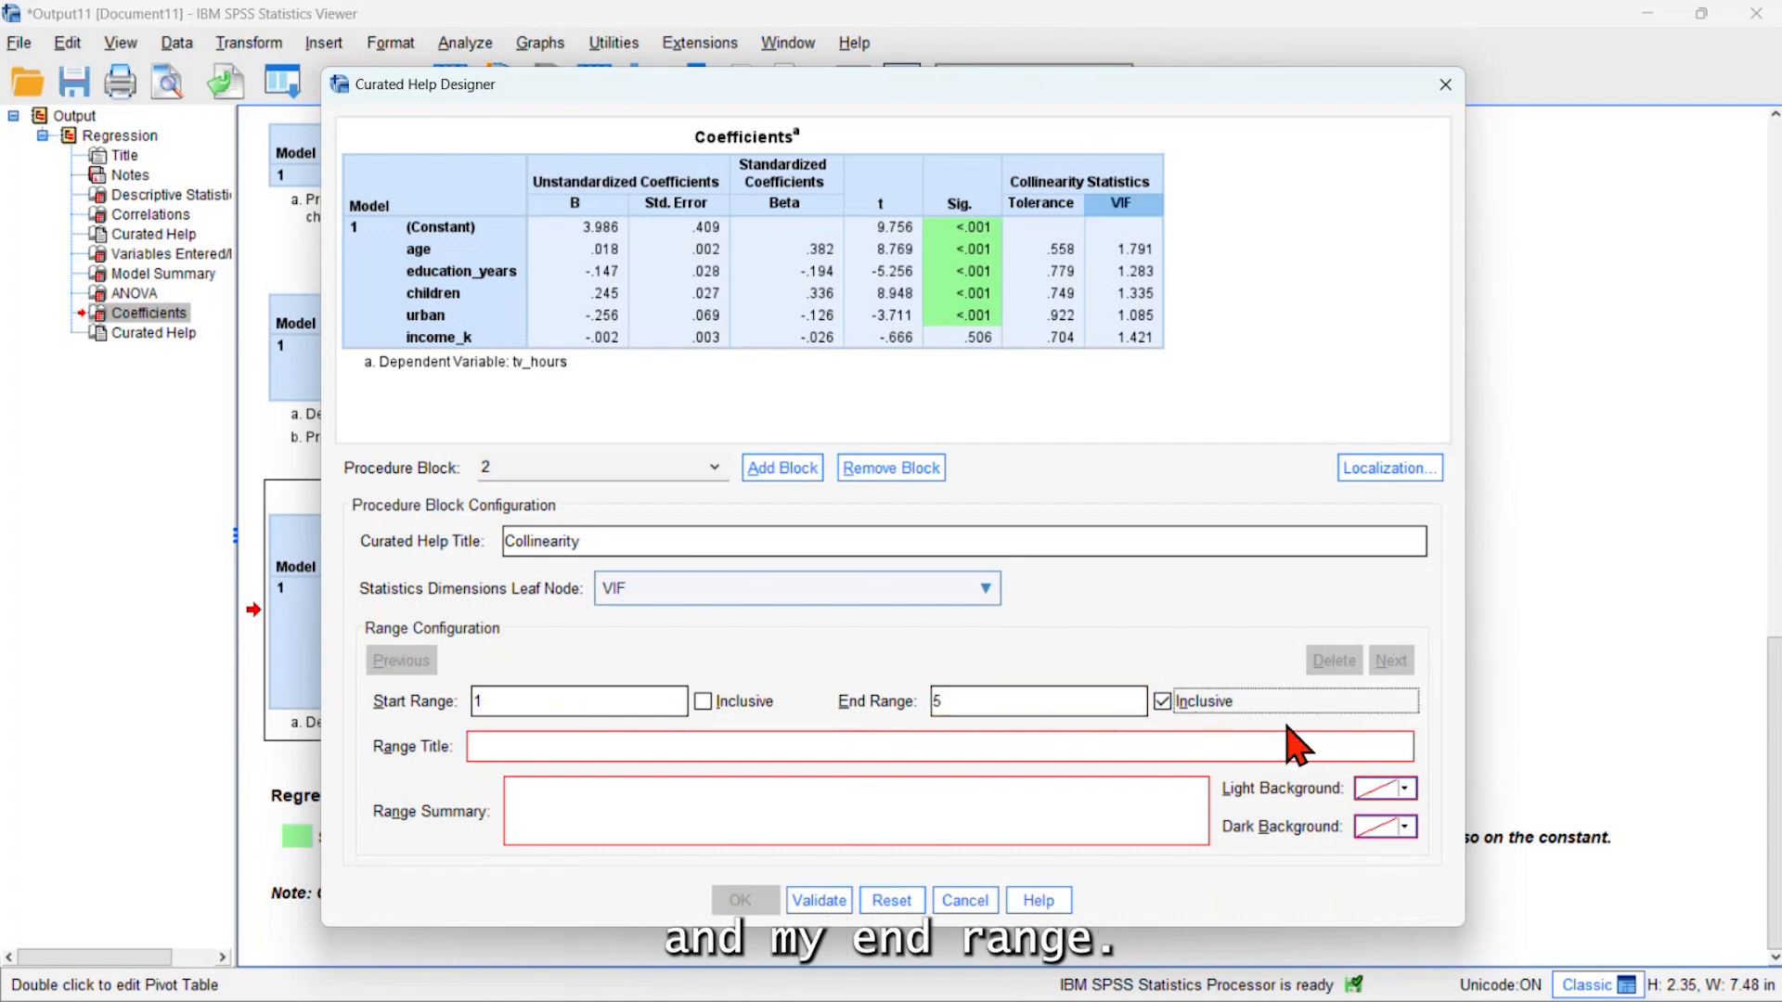
- Title the range "VIF Checks" and enter the summary "If VIF is greater than 5 - stop and check correlations between IVs."
left_click(997, 748)
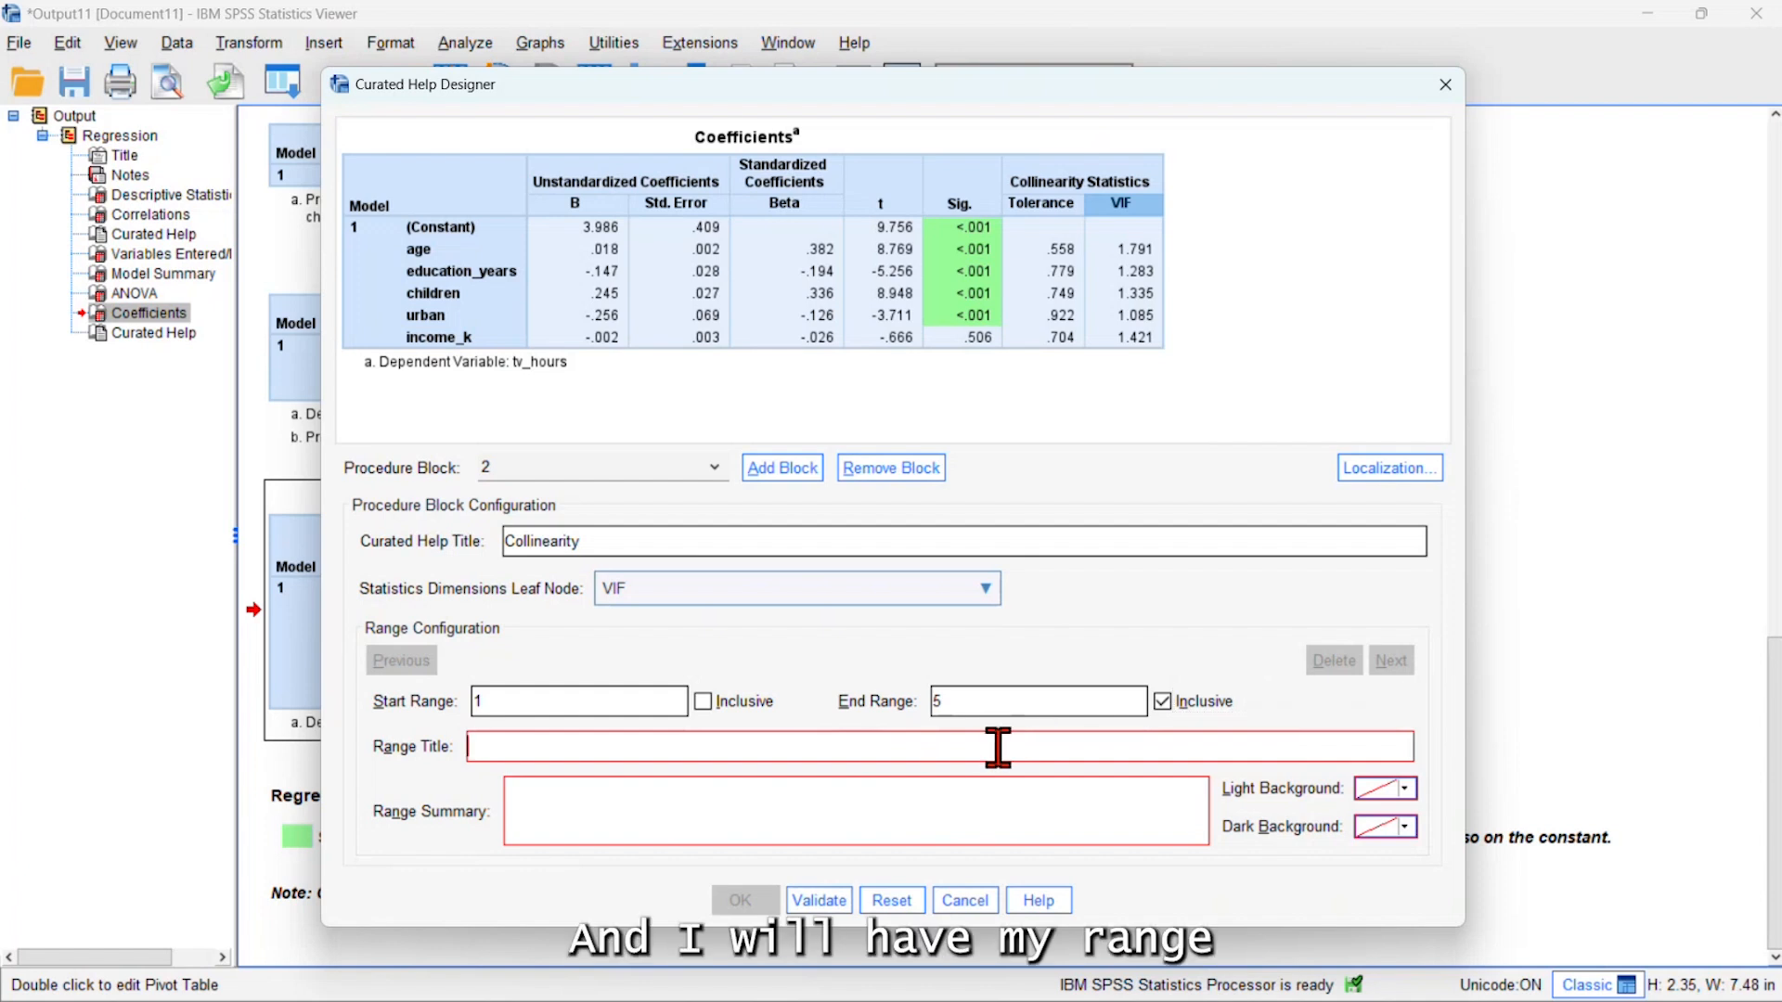
type("VIF check")
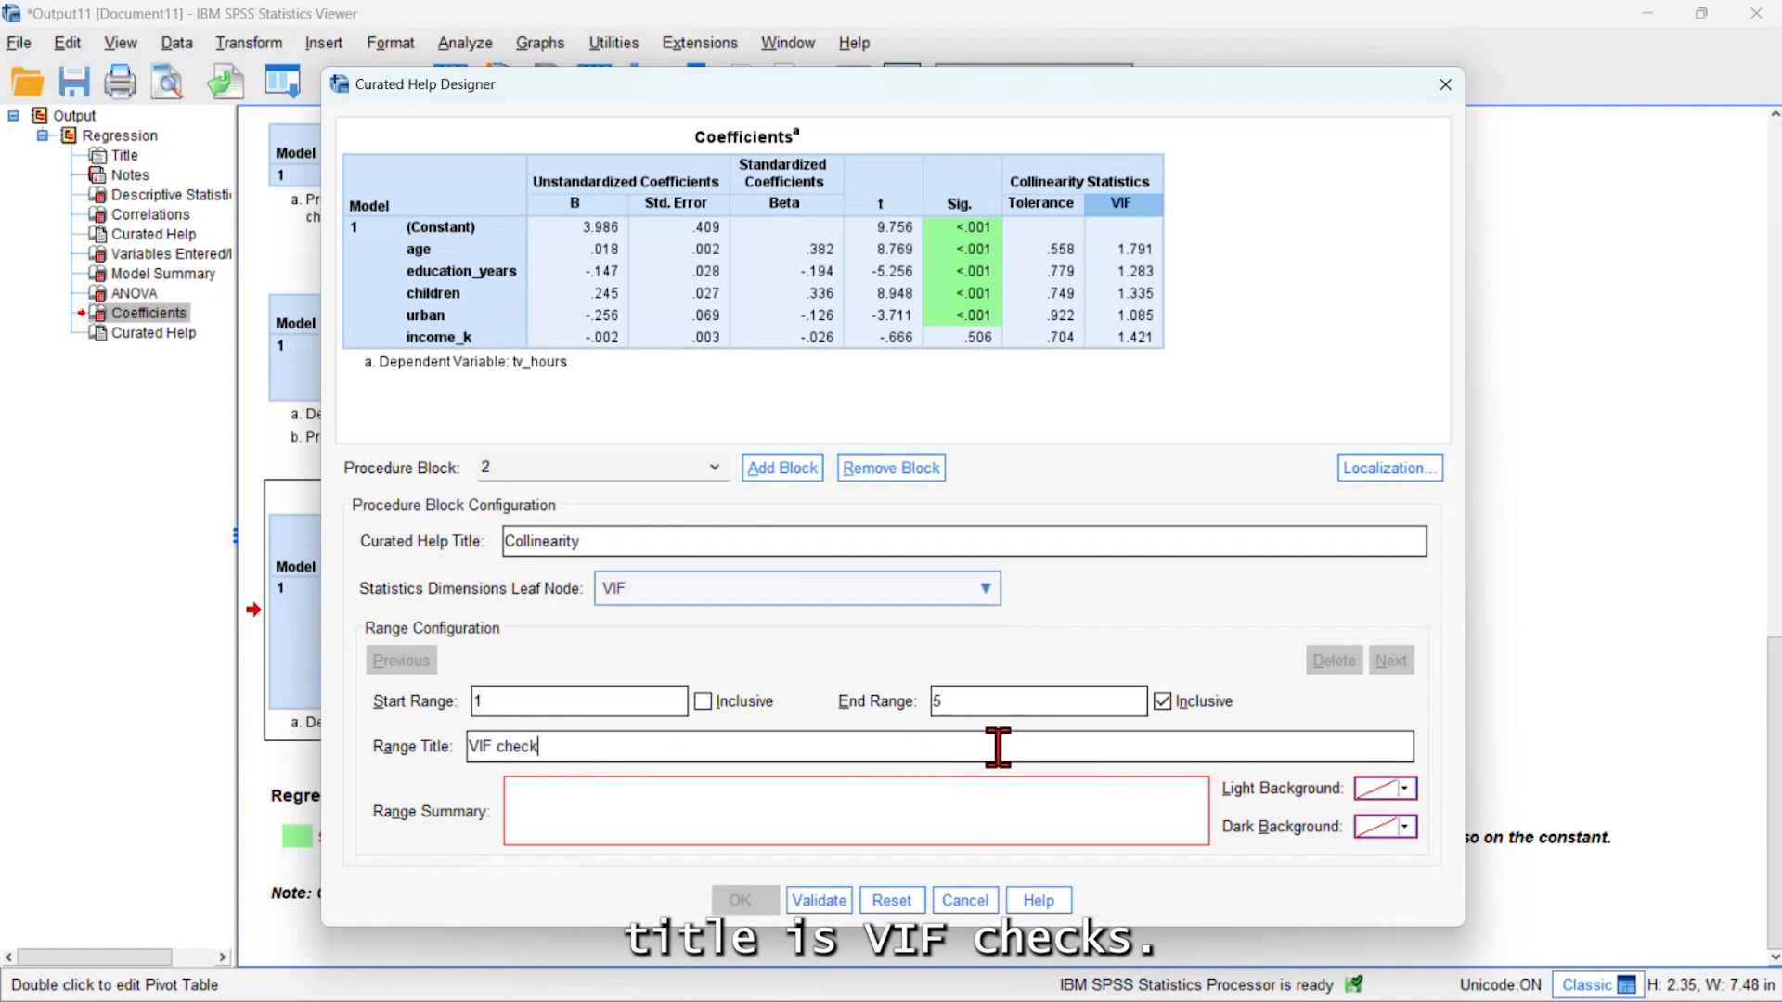
key("BackSpace")
key("BackSpace")
key("BackSpace")
type("ecks")
left_click(703, 800)
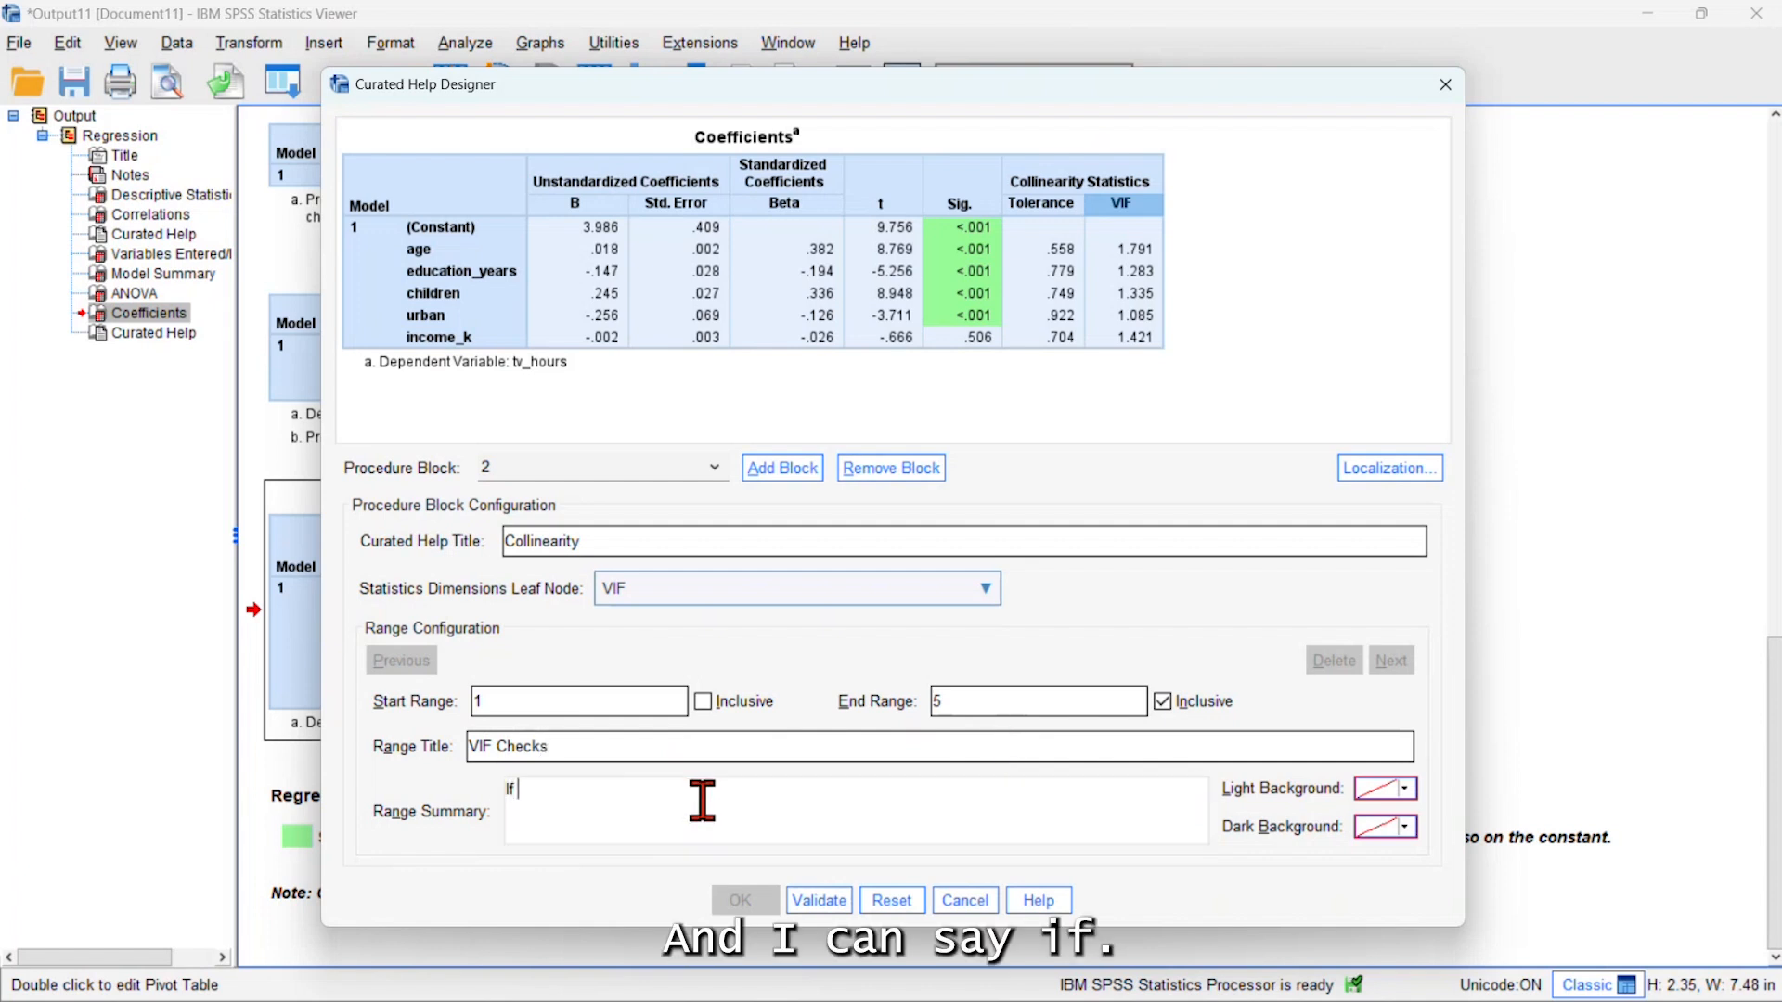
type("is greater than 5 - stop and chec")
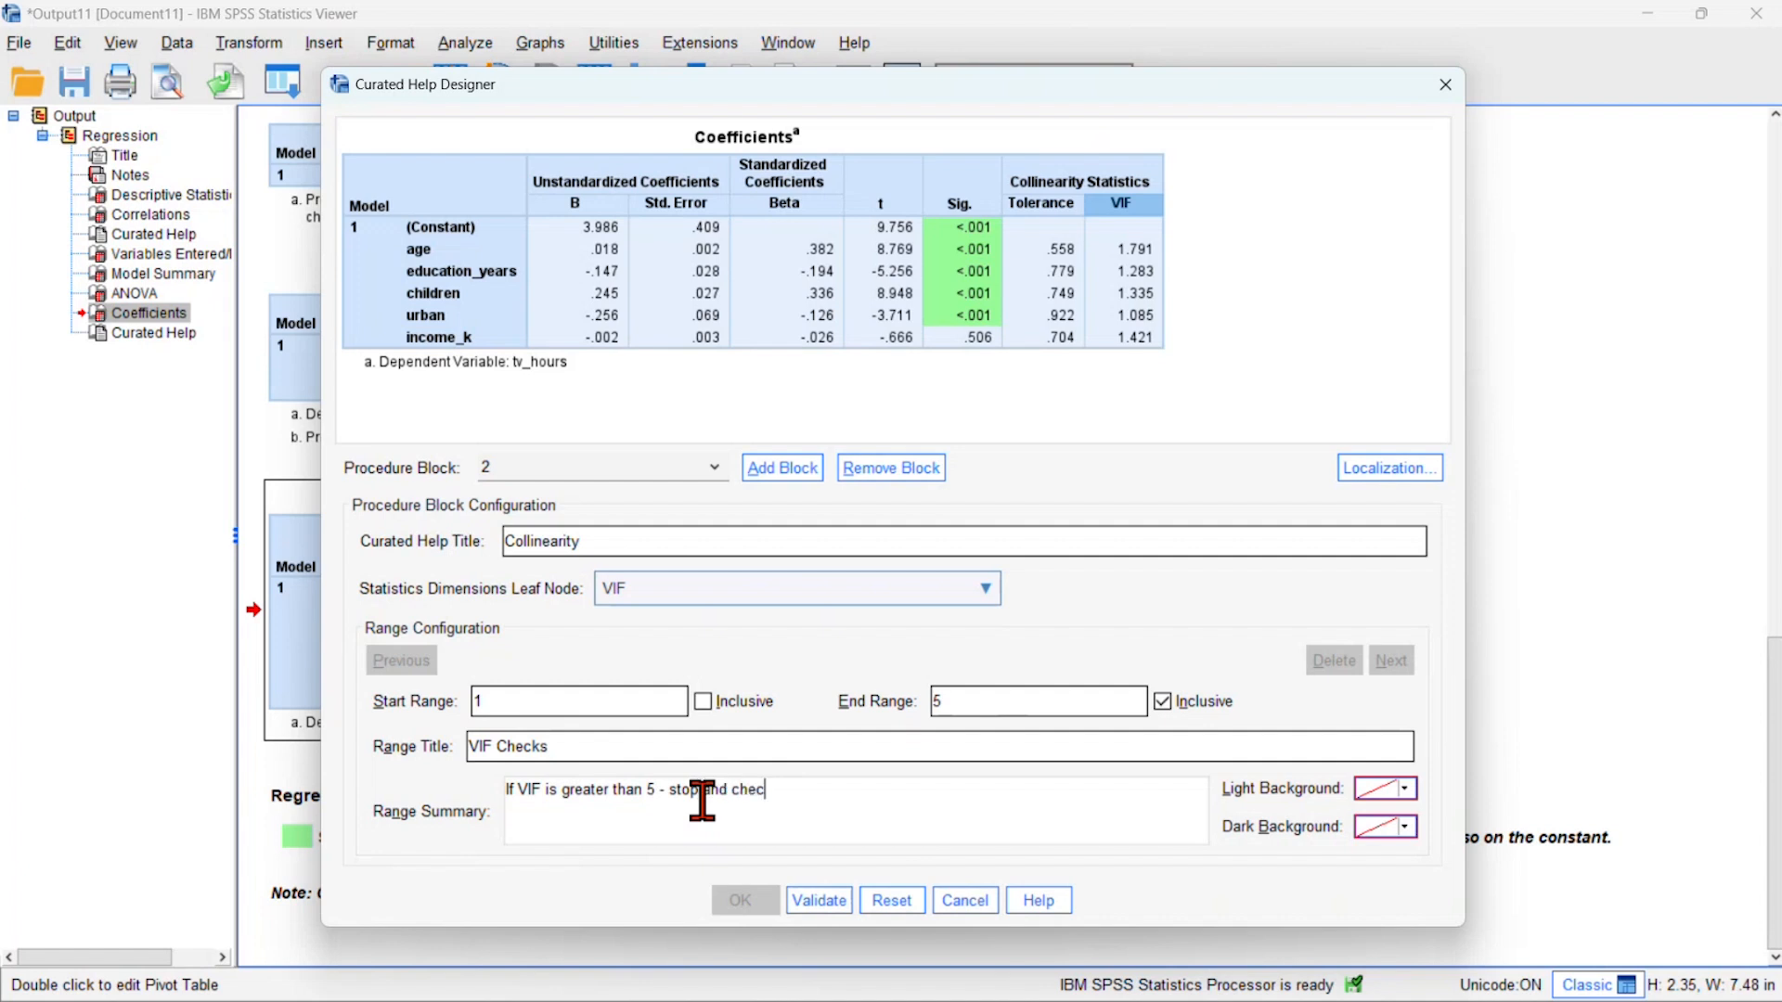
type("k correlations between IVs.")
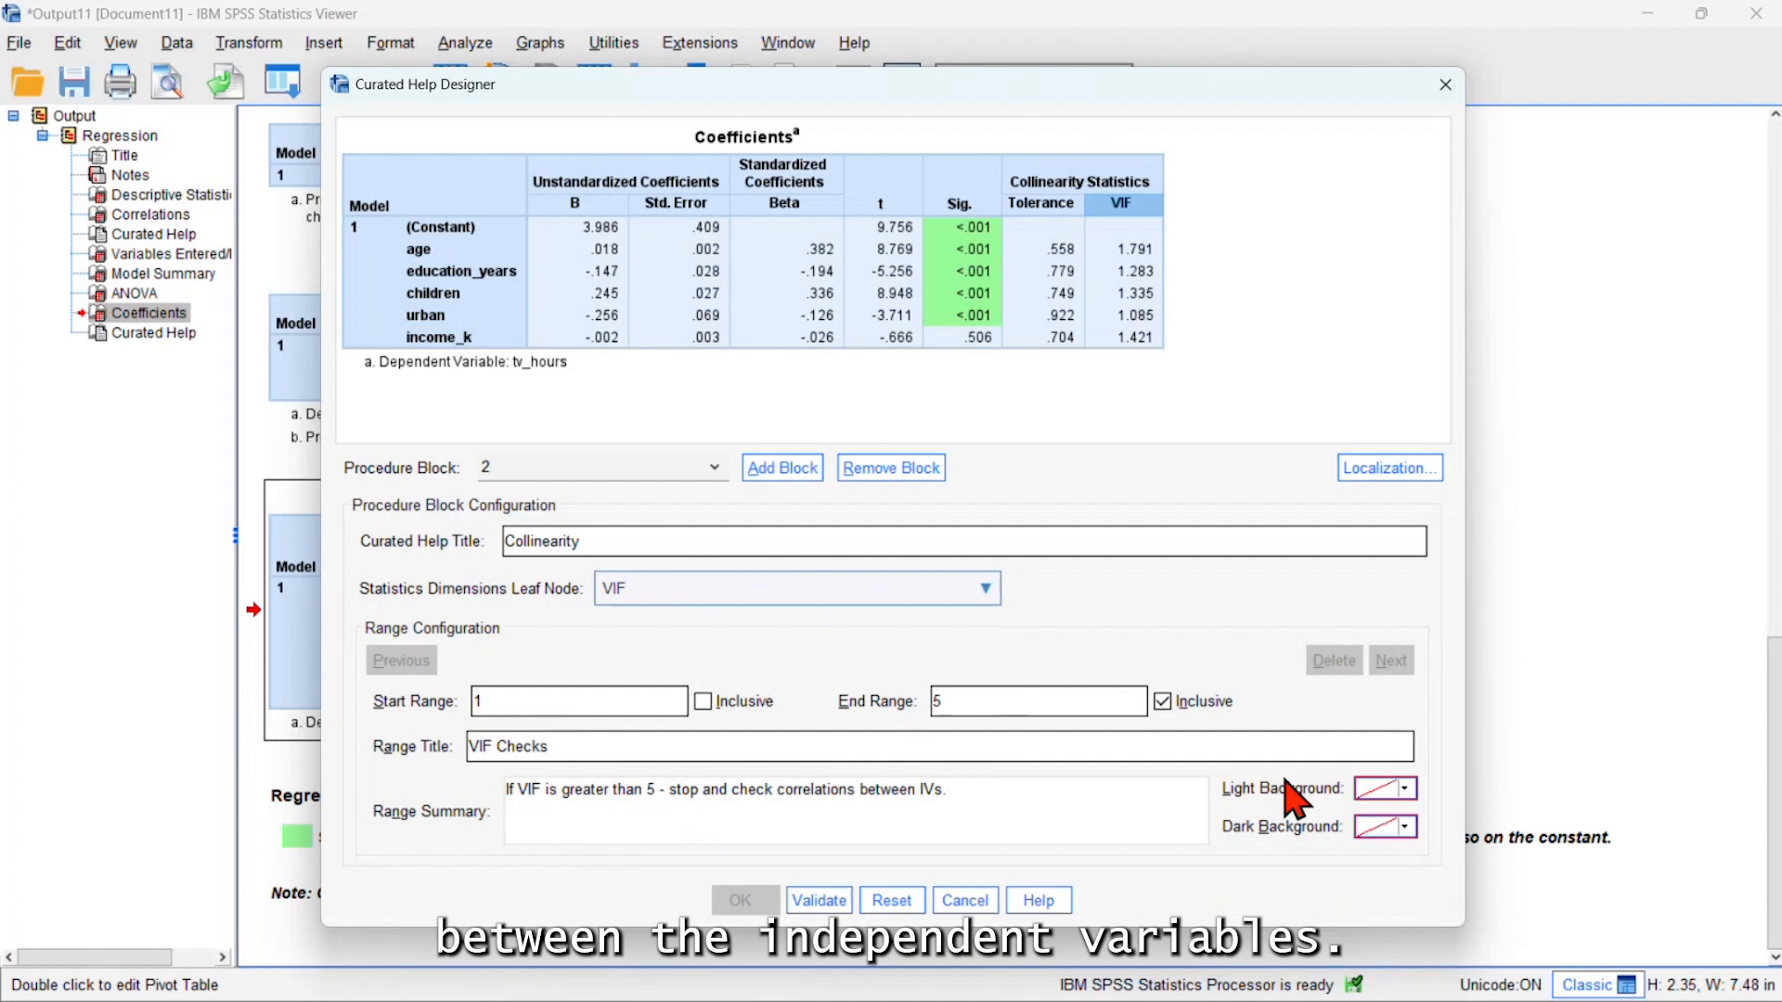
- Set the VIF range's light background to light green and its dark background to crimson red
left_click(1404, 789)
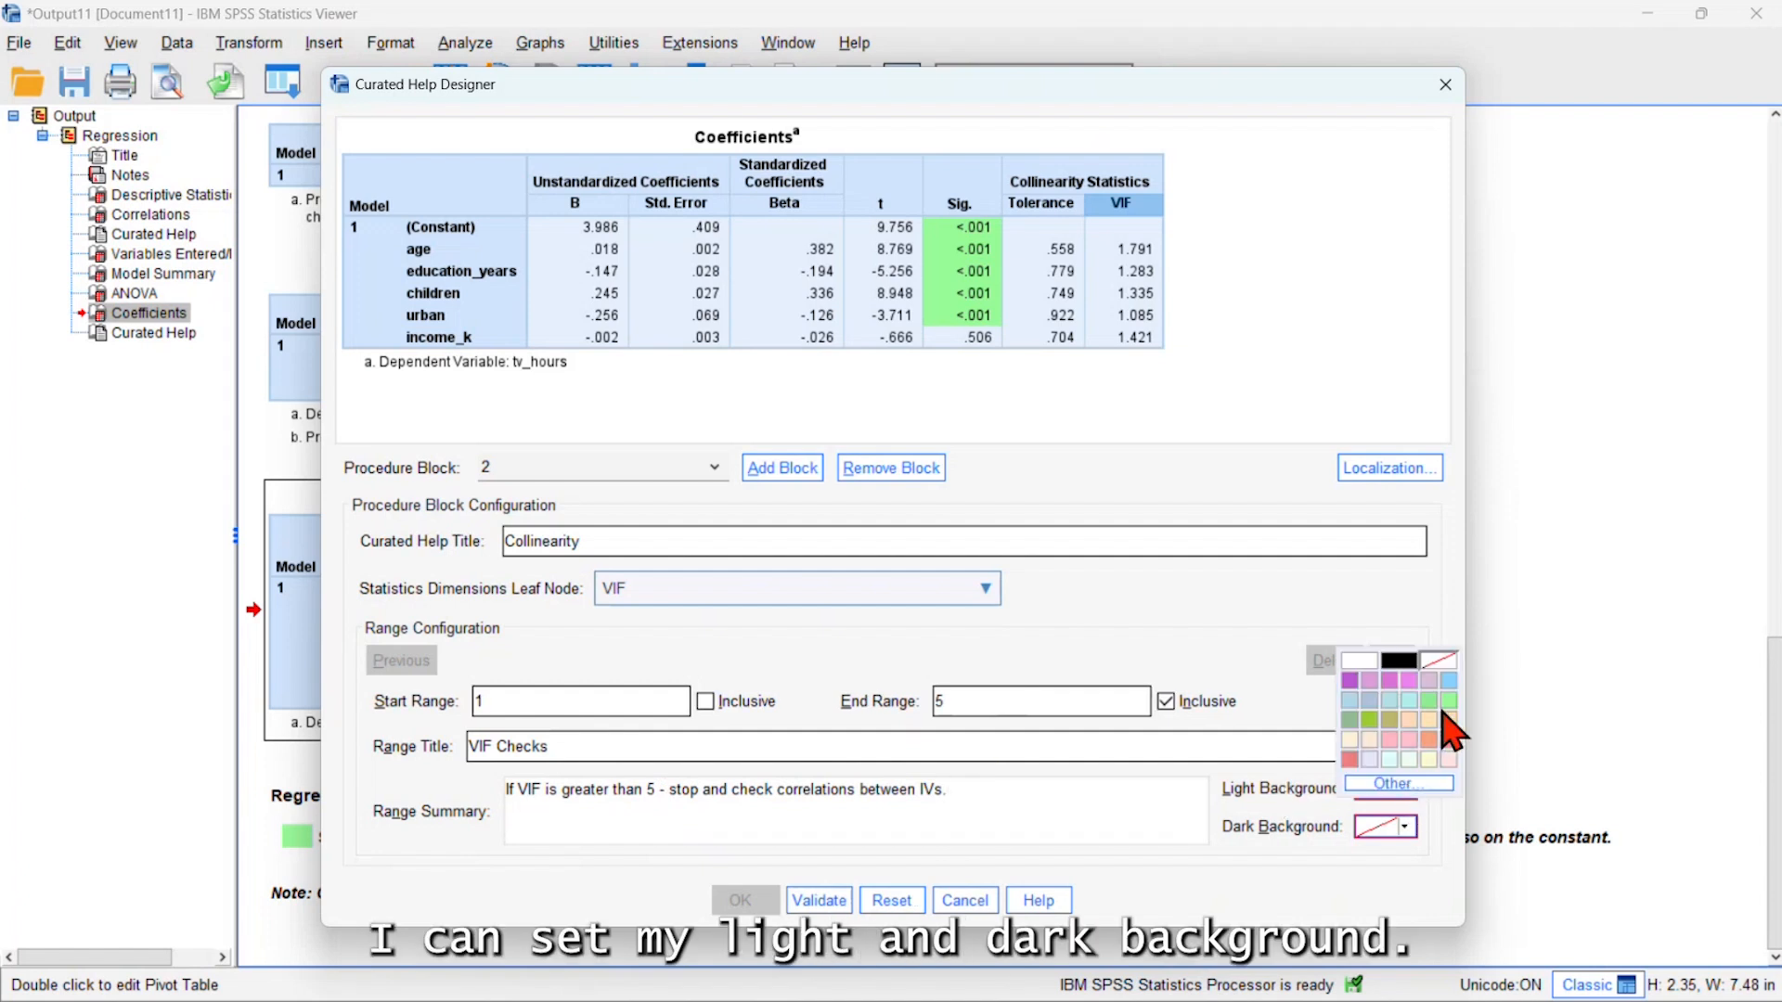
left_click(1445, 701)
left_click(1405, 826)
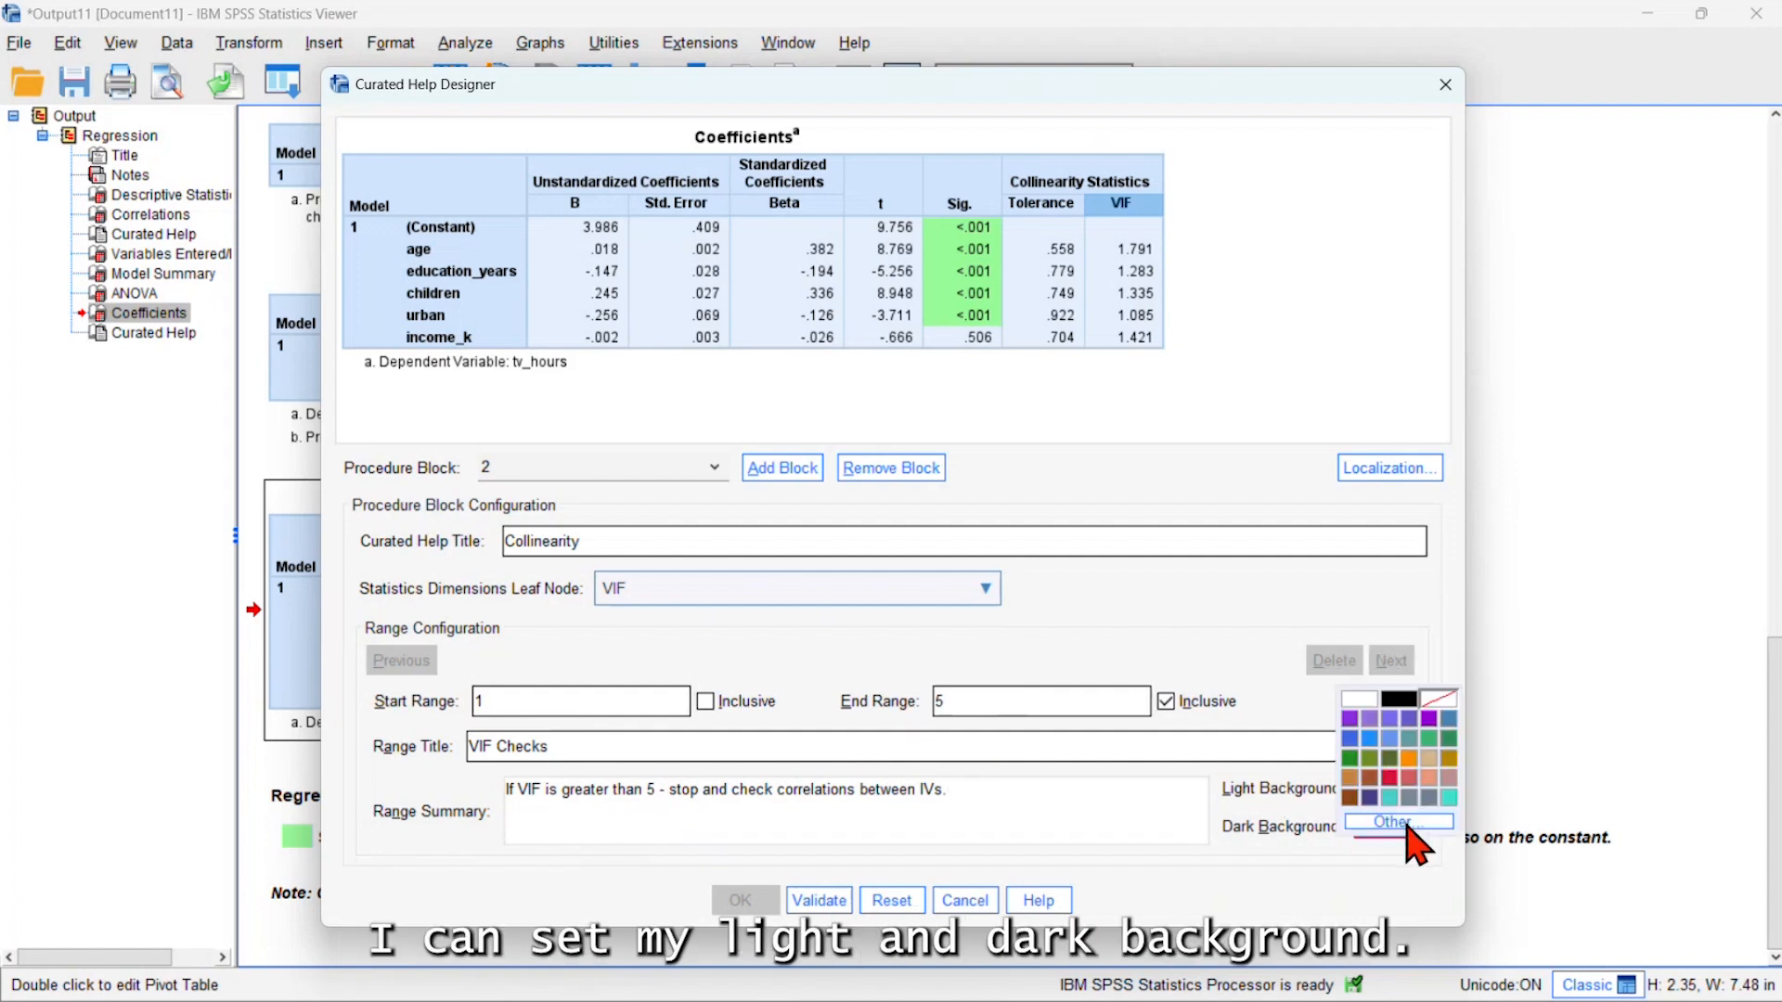
left_click(1389, 778)
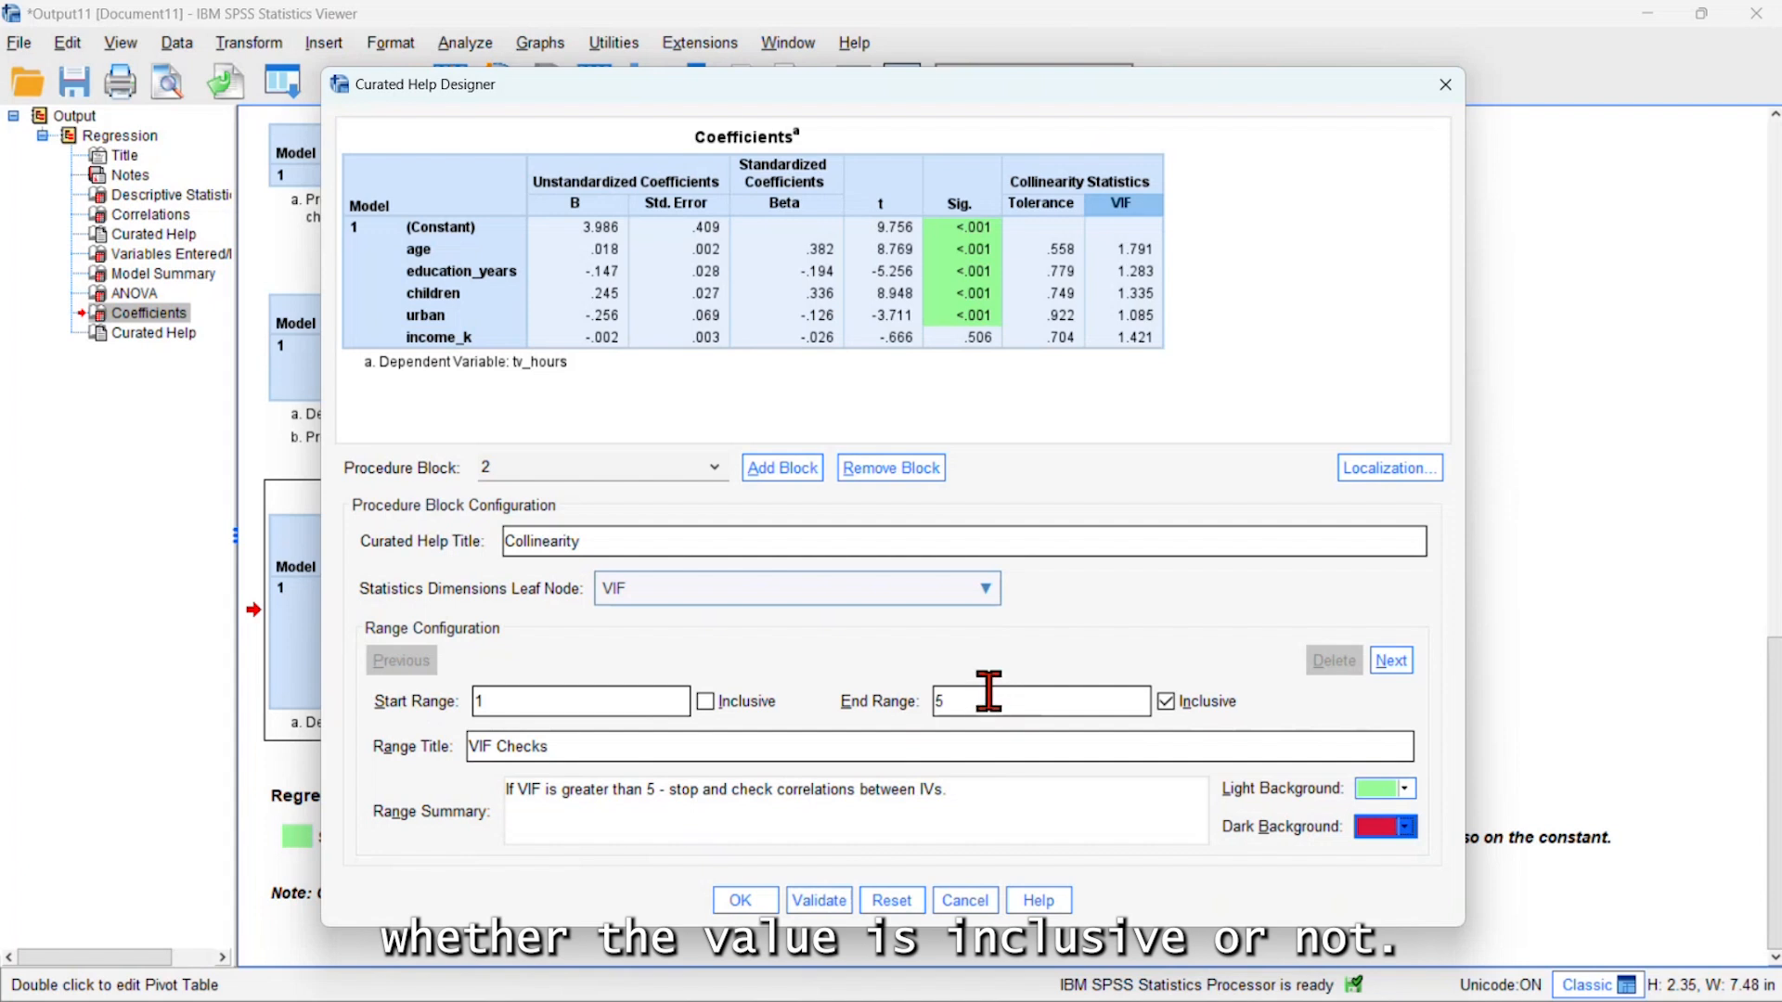
- Validate the curated help with the added Collinearity block and apply it to the Coefficients table
left_click(830, 901)
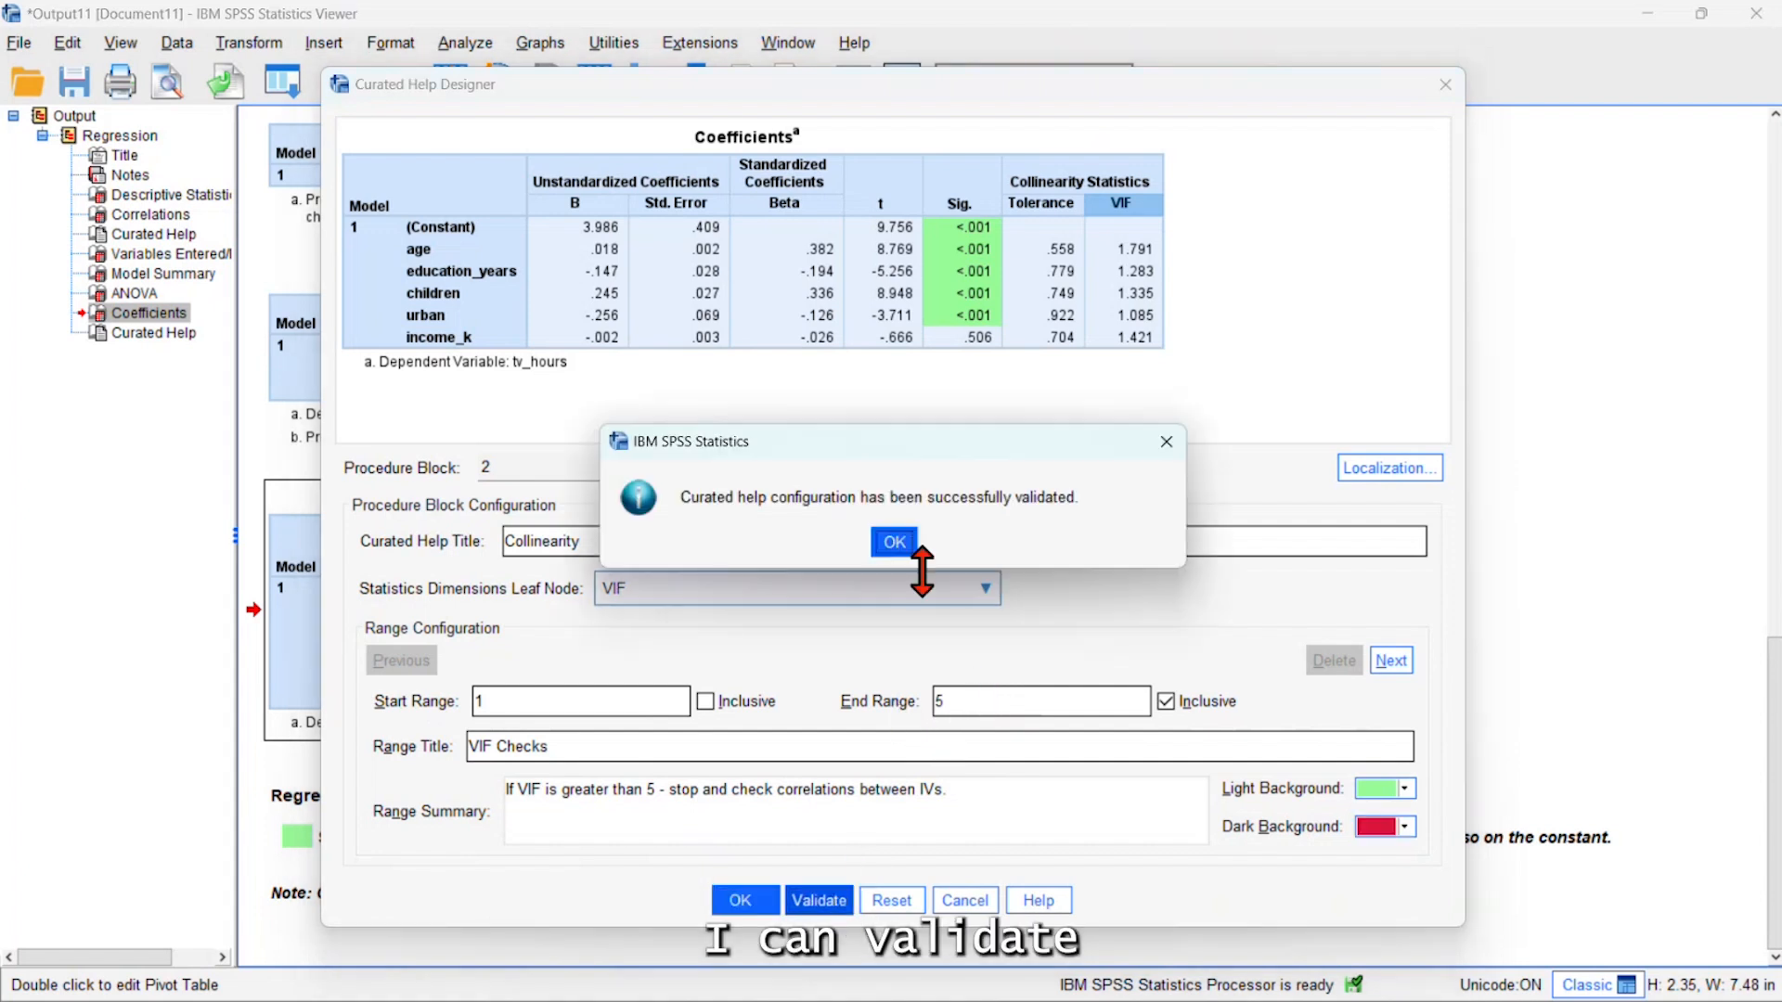
left_click(896, 544)
left_click(749, 906)
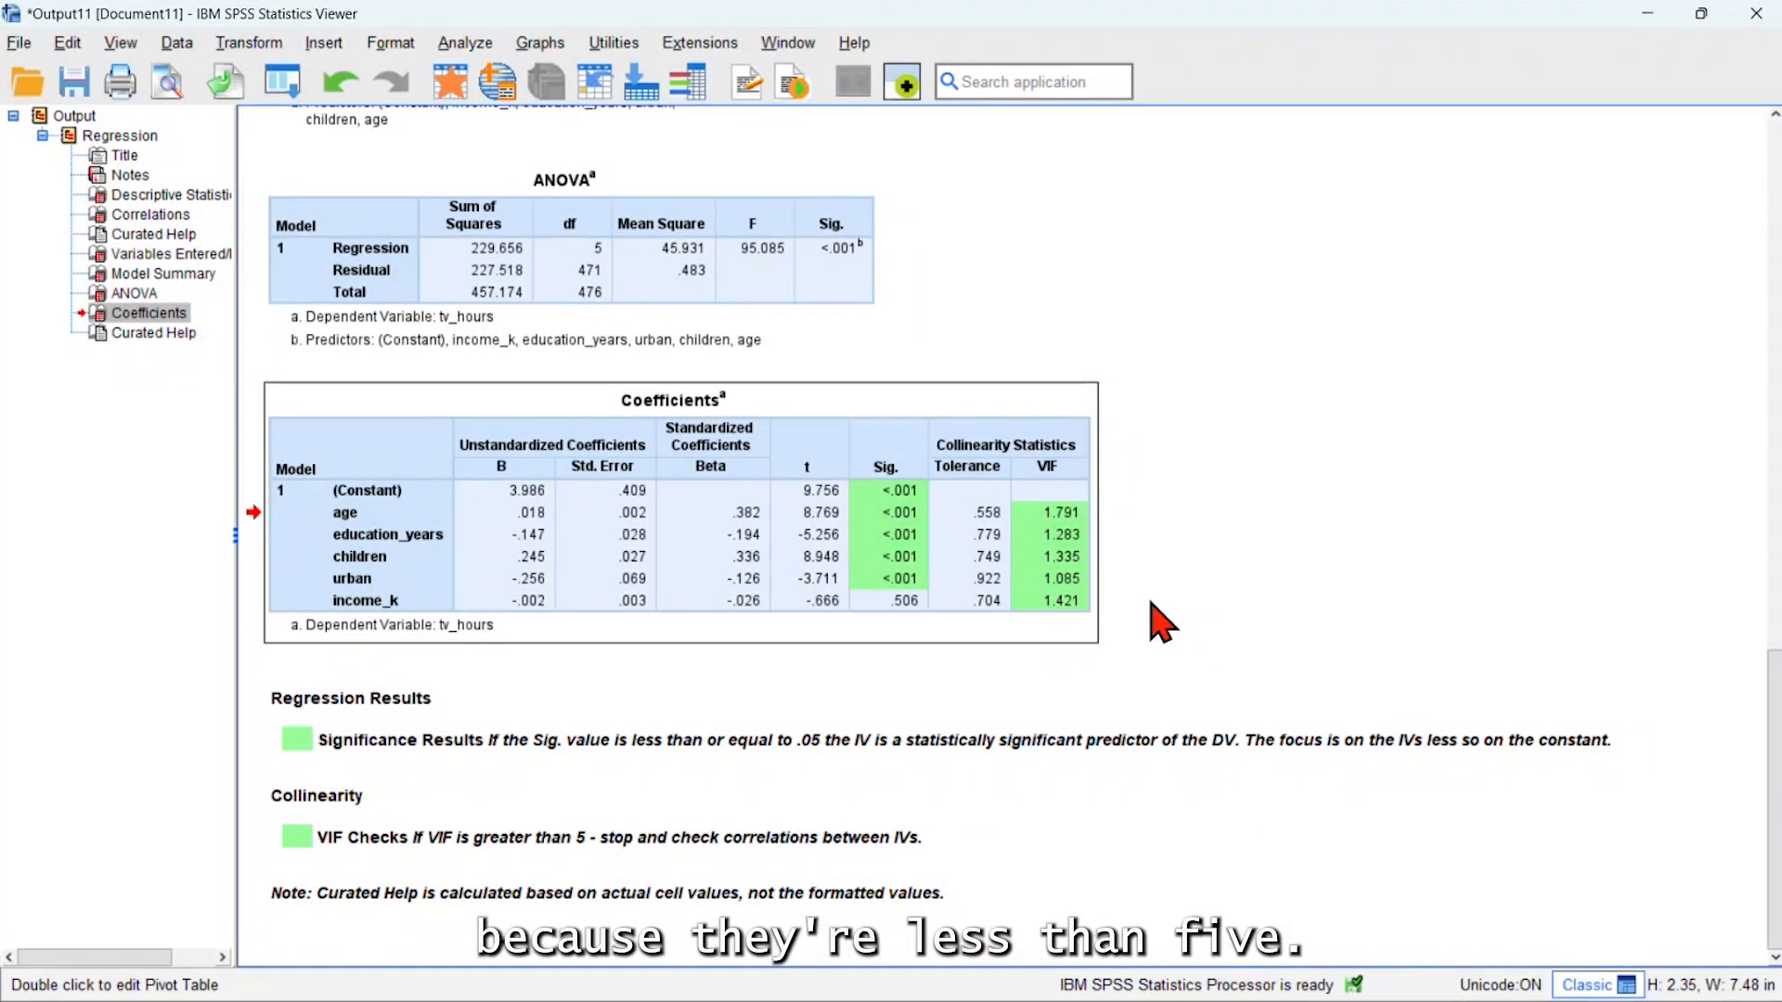
- Reopen the Coefficients table's curated help, delete the Collinearity procedure block and apply the change
right_click(781, 556)
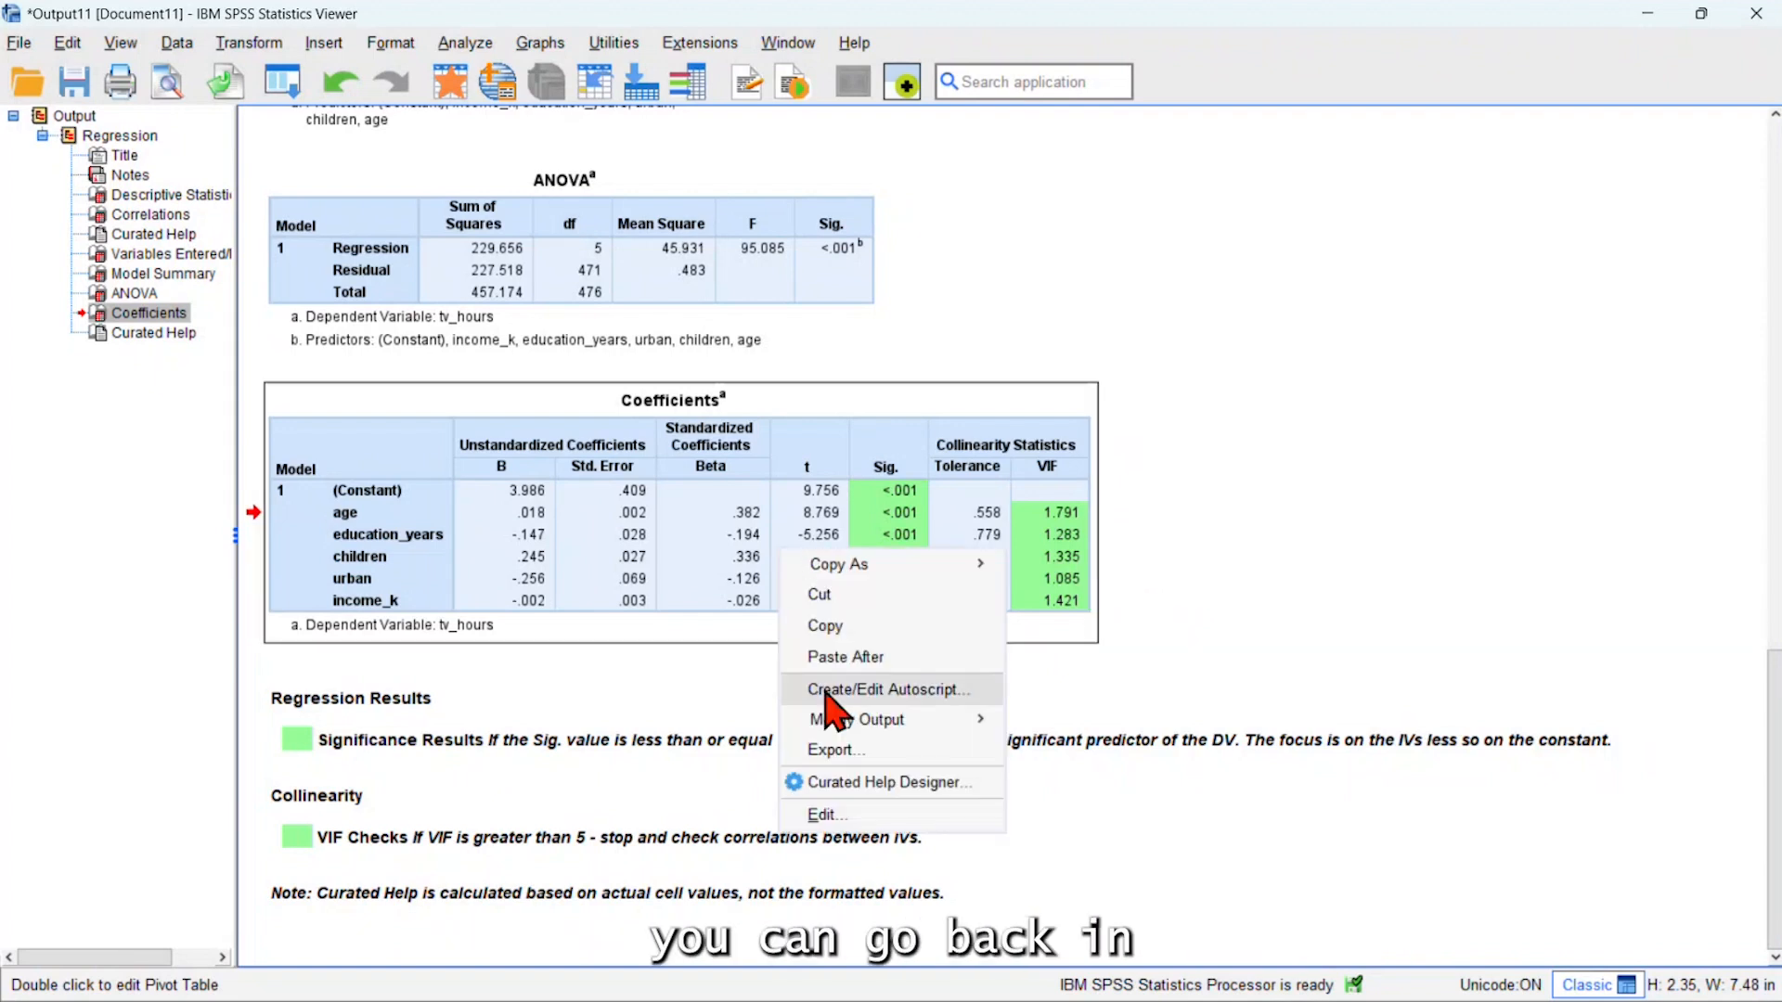
left_click(838, 785)
left_click(877, 469)
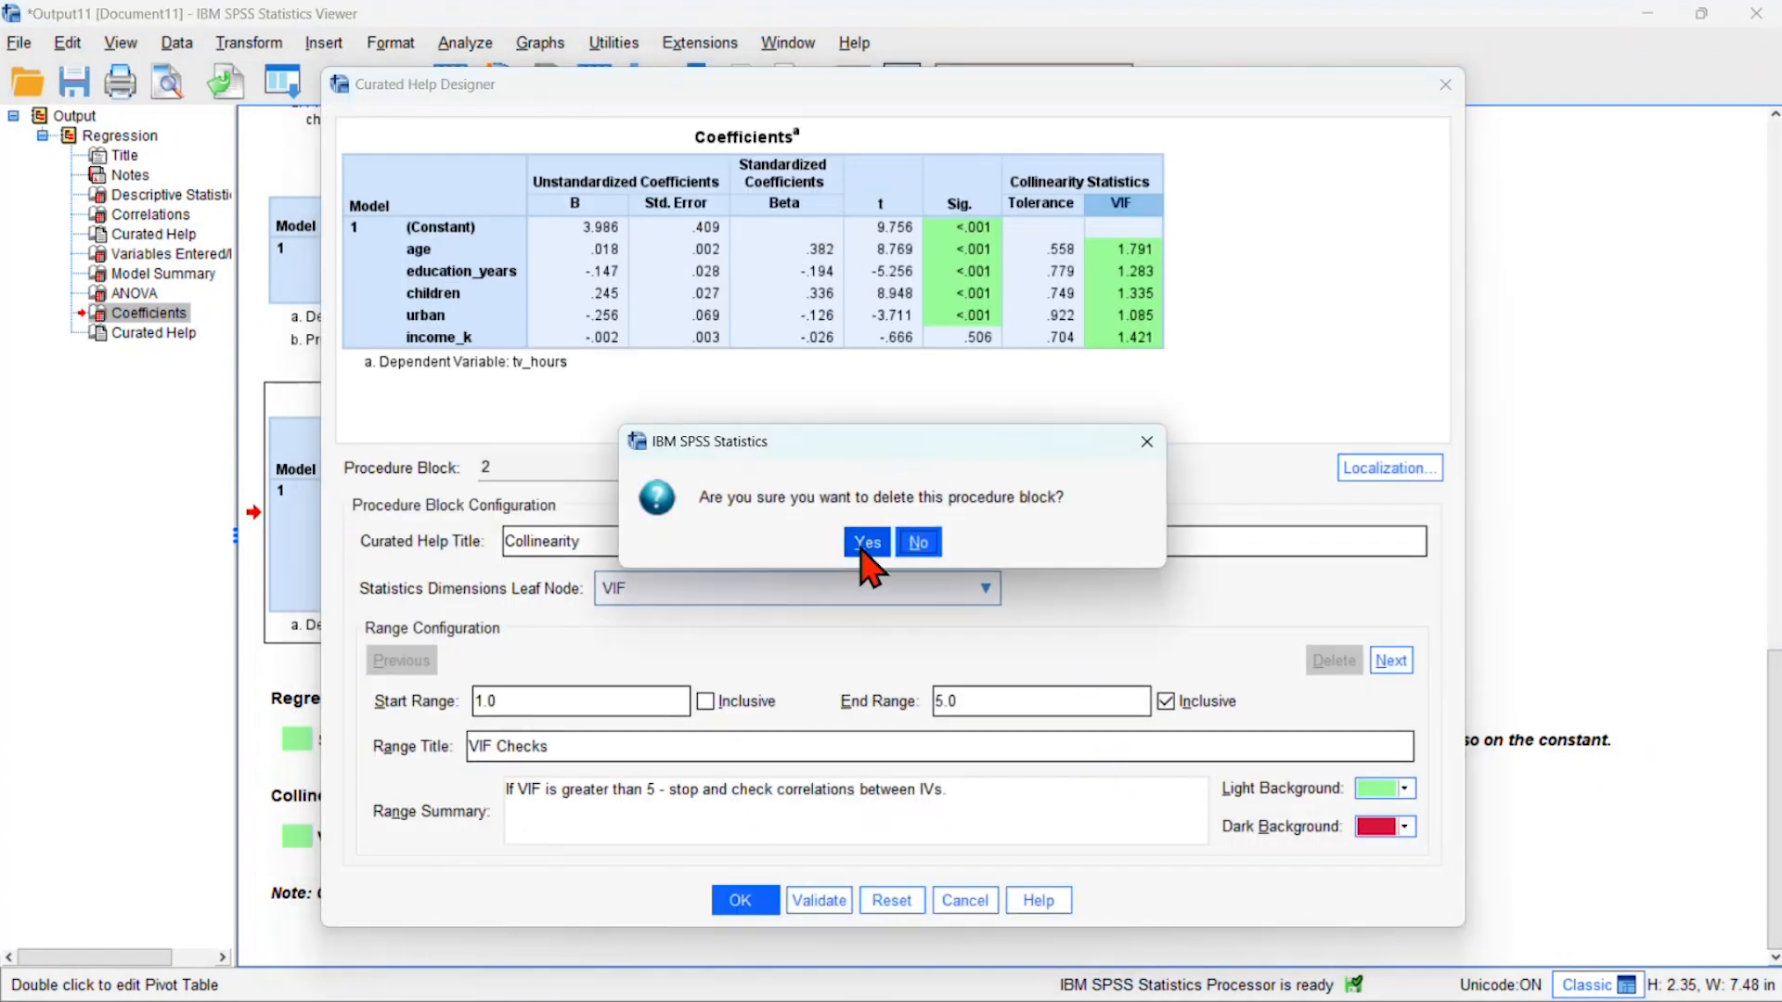
left_click(865, 545)
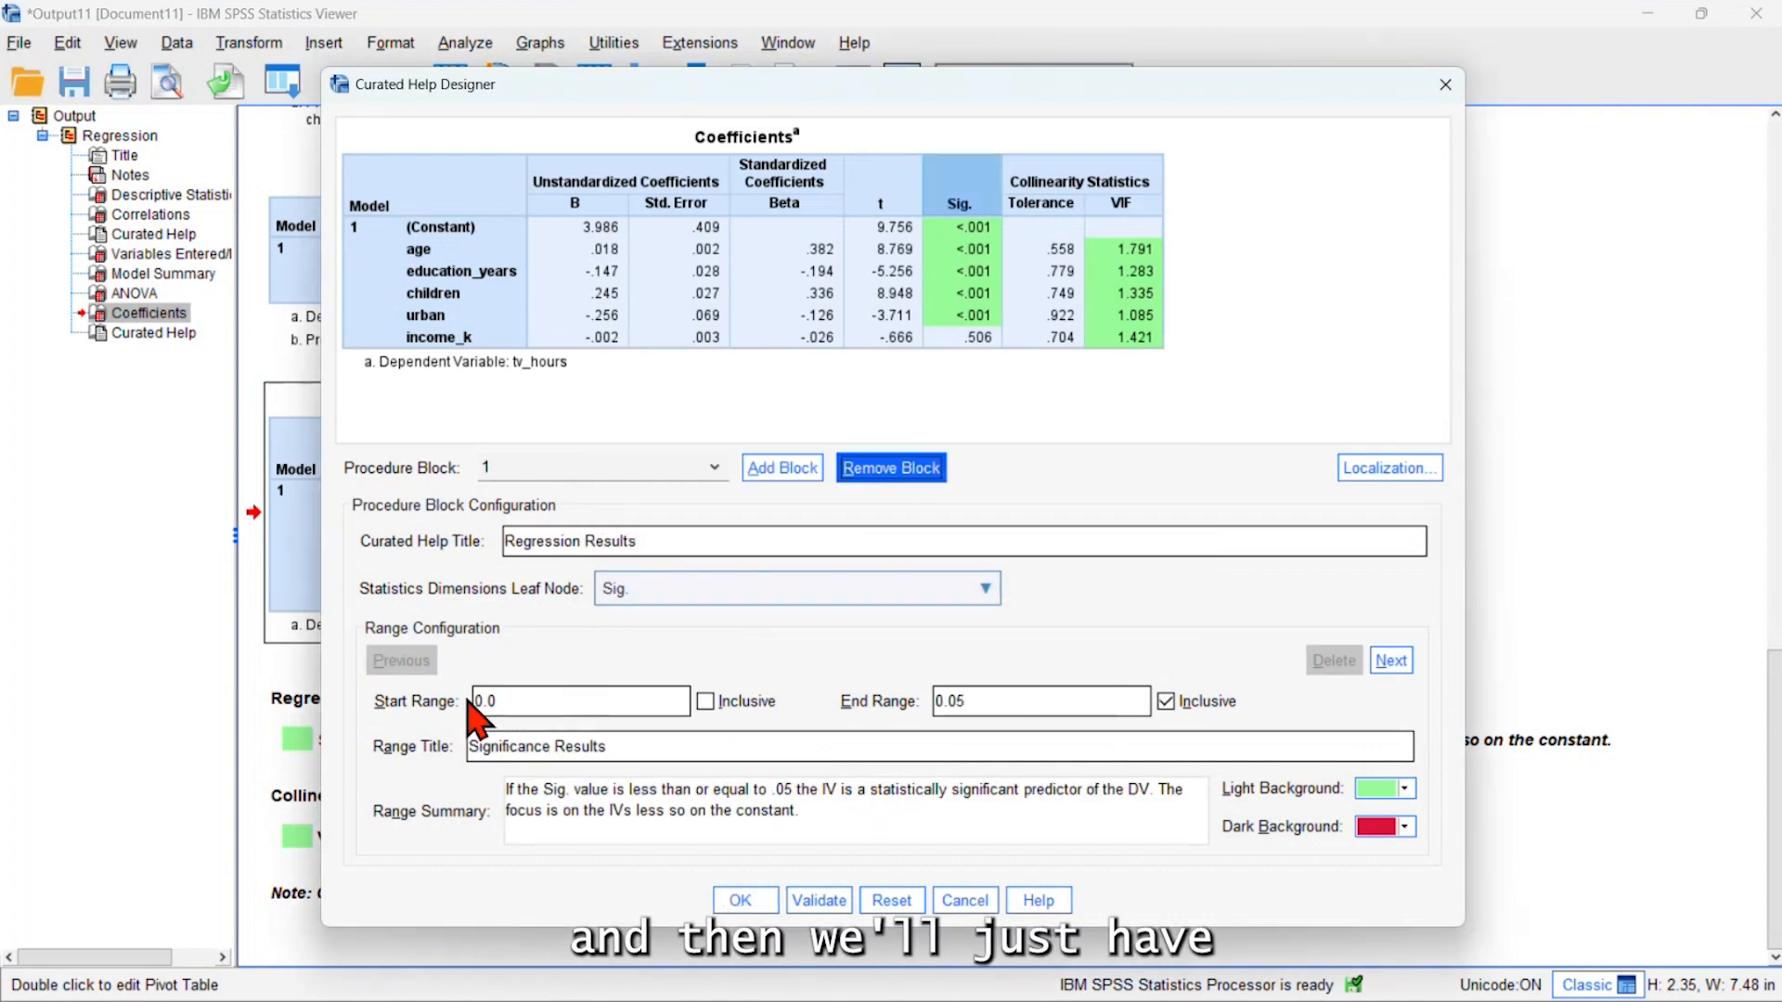
left_click(743, 900)
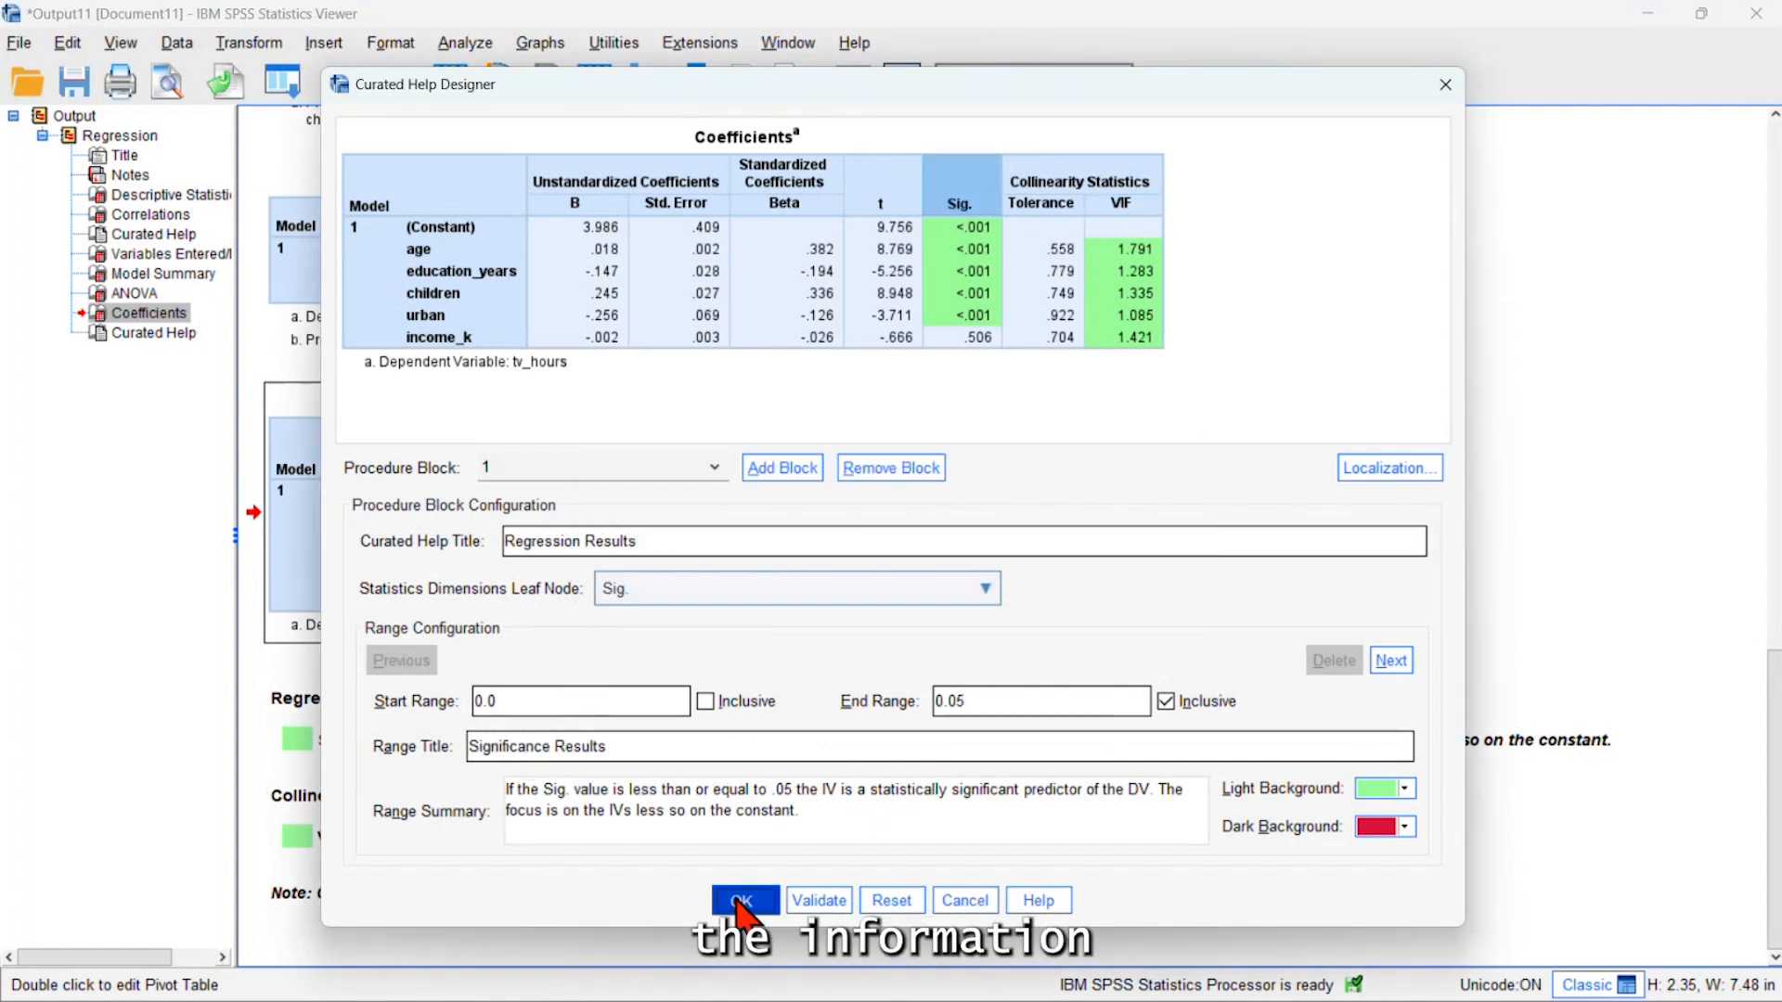